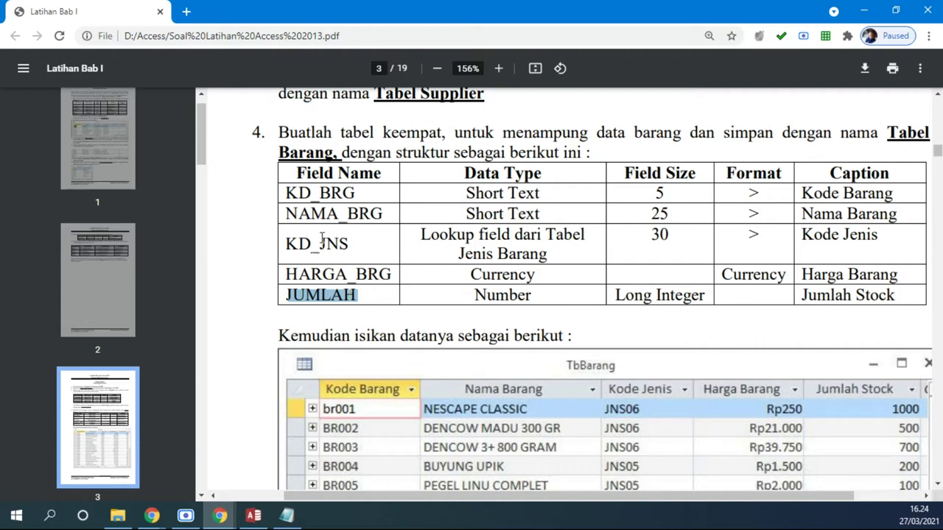
- Examine the Tabel Barang structure in exercise 4 of the PDF, focusing on the KD_BRG, NAMA_BRG and KD_JNS field names
drag(353, 237, 284, 243)
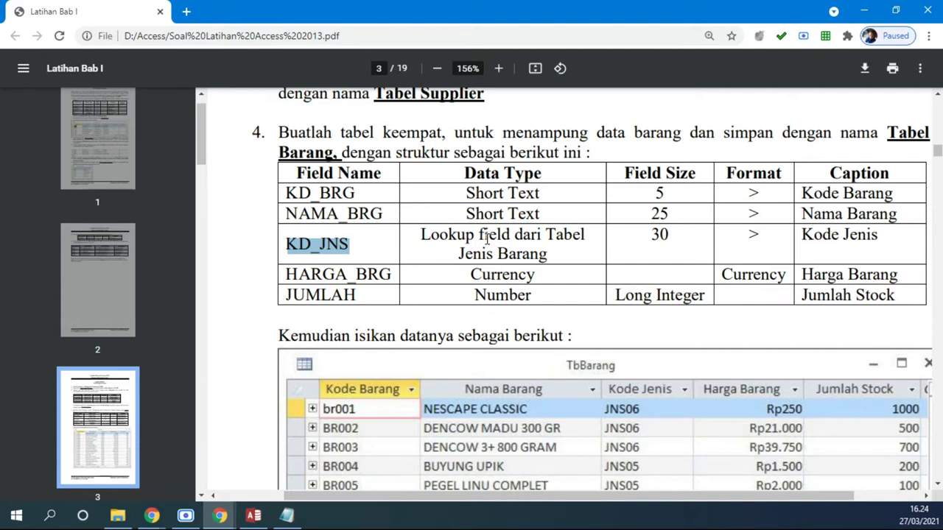
double_click(377, 213)
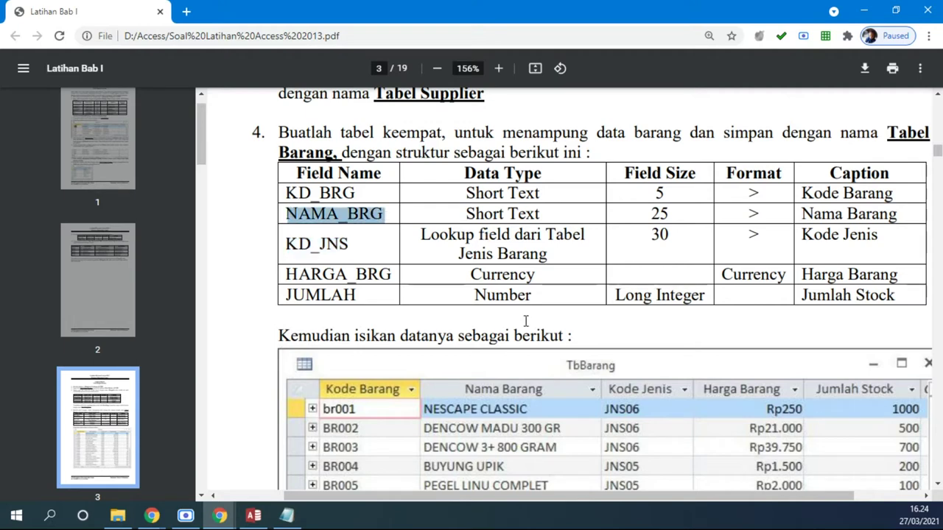
scroll(545, 331, down, 2)
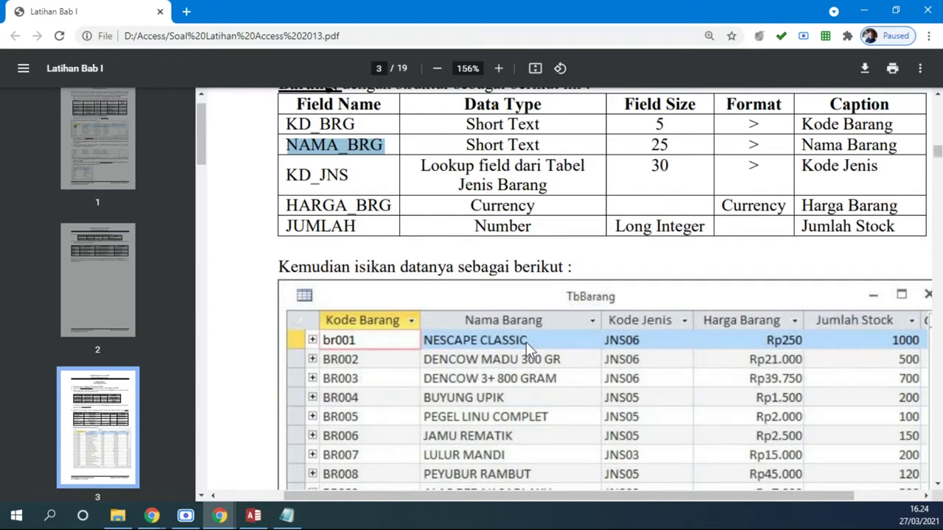
scroll(383, 152, up, 2)
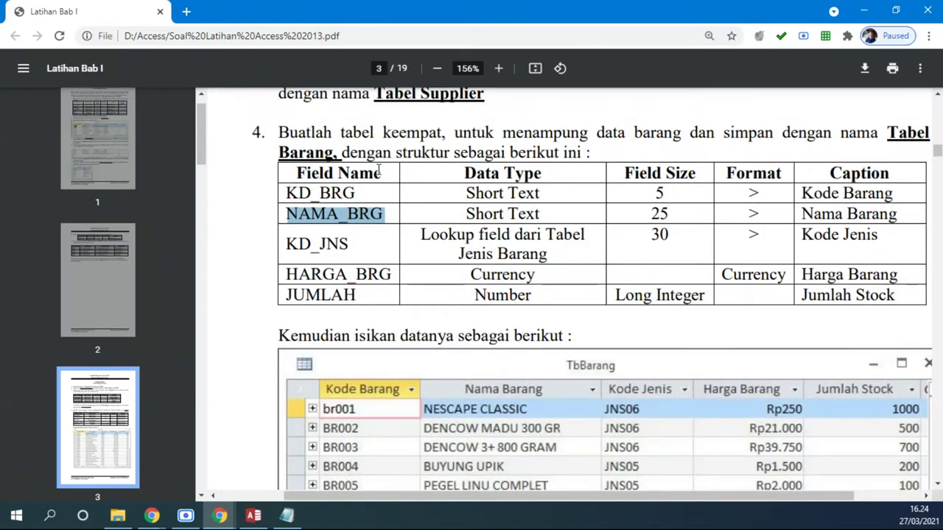
click(362, 192)
drag(362, 193, 288, 190)
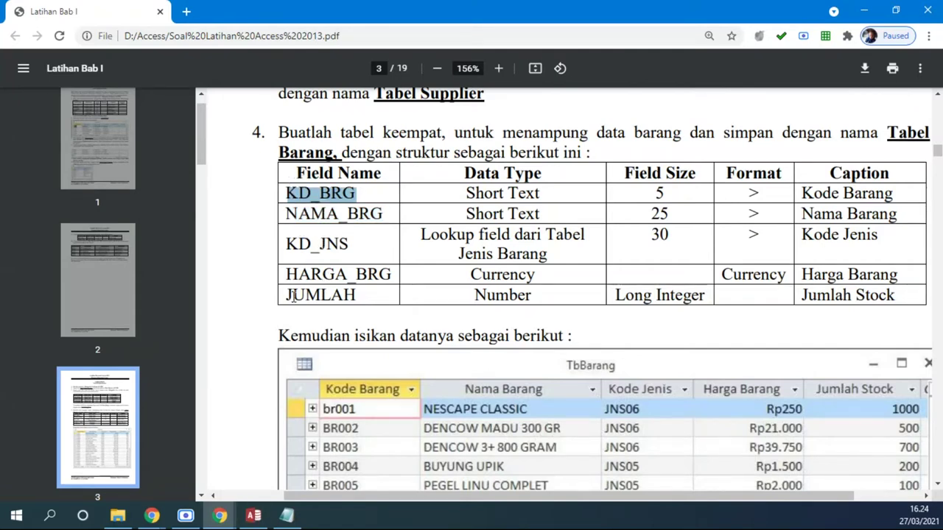
- Switch to Access and create a new table in Design view in the Ramayanti Swalayan database
click(254, 515)
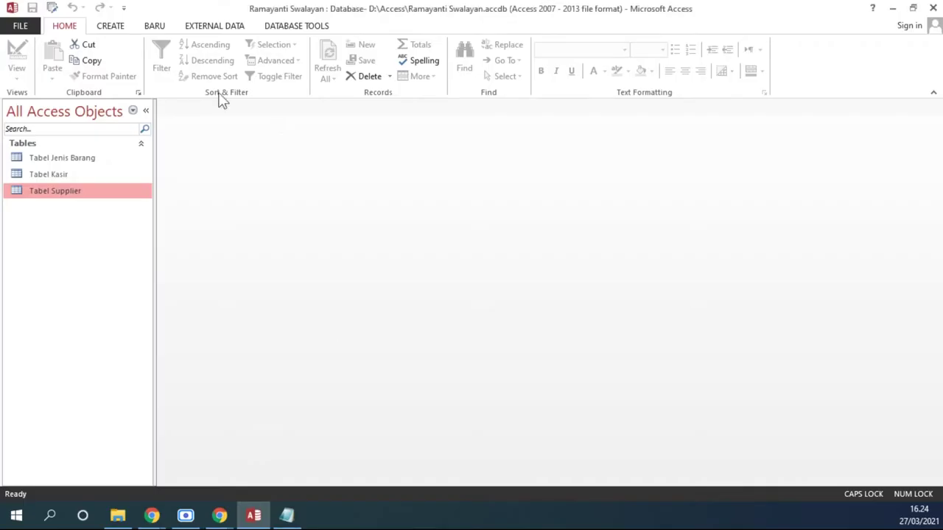
click(112, 26)
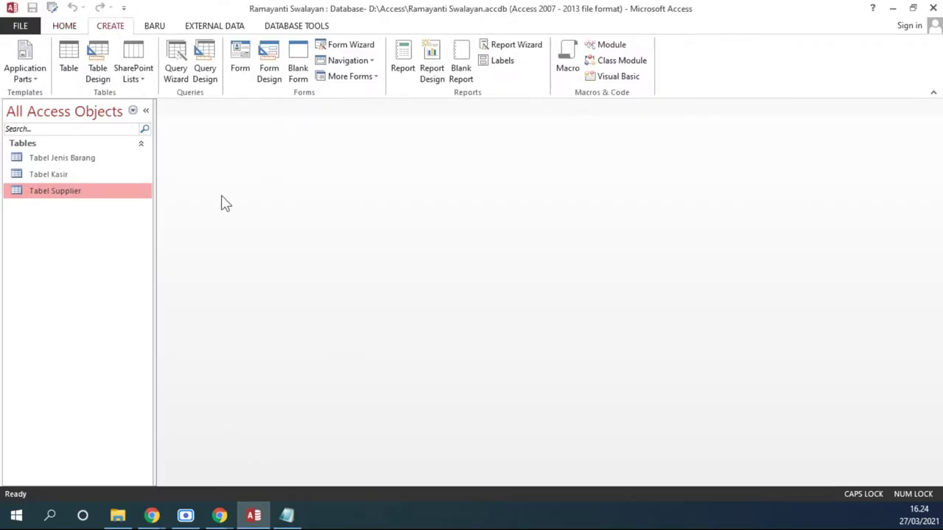
click(97, 72)
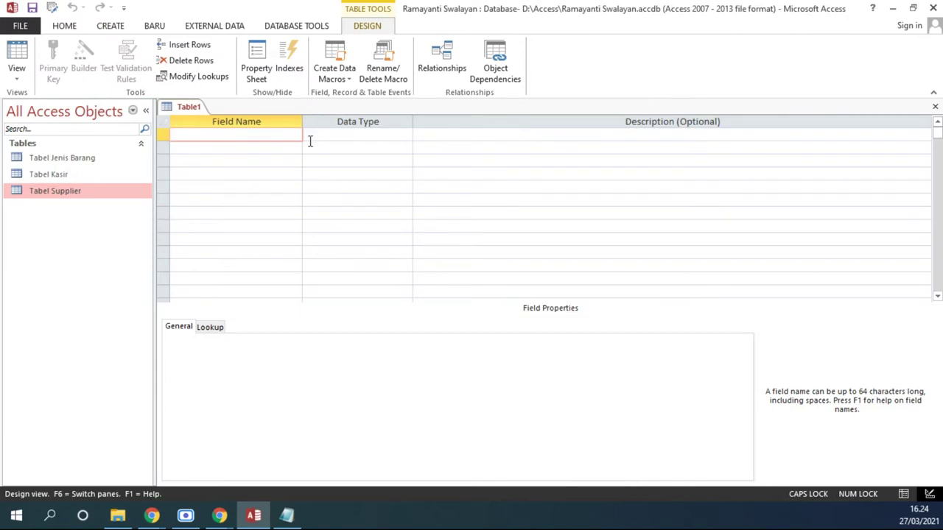
- Name the first field of the new table KD_BRG, with an underscore between KD and BRG
text(k)
key(BackSpace)
text(KD_BRG)
key(Left)
key(Left)
key(Left)
key(BackSpace)
key(BackSpace)
text(_)
- Check the field names in the exercise PDF in Chrome, then add NAMA_BRG, KD_JNS, HARGA_BRG and JUMLAH below KD_BRG in the Access table
click(219, 515)
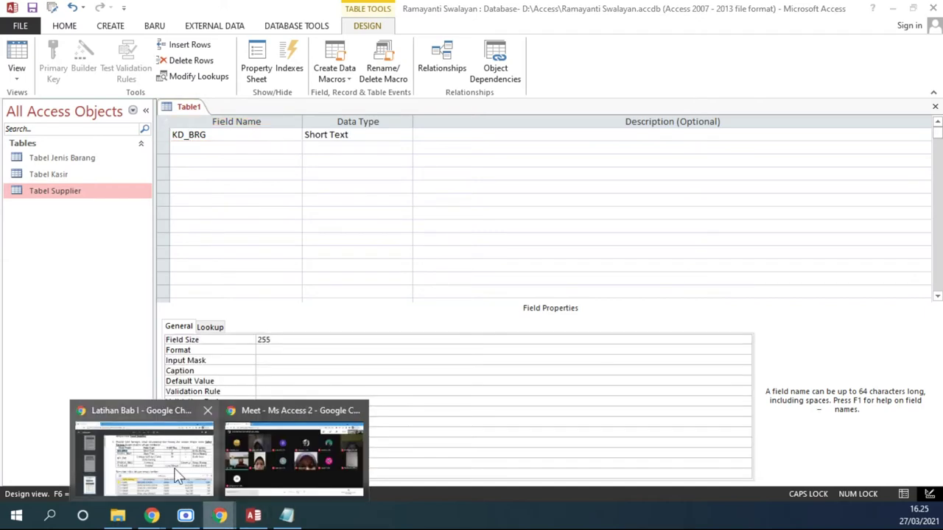
click(180, 475)
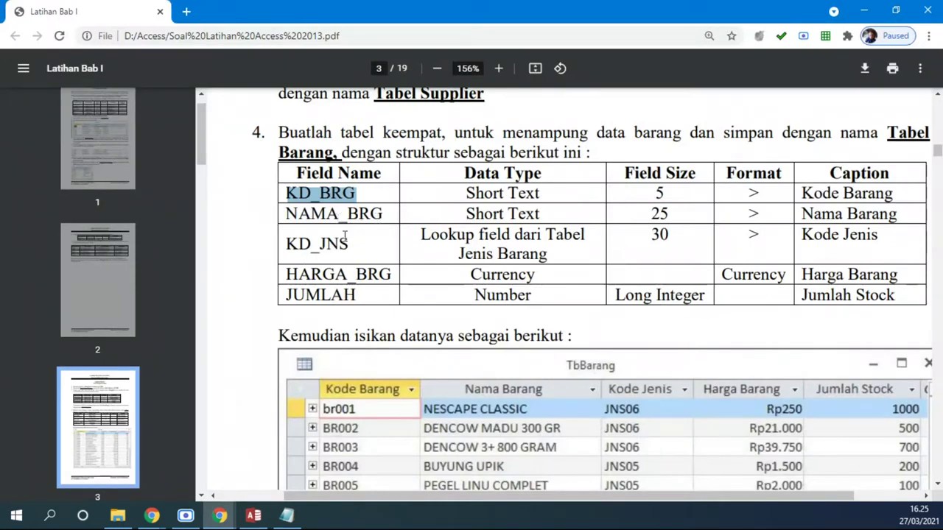
click(256, 517)
key(Down)
text(NAMA_BRG)
key(Down)
text(KD_JNS)
key(Down)
text(HAR)
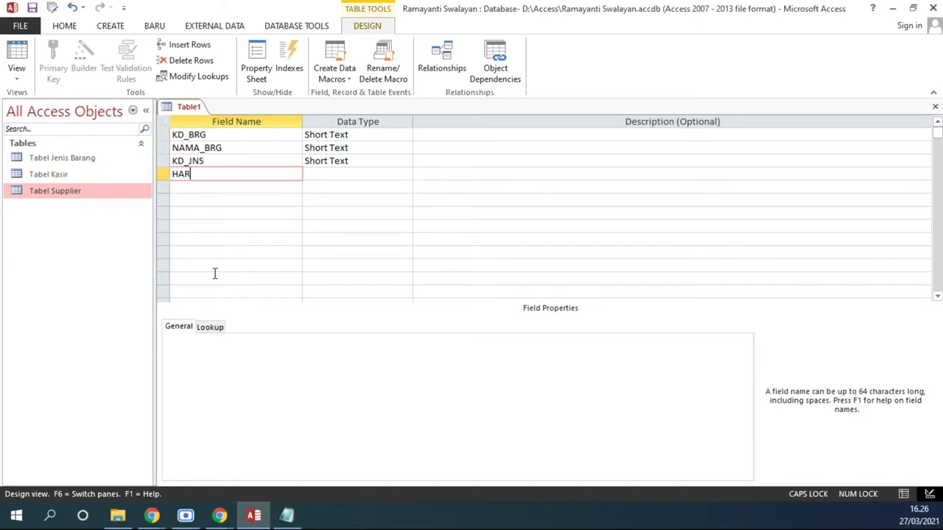
text(GA_BRG)
key(Down)
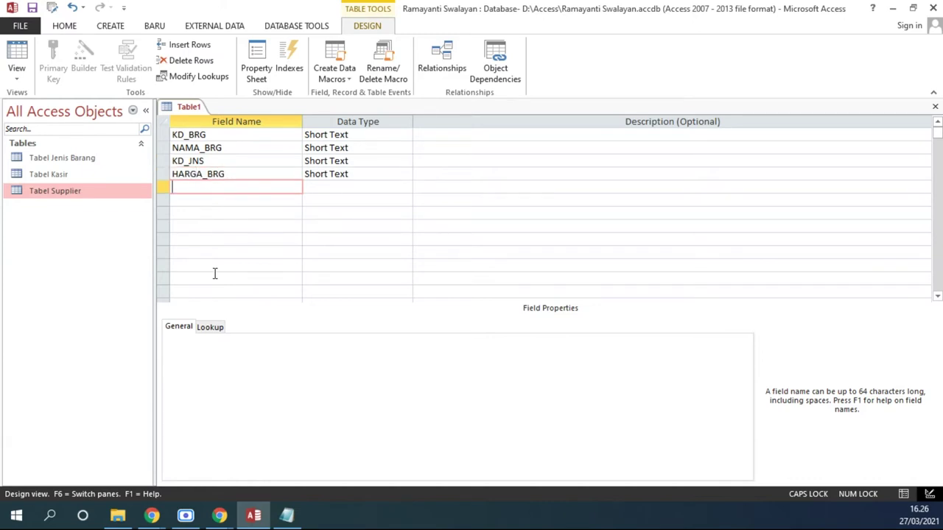
text(JUMLAH)
- Check the required data types and field sizes in the exercise PDF, then set KD_BRG's field size to 5 in Access
click(219, 515)
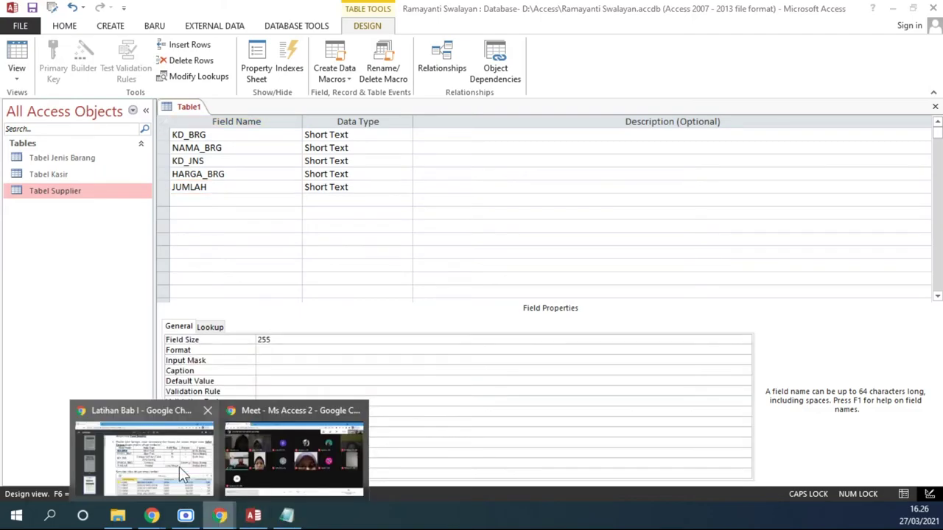
click(179, 467)
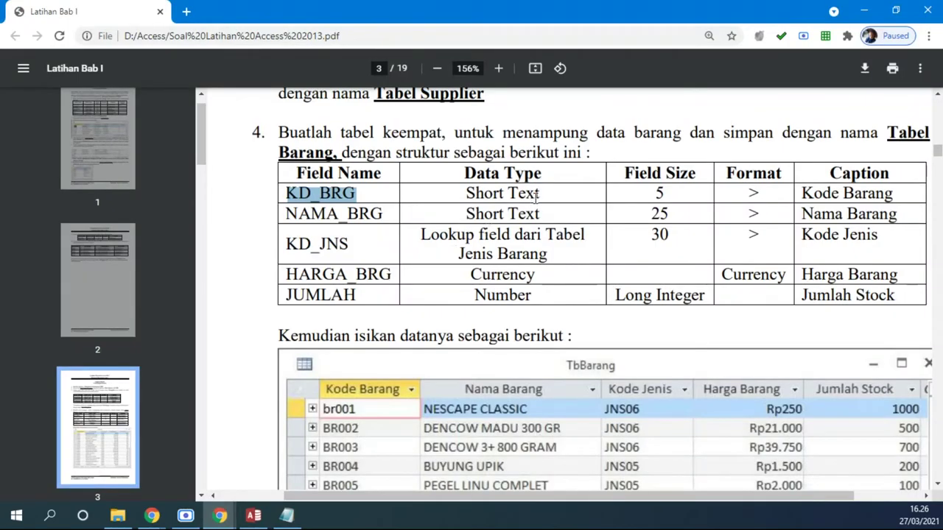
drag(421, 235, 552, 255)
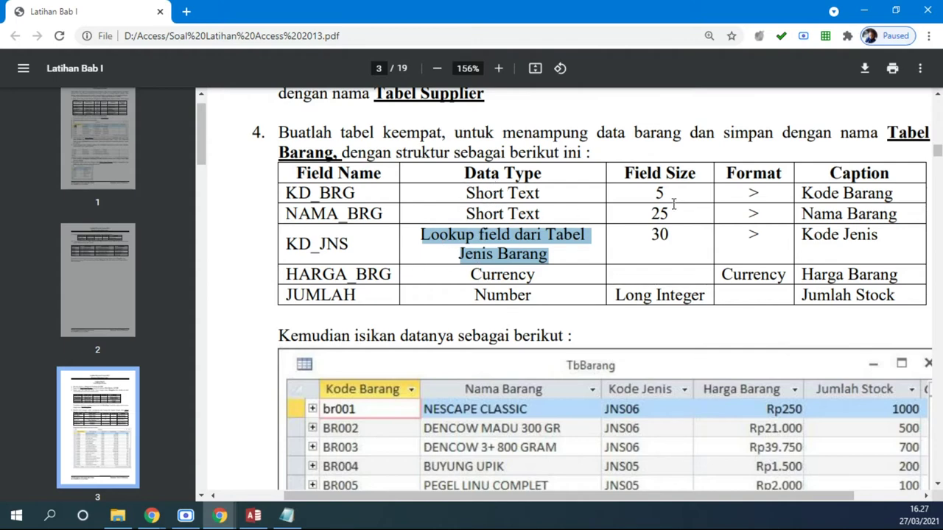
key(alt+Tab)
click(366, 135)
click(246, 340)
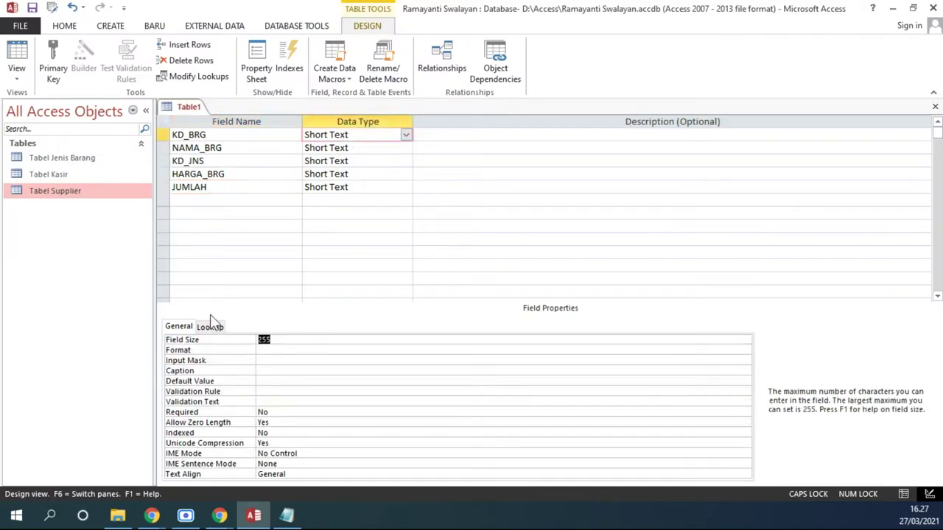
text(5)
- Set the field size of NAMA_BRG to 25
click(366, 150)
click(262, 340)
double_click(261, 340)
text(25)
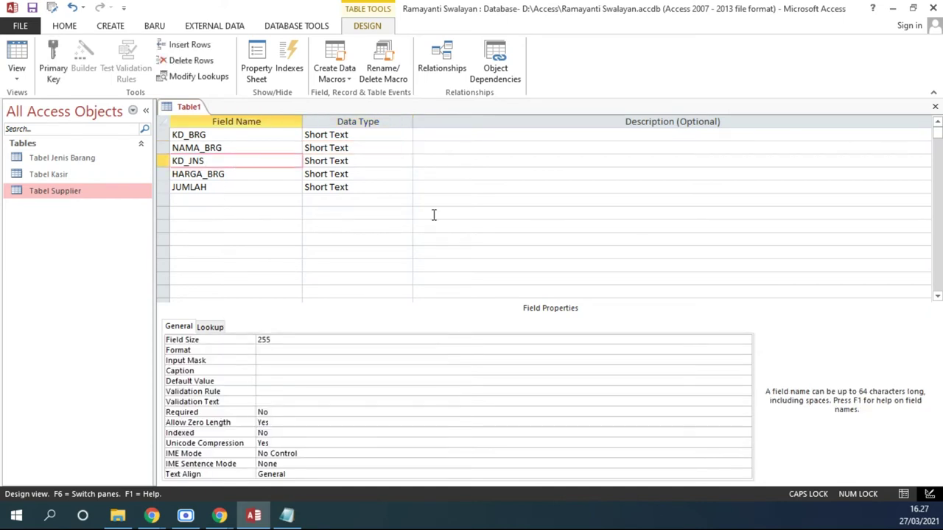
- View the data type choices for KD_JNS, then compare the KD_JNS entries in exercises 9 and 4 of the PDF in Chrome
click(393, 161)
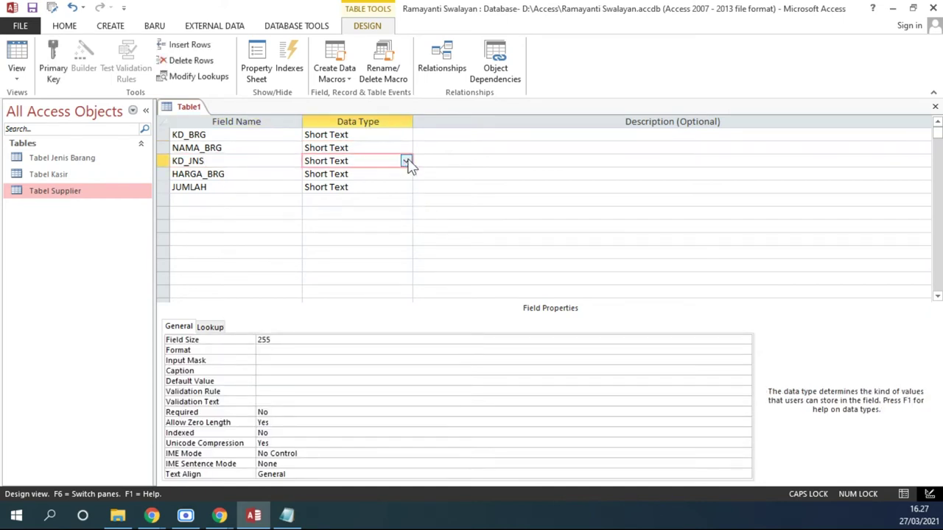
click(406, 161)
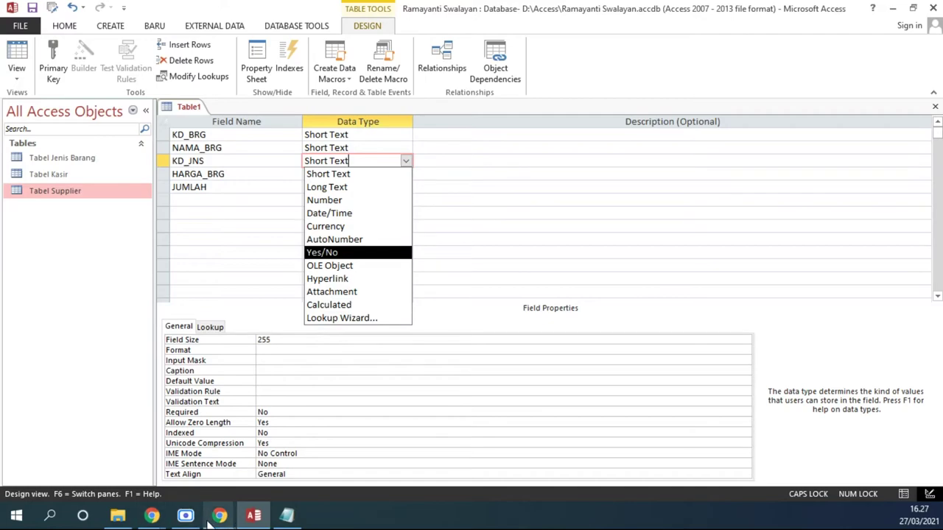
click(164, 519)
click(205, 456)
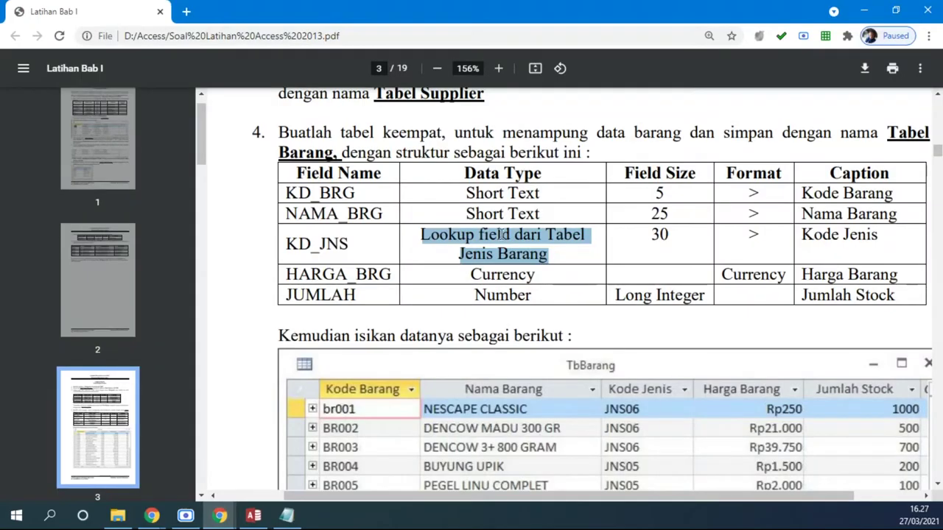
scroll(576, 253, up, 1)
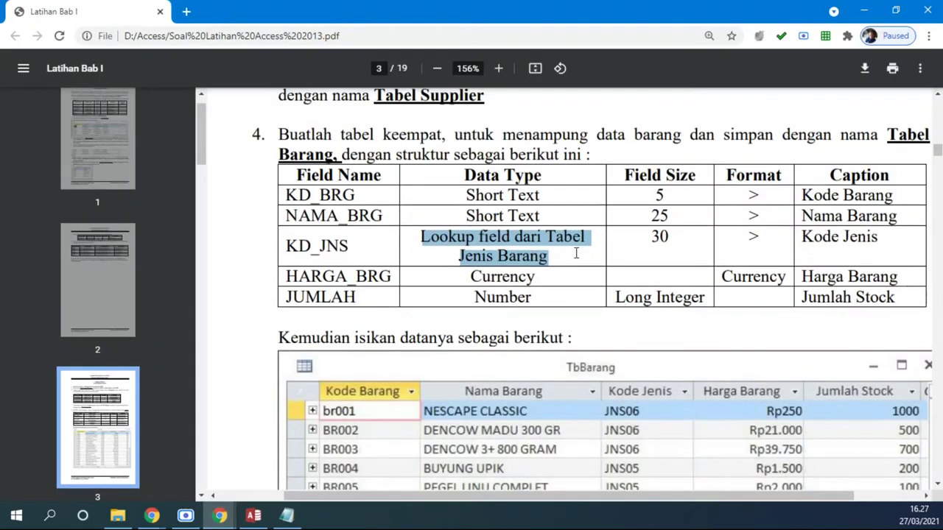
scroll(576, 253, up, 20)
scroll(578, 261, down, 4)
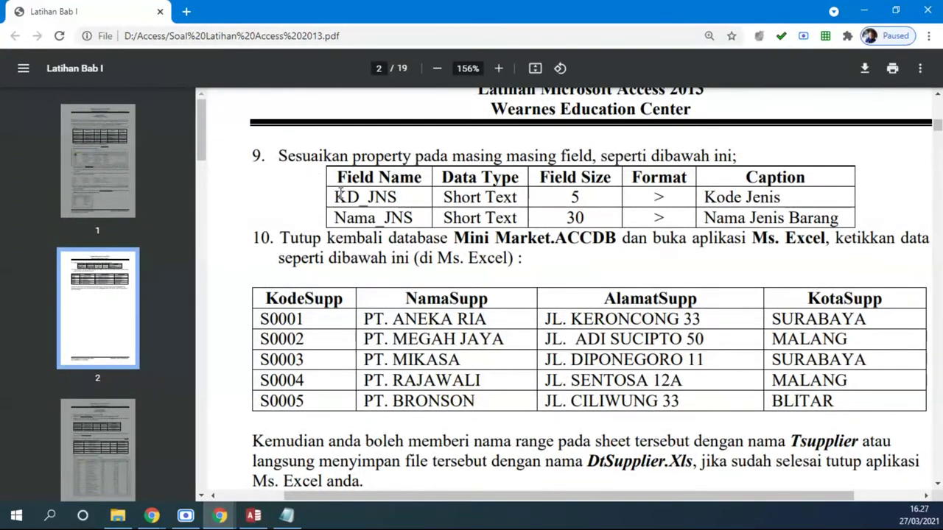
drag(336, 197, 403, 197)
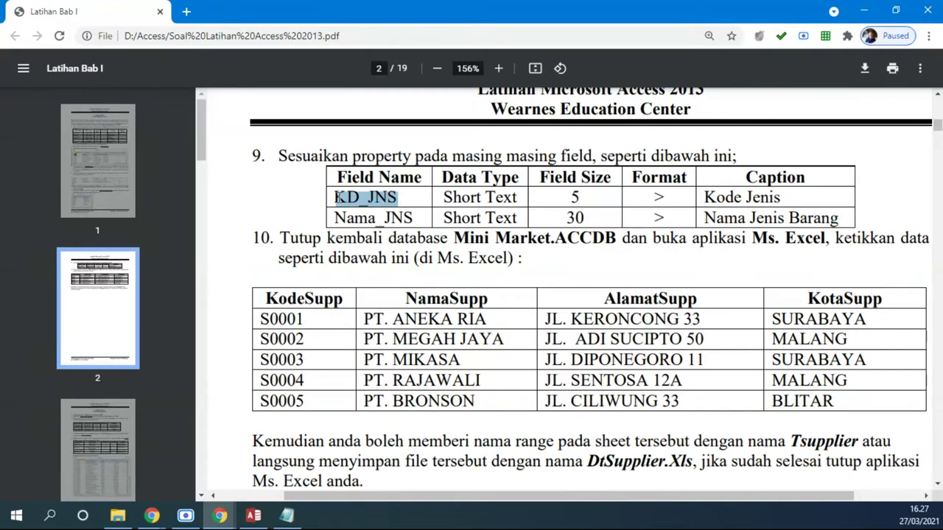
scroll(488, 291, down, 10)
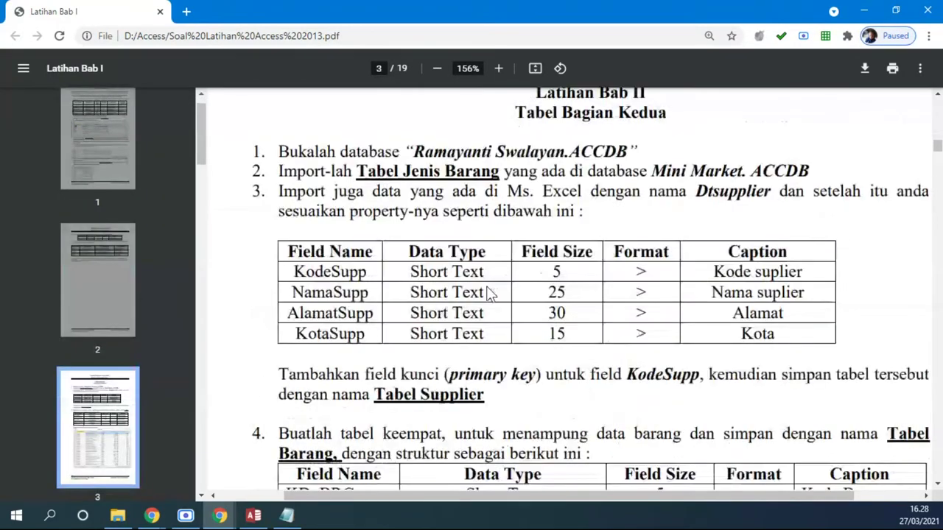
scroll(488, 292, down, 4)
double_click(352, 246)
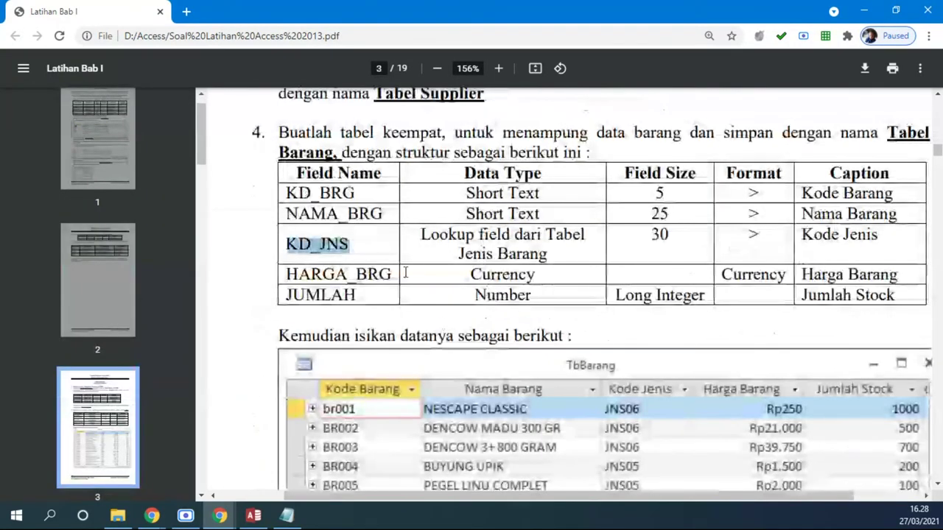
- Examine the KD_JNS and Nama_JNS fields in exercise 9 of the PDF, including the field size of KD_JNS
scroll(404, 273, up, 15)
scroll(356, 283, up, 1)
drag(416, 288, 338, 269)
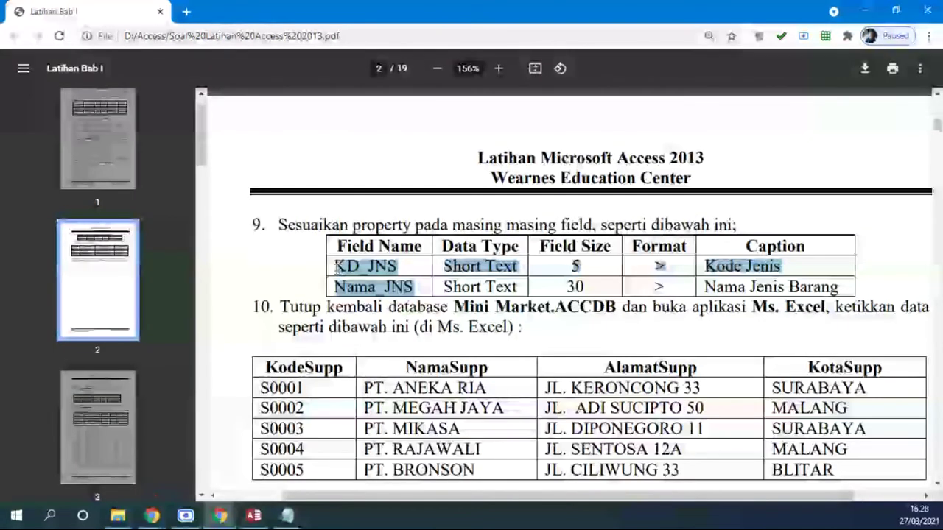
click(337, 268)
drag(412, 270, 337, 267)
click(412, 268)
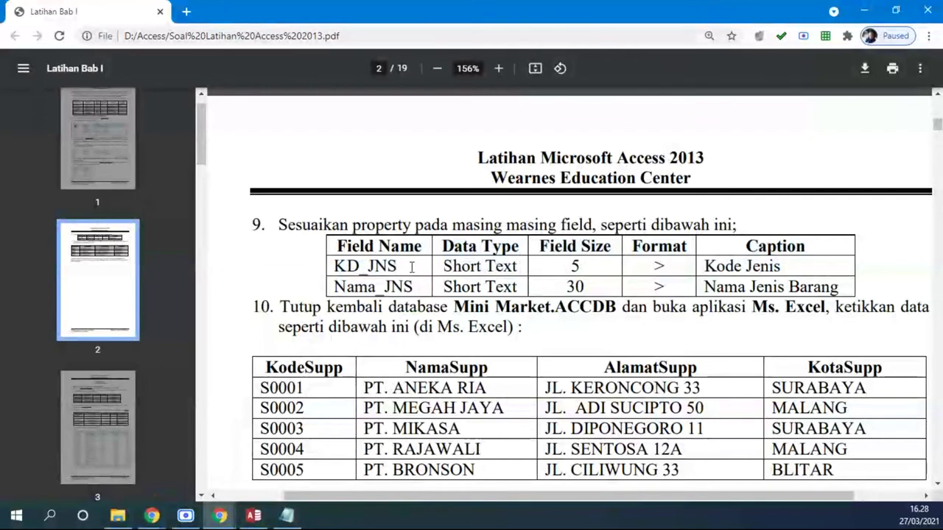
drag(416, 289, 348, 267)
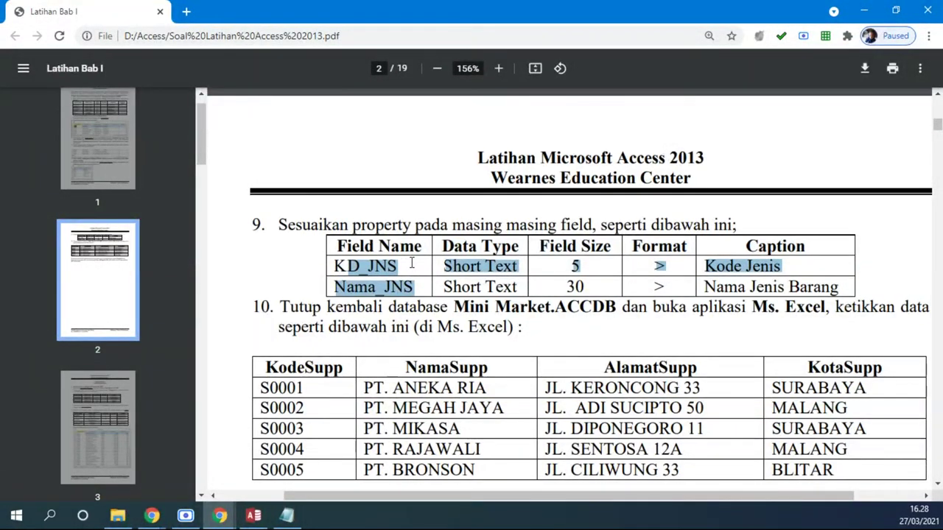
drag(564, 266, 581, 268)
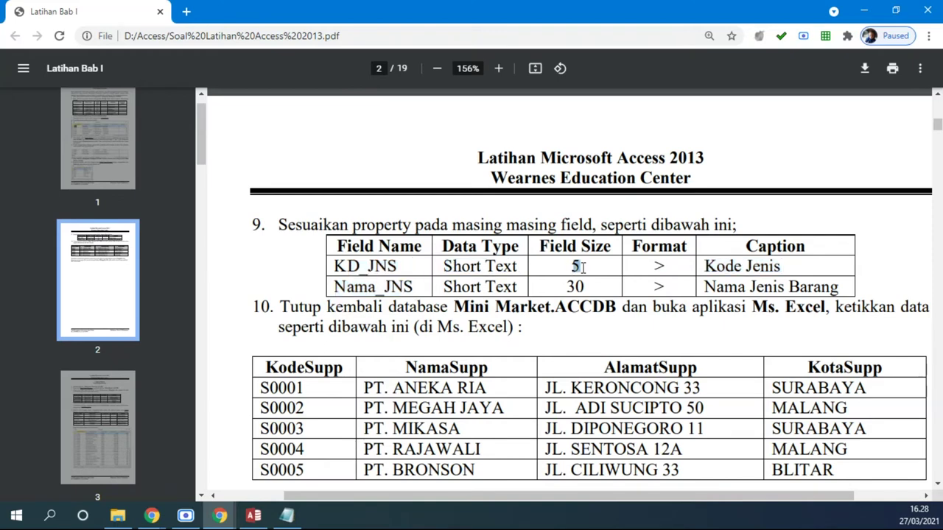
- Examine the lookup requirement for KD_JNS in the Tabel Barang structure and recheck the source fields in exercise 9
scroll(582, 268, down, 15)
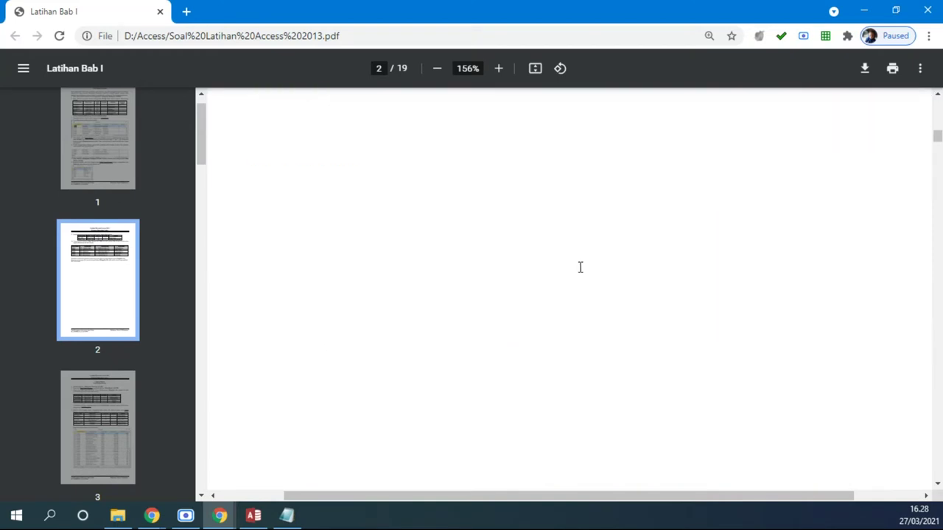
scroll(580, 269, down, 7)
scroll(580, 270, up, 4)
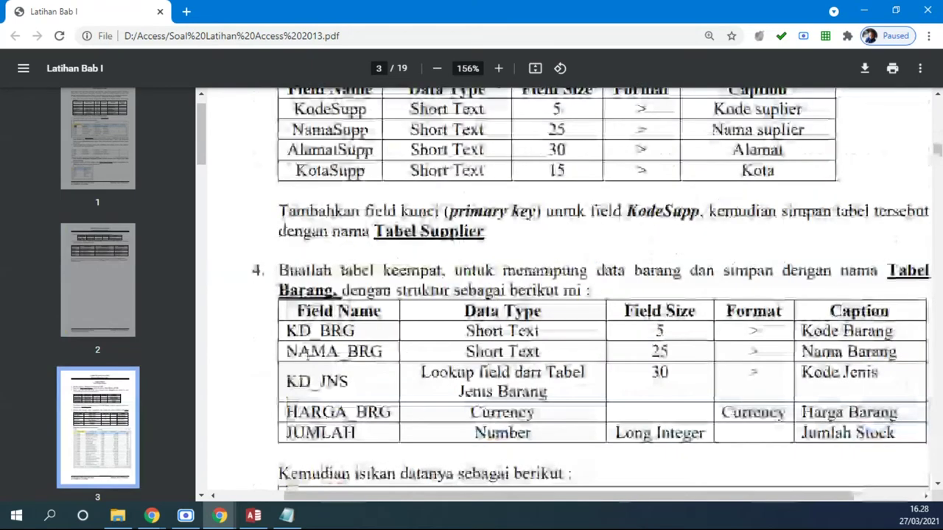
drag(419, 371, 558, 392)
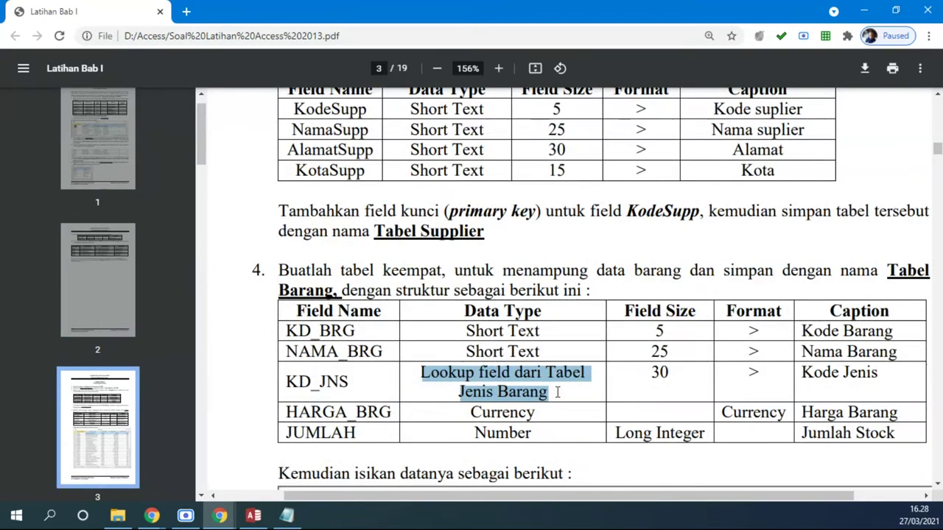
scroll(557, 392, up, 10)
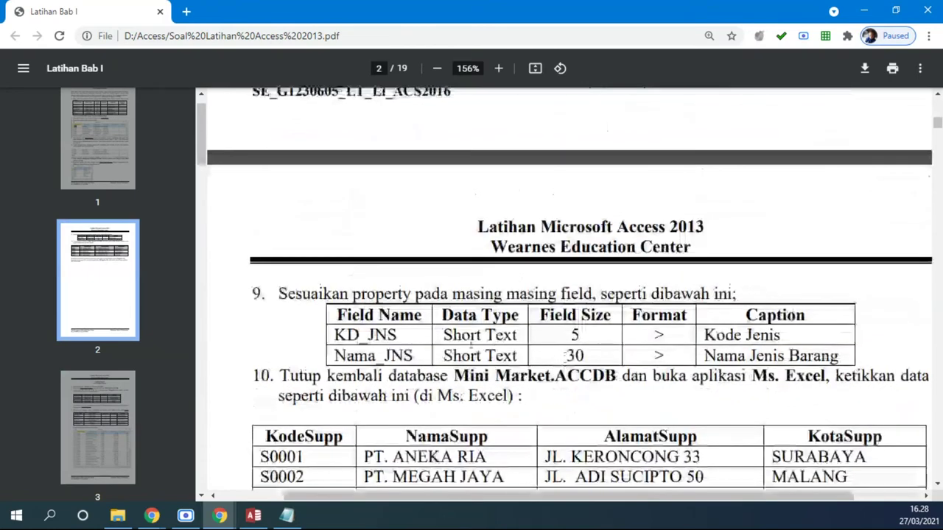
scroll(513, 372, down, 1)
scroll(513, 372, down, 2)
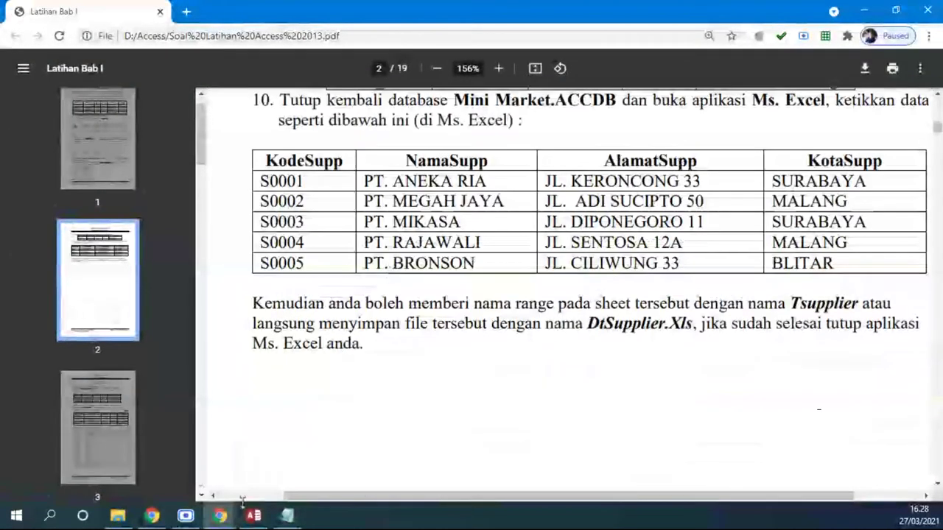
- Switch to Access and set KD_JNS to Short Text with a field size of 5
click(253, 516)
click(406, 161)
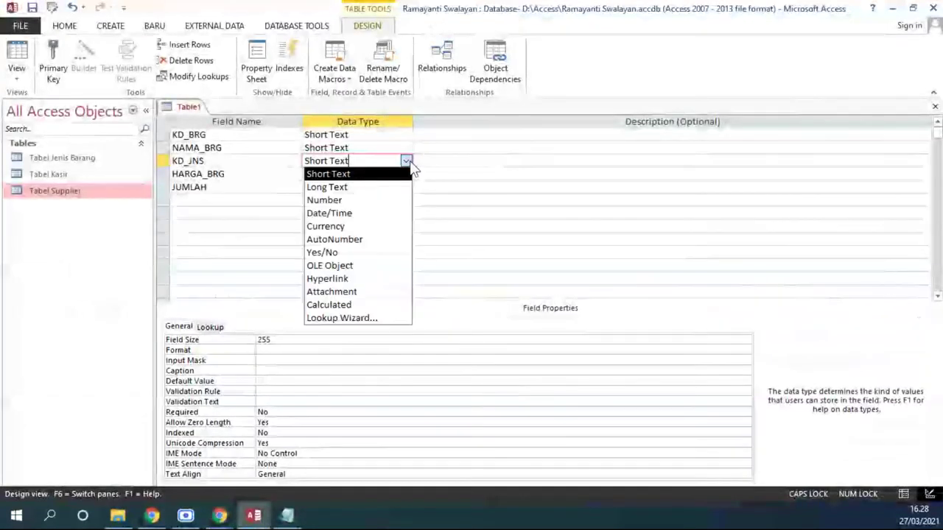
click(352, 178)
click(282, 339)
drag(282, 339, 242, 340)
text(5)
click(368, 177)
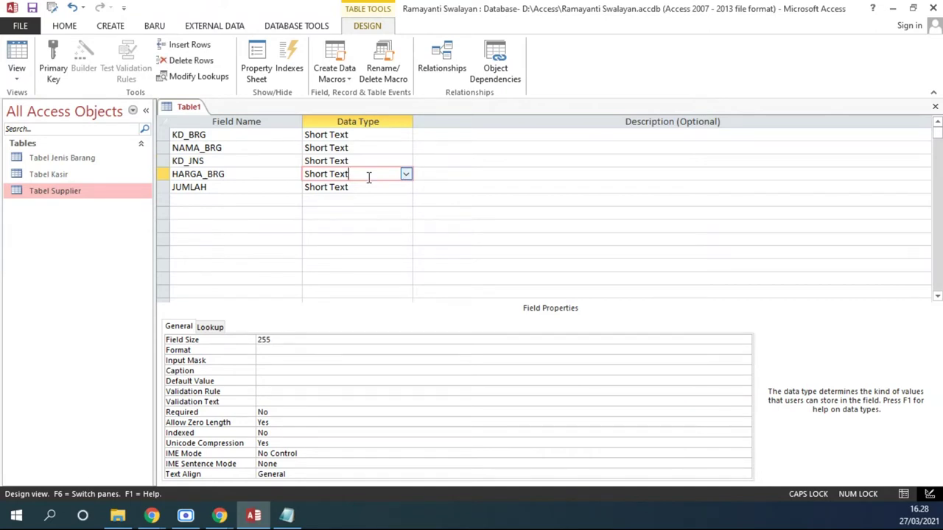
click(358, 159)
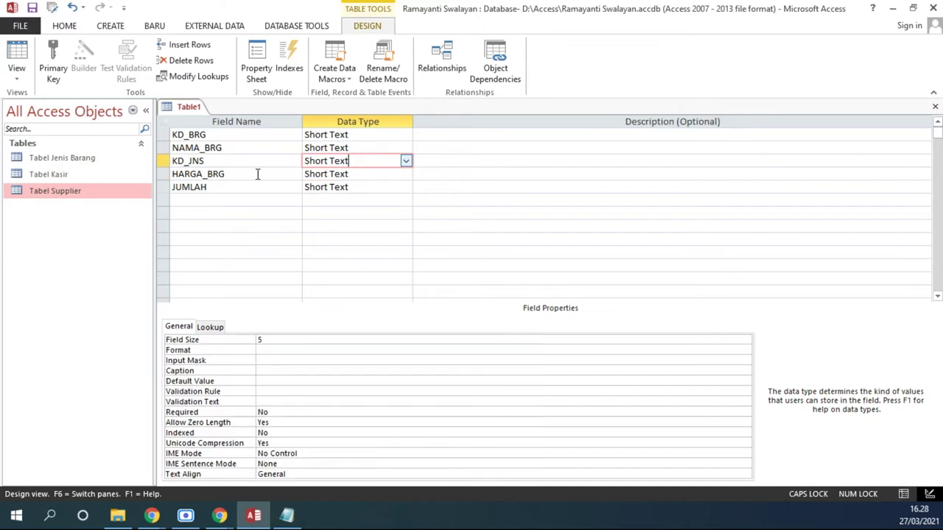
- Check the field size of KD_JNS in the design of Tabel Jenis Barang and close that table
click(70, 160)
right_click(77, 167)
click(111, 187)
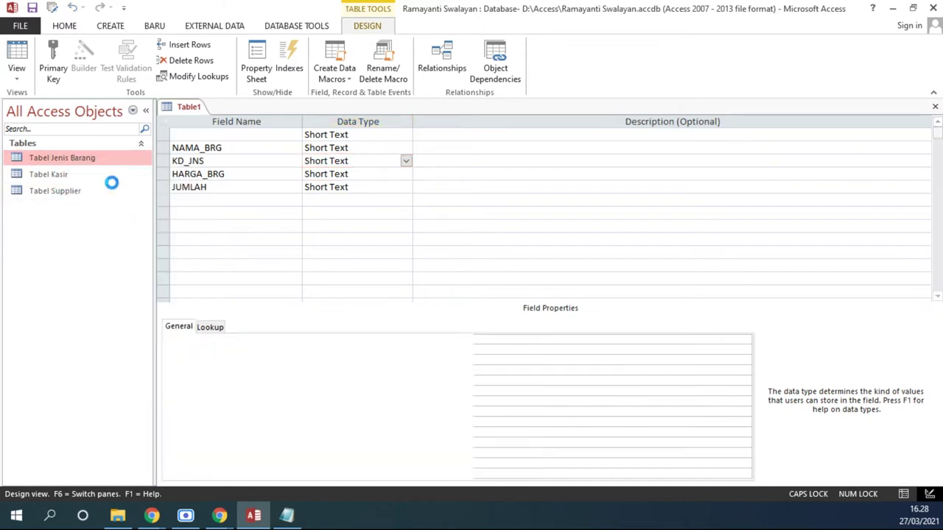
click(358, 136)
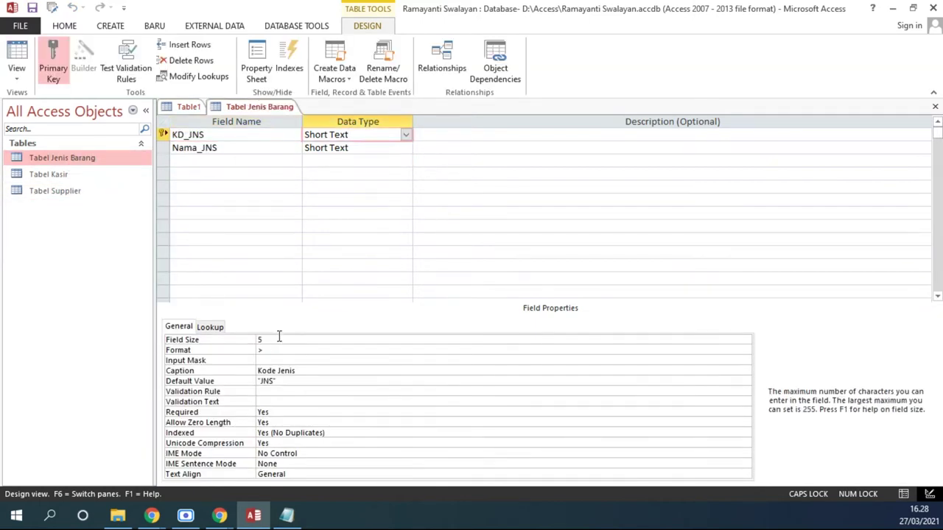
click(244, 340)
click(935, 106)
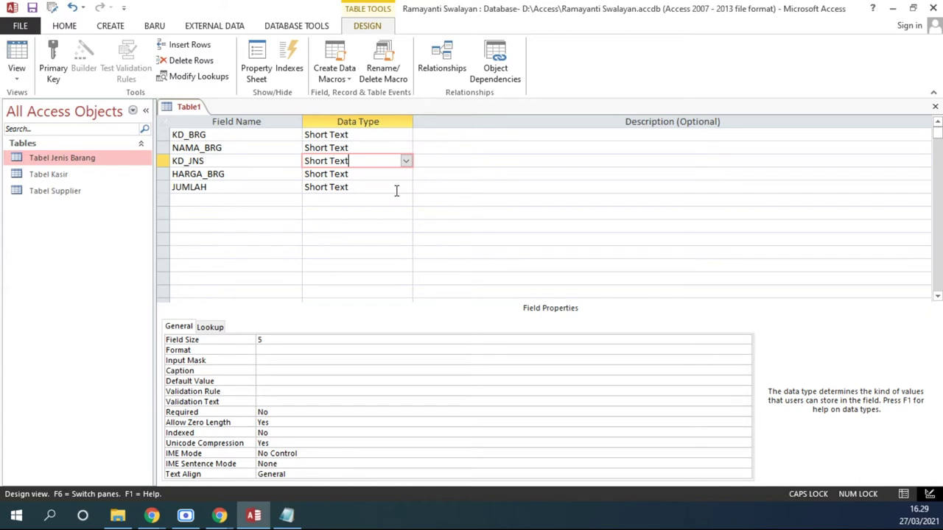
- Compare the KD_JNS field properties in exercise 9 of the PDF in Chrome with those in the Tabel Barang structure
mouse_move(220, 515)
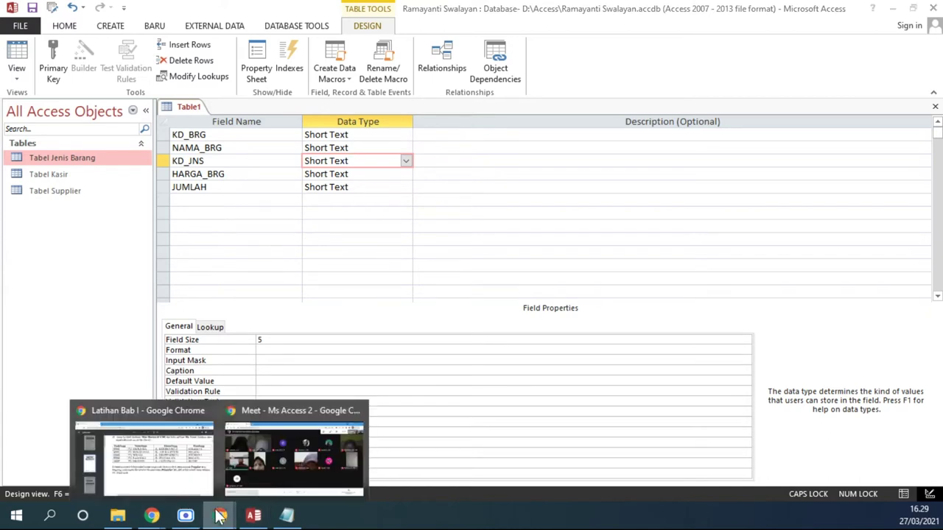
click(168, 458)
scroll(444, 256, up, 3)
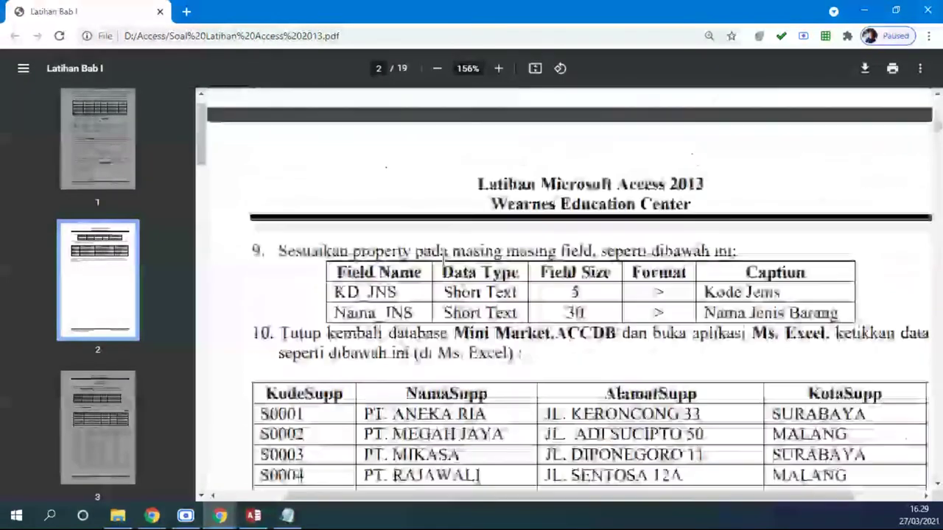
scroll(445, 256, down, 1)
drag(332, 246, 810, 287)
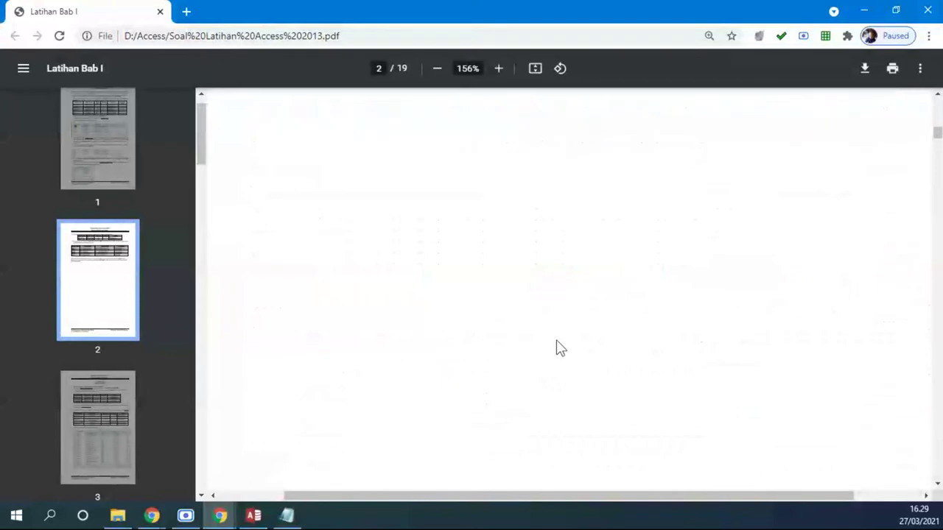
scroll(560, 348, down, 10)
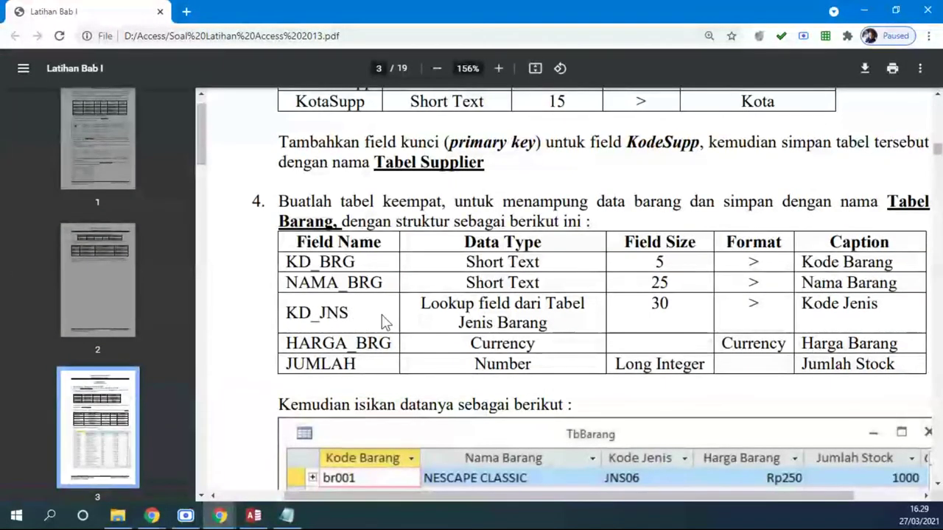
- Return to Access and examine the records and field design of Tabel Jenis Barang, closing the table when done
click(253, 516)
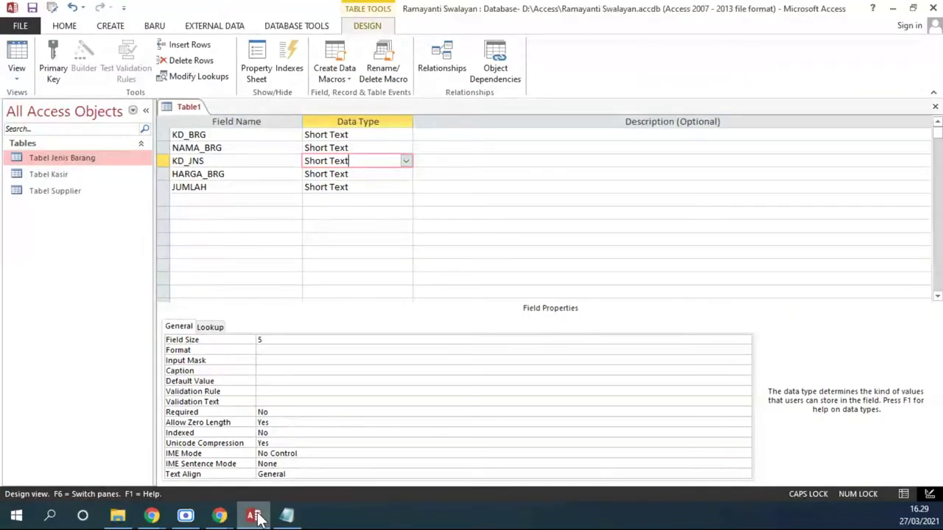
click(79, 160)
double_click(79, 160)
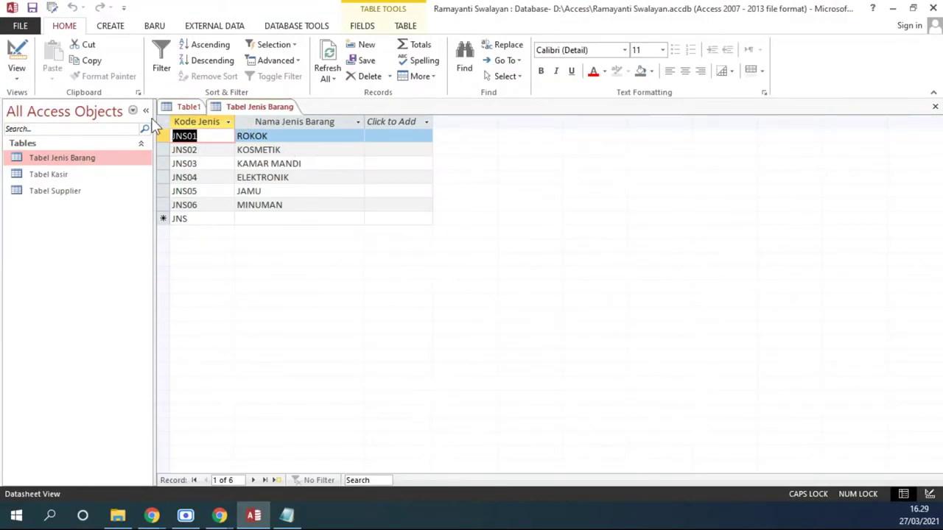
click(17, 70)
click(47, 129)
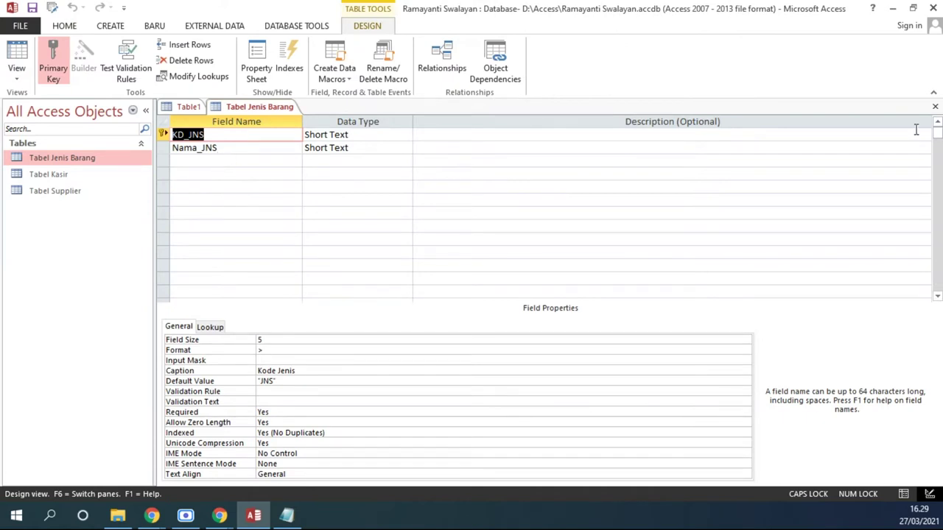
click(934, 107)
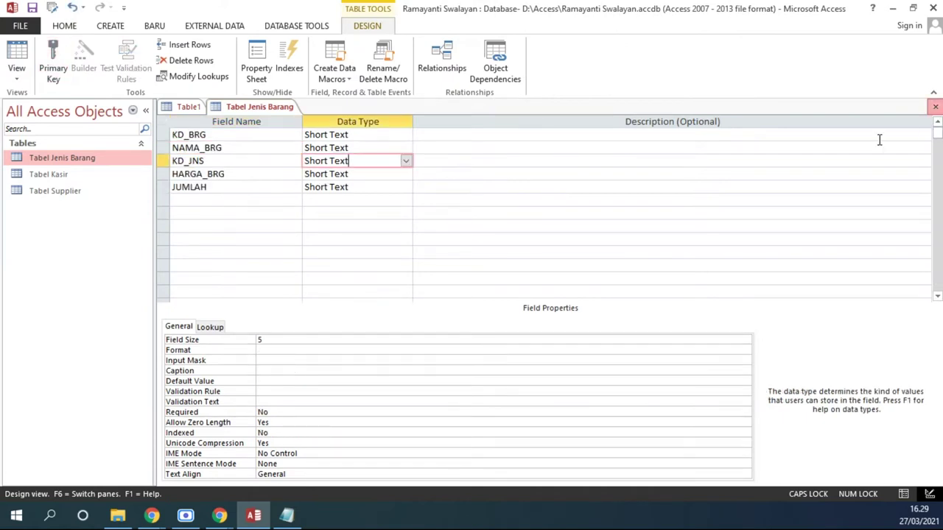
click(406, 160)
click(367, 319)
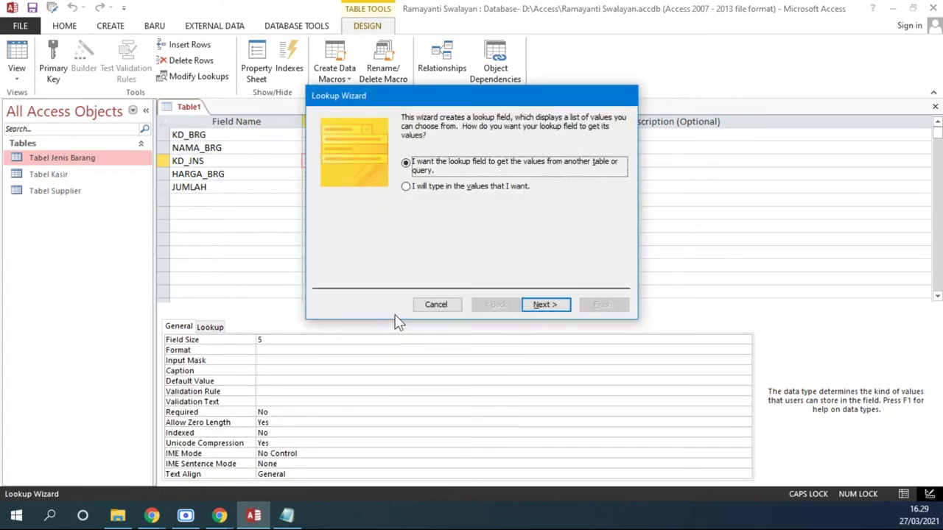
drag(367, 90, 222, 138)
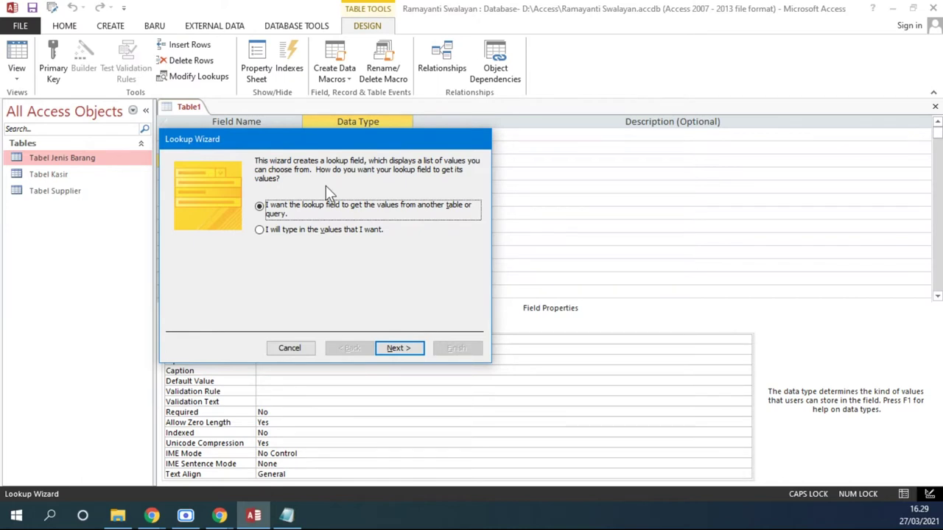
drag(344, 144, 610, 185)
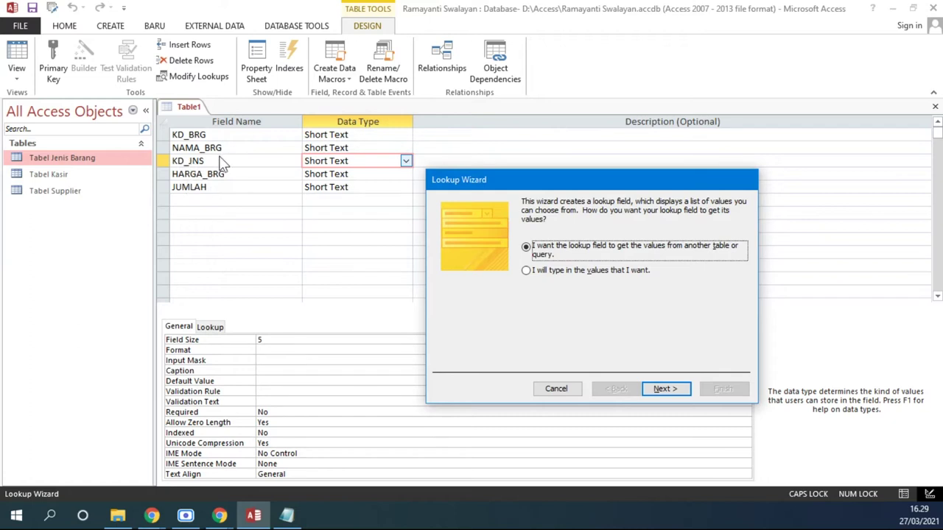
drag(509, 185, 248, 150)
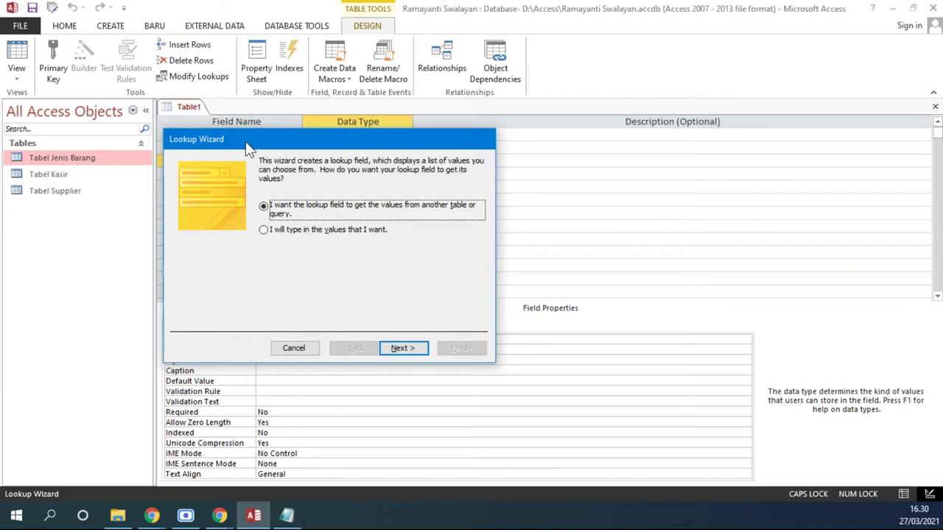
click(293, 347)
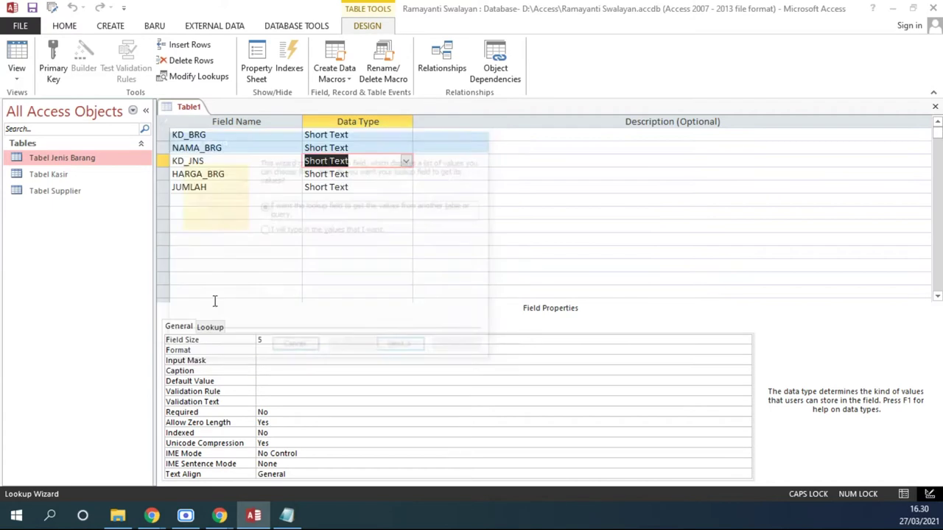
- Compare the Kode Jenis column of Tabel Jenis Barang with the KD_JNS field in Table1, and close Tabel Jenis Barang
click(88, 159)
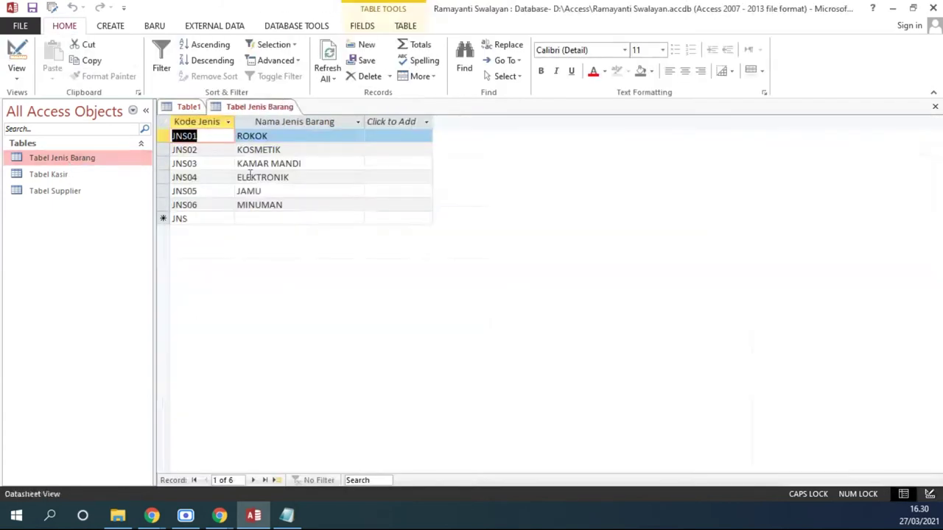
click(199, 123)
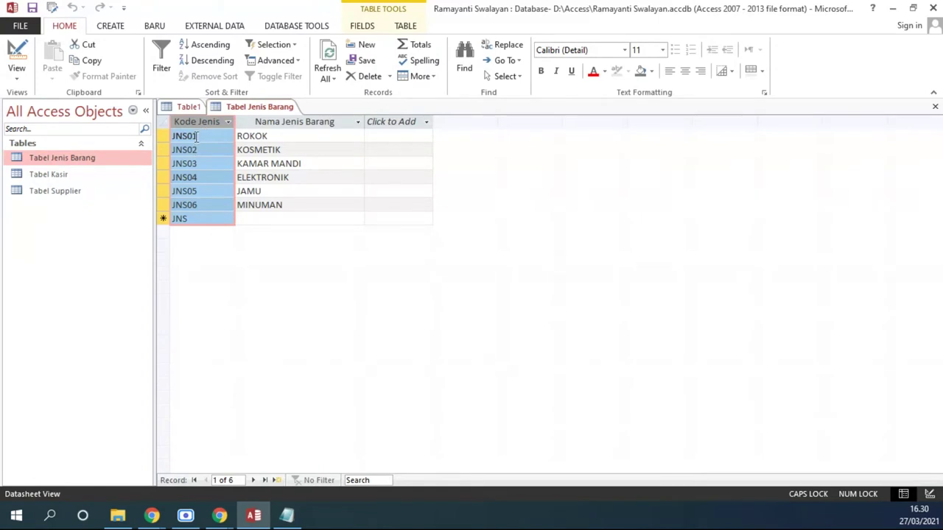
click(184, 106)
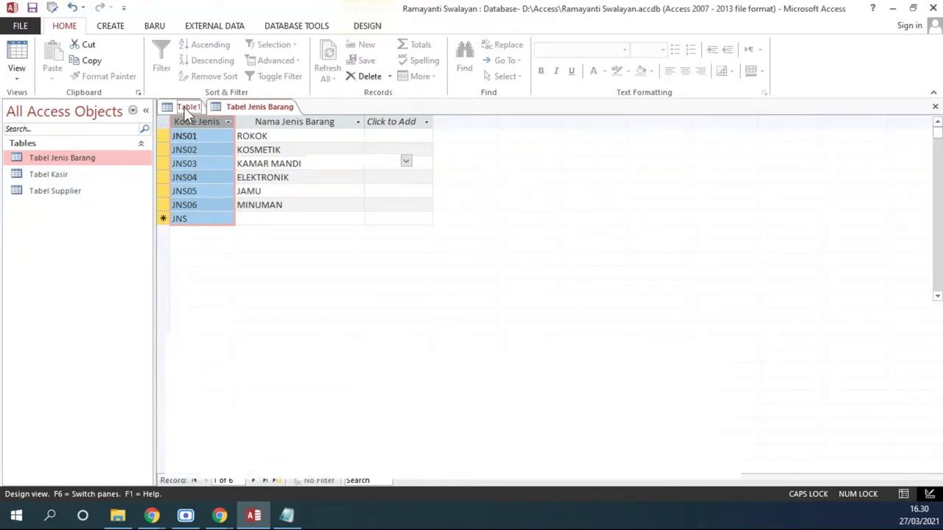
click(212, 161)
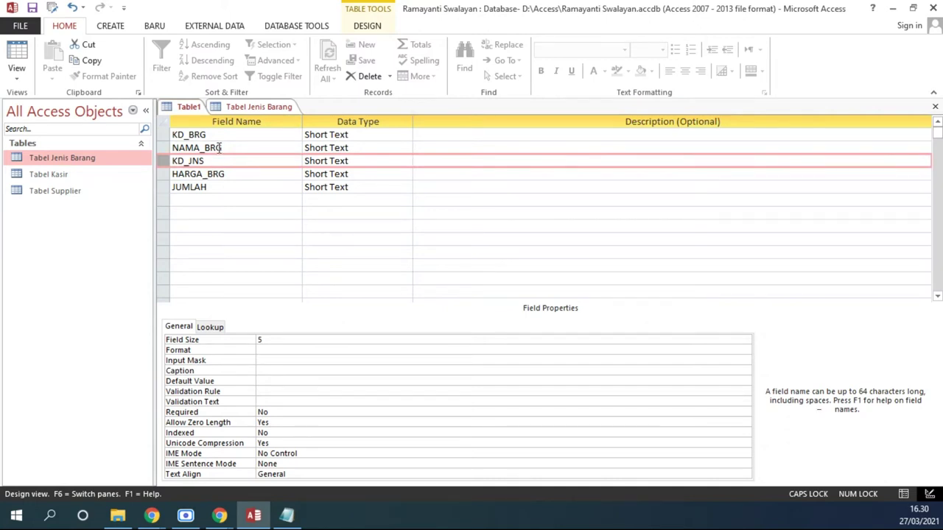
click(249, 109)
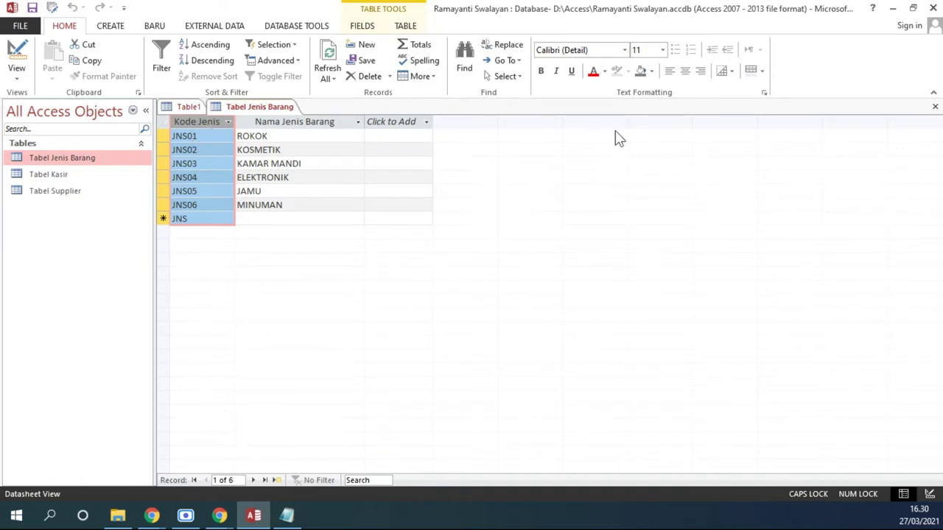
click(934, 106)
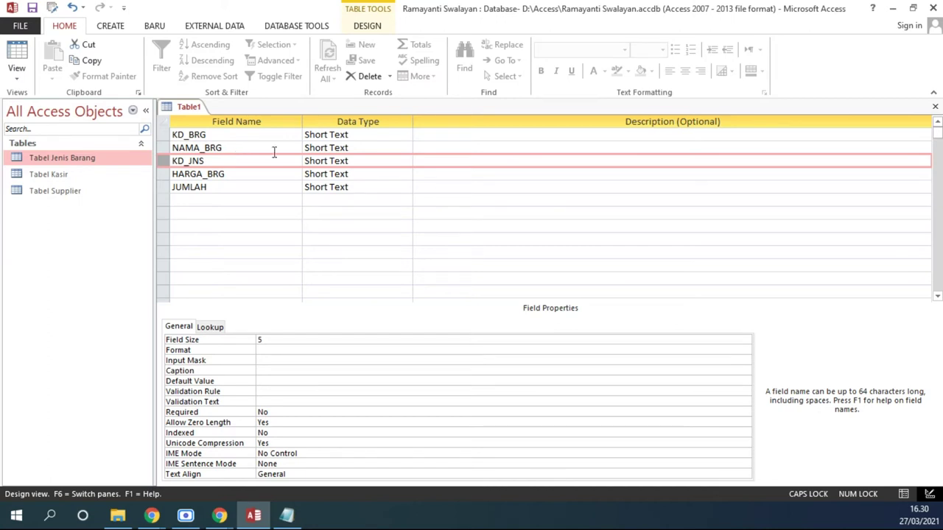
- Start the Lookup Wizard for KD_JNS, taking values from another table, and choose Tabel Jenis Barang as the source
click(355, 160)
click(406, 161)
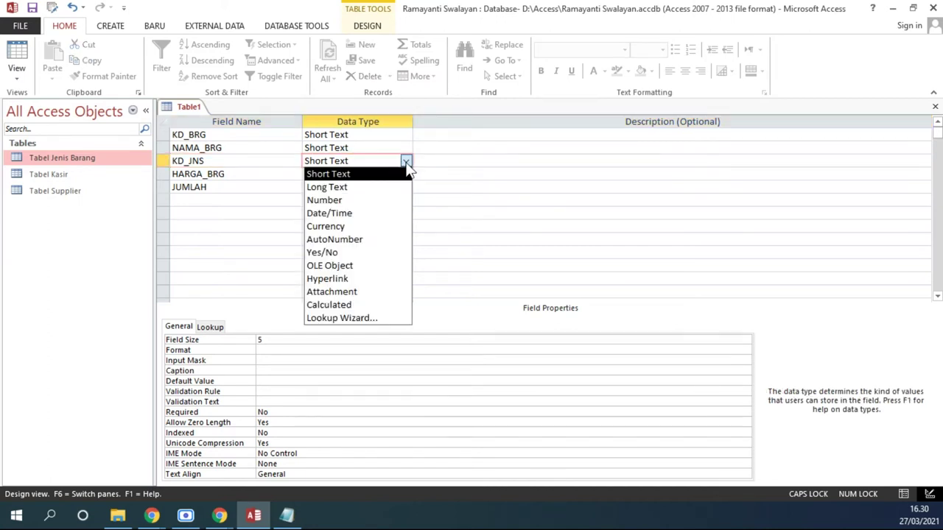
click(358, 318)
drag(401, 94, 223, 114)
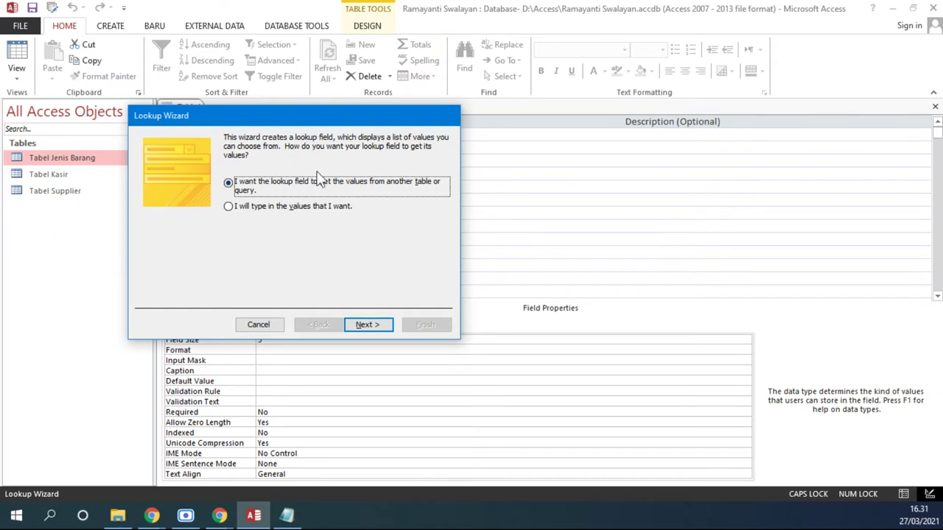
click(368, 325)
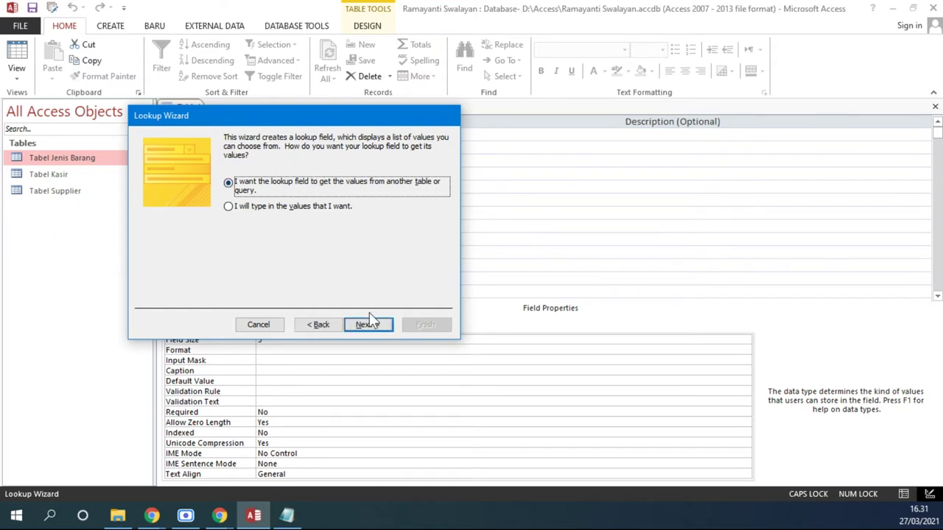
drag(356, 127, 371, 134)
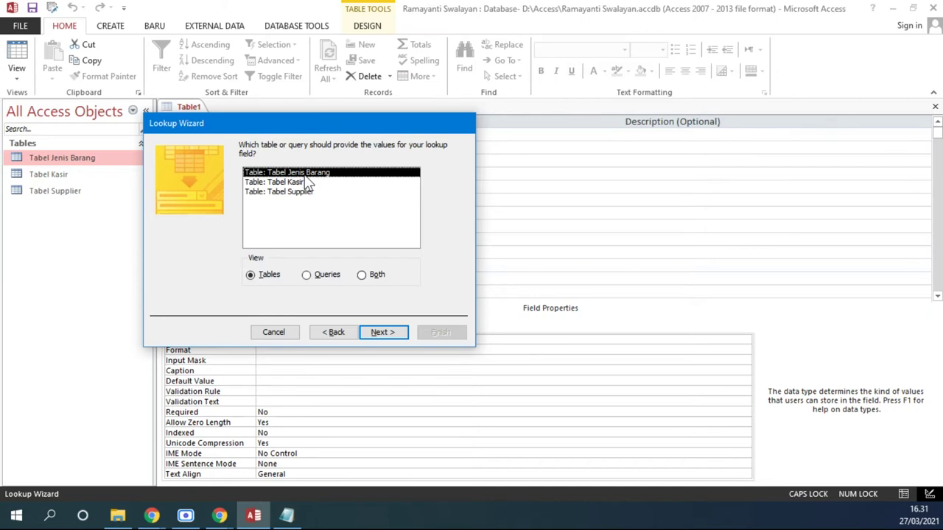
drag(304, 123, 468, 139)
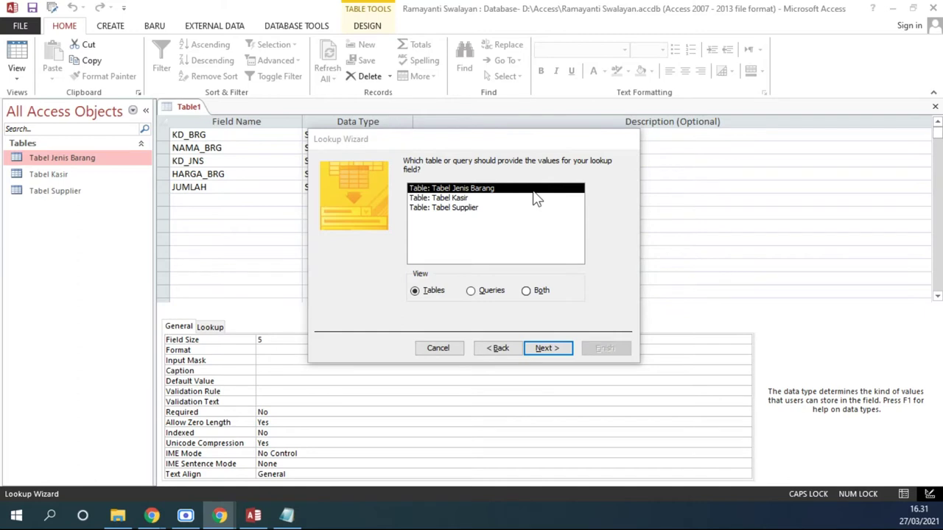
click(551, 348)
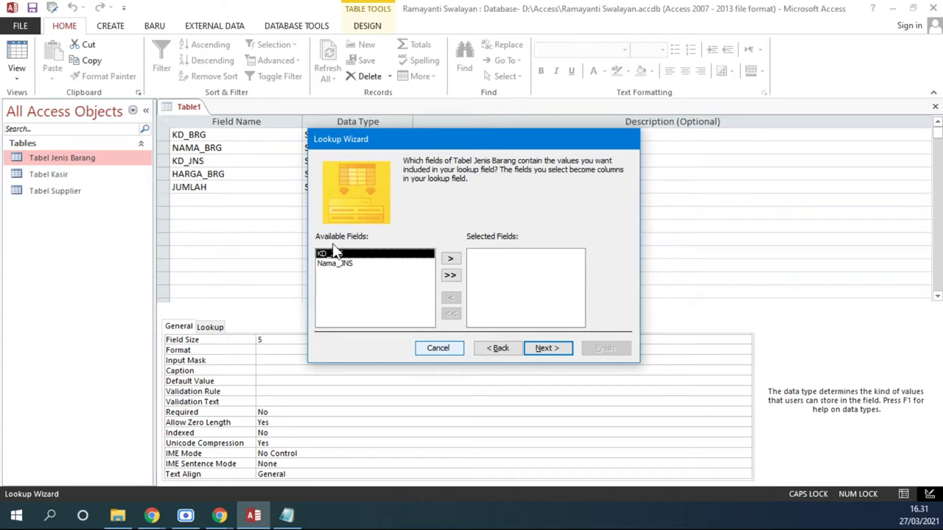
drag(397, 145, 516, 148)
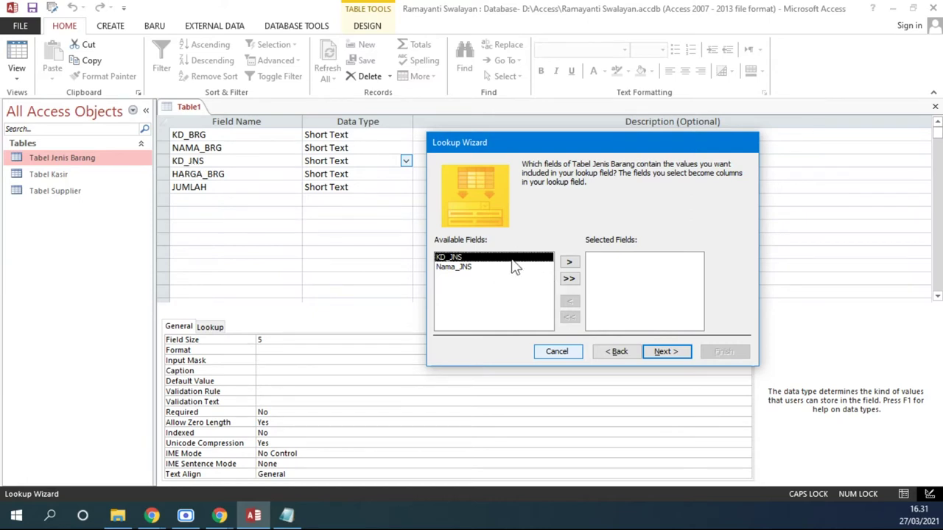
click(570, 263)
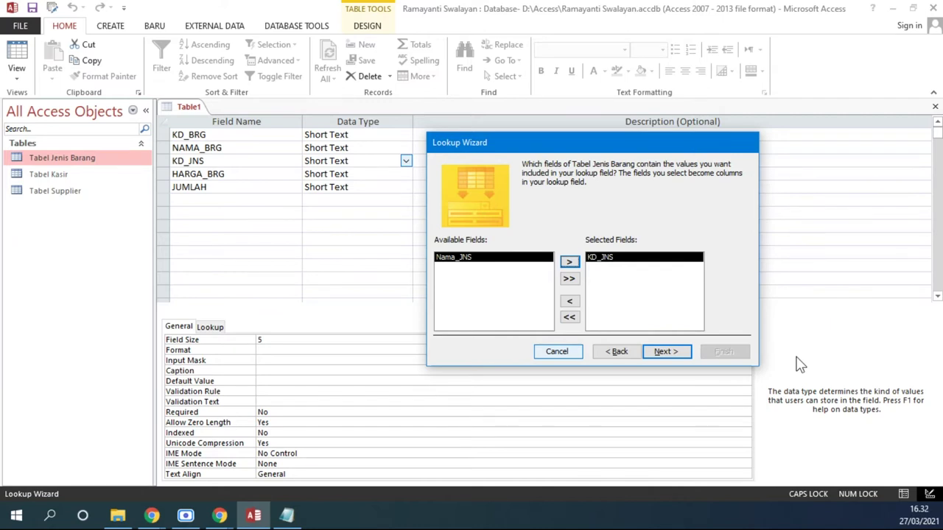
click(568, 303)
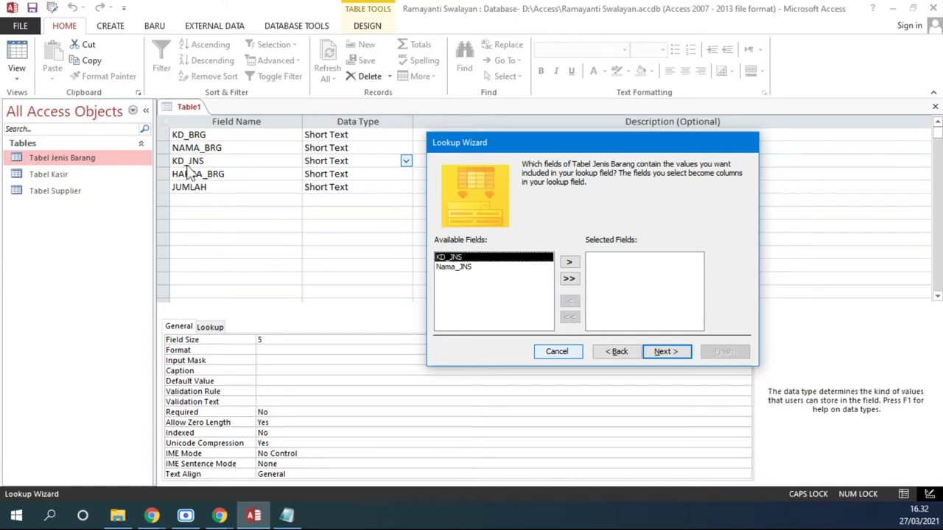
- Add Nama_JNS to the selected fields of the KD_JNS lookup
click(452, 269)
click(569, 262)
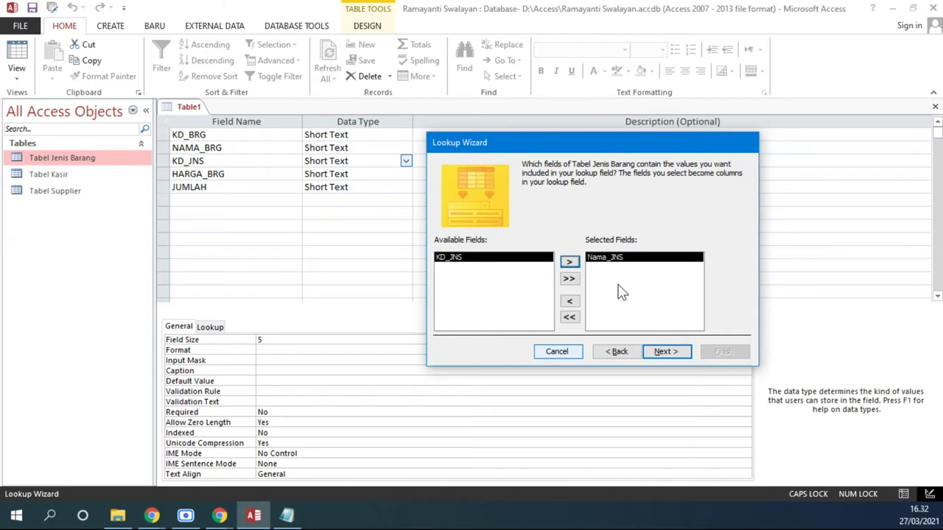
- Replace the KD_JNS lookup's selected fields with KD_JNS followed by Nama_JNS, and continue to the sort order
click(569, 301)
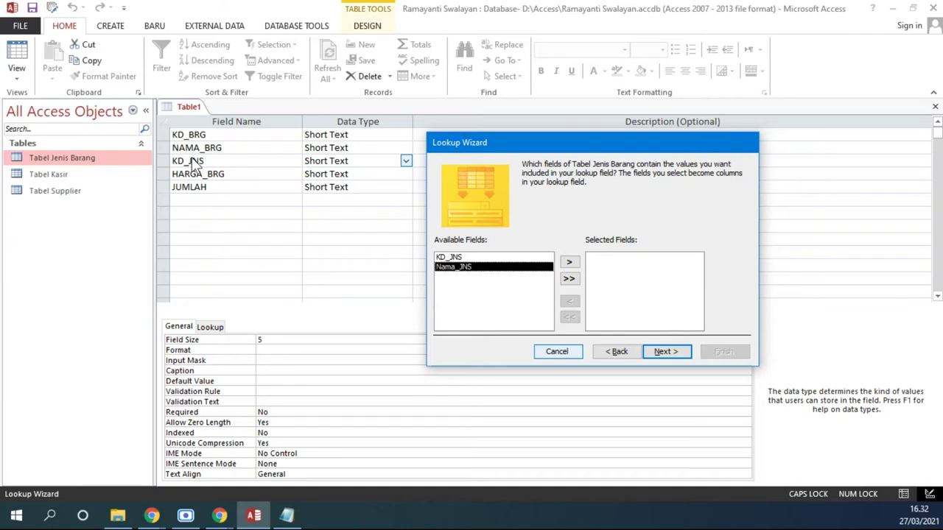
click(471, 257)
click(568, 262)
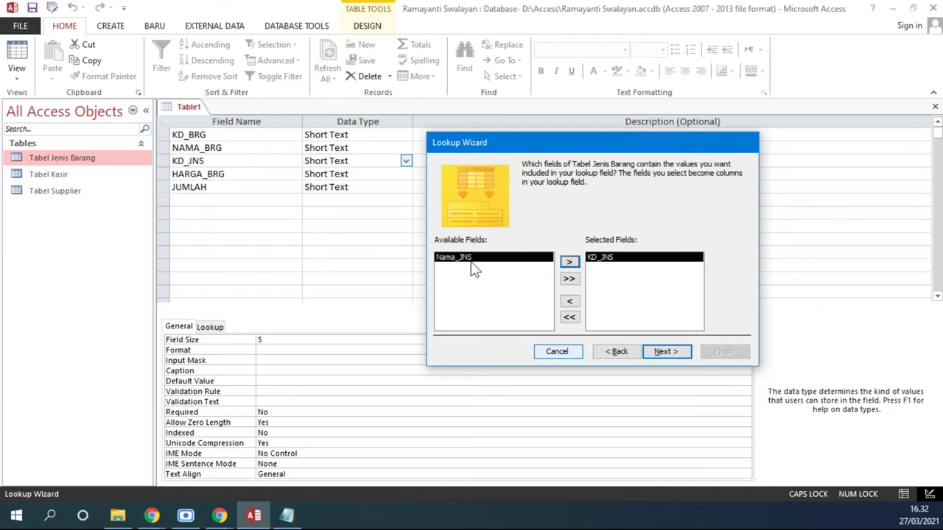
click(570, 264)
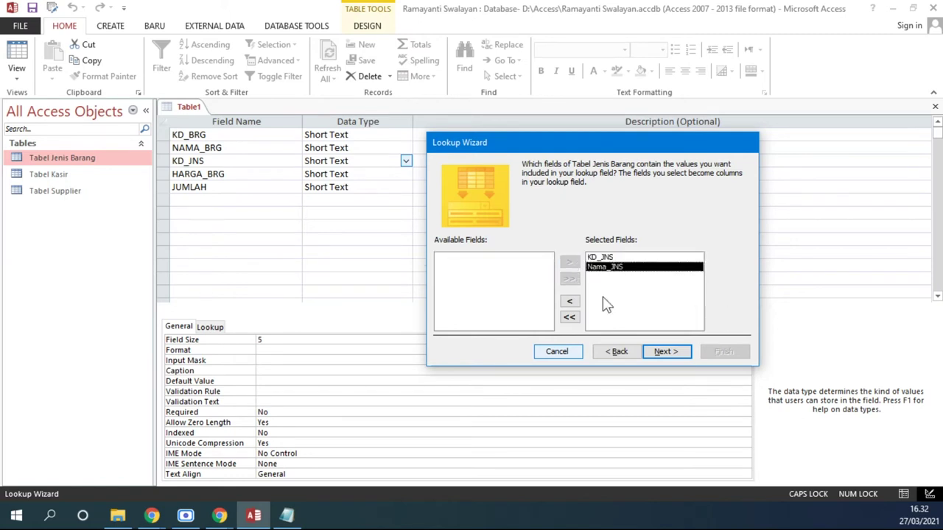
click(569, 301)
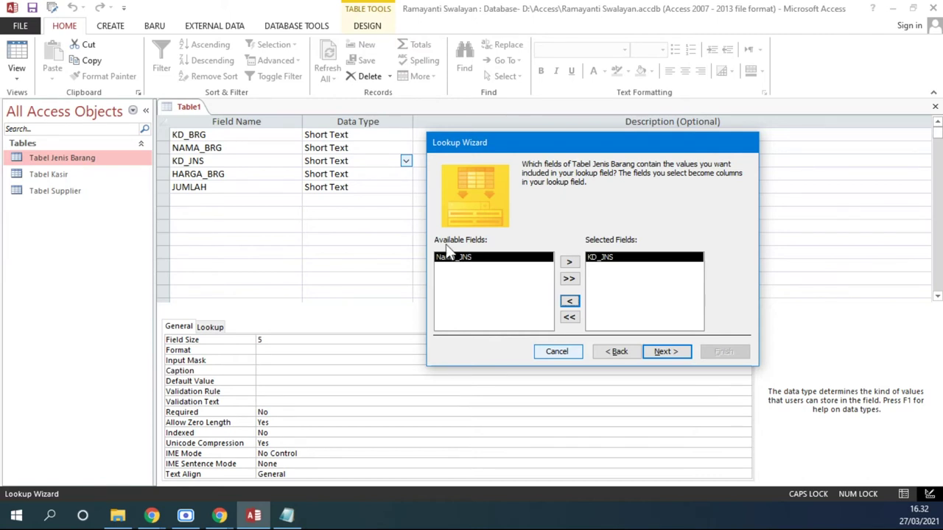
click(569, 263)
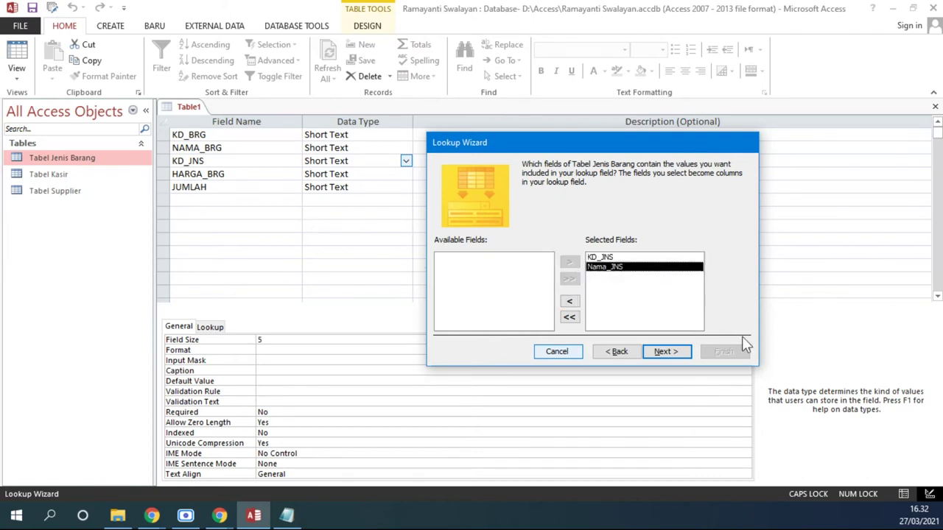
click(667, 351)
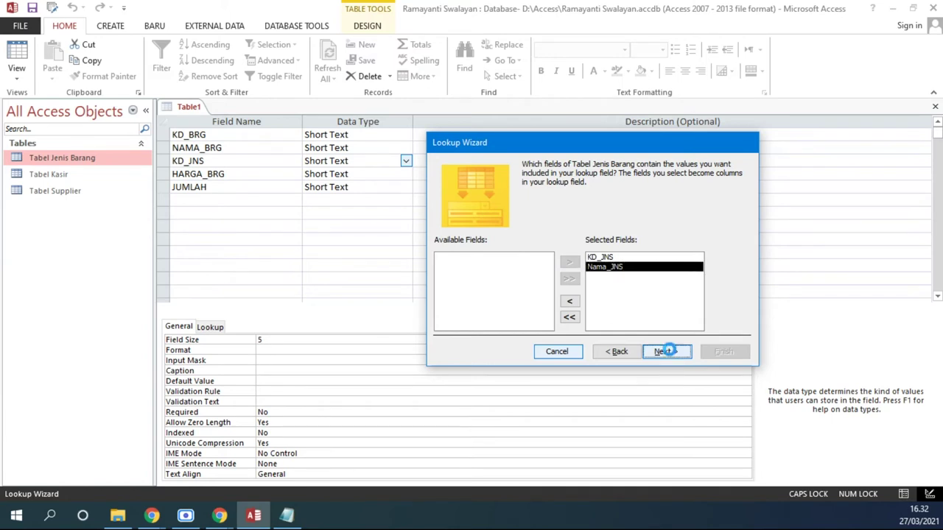
- Try Nama_JNS as the first sort field and switch its order between ascending and descending
drag(543, 135, 520, 121)
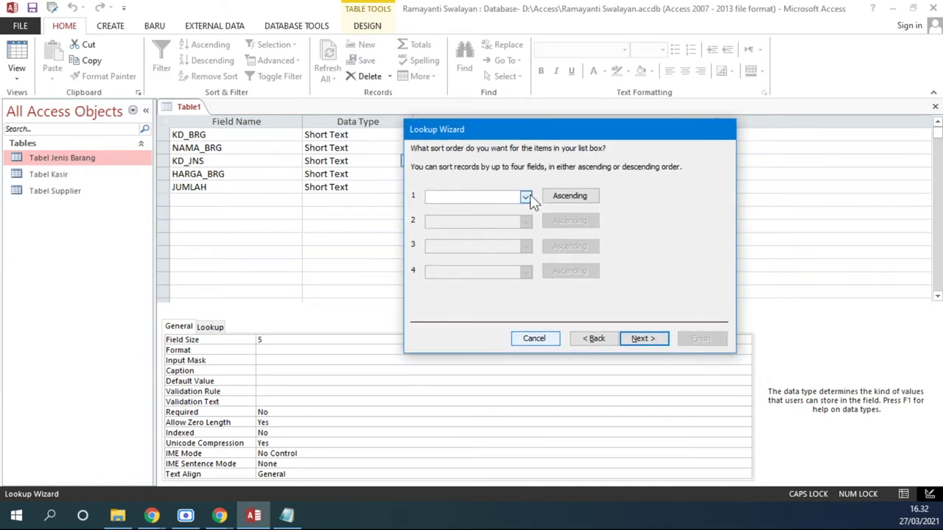
click(525, 197)
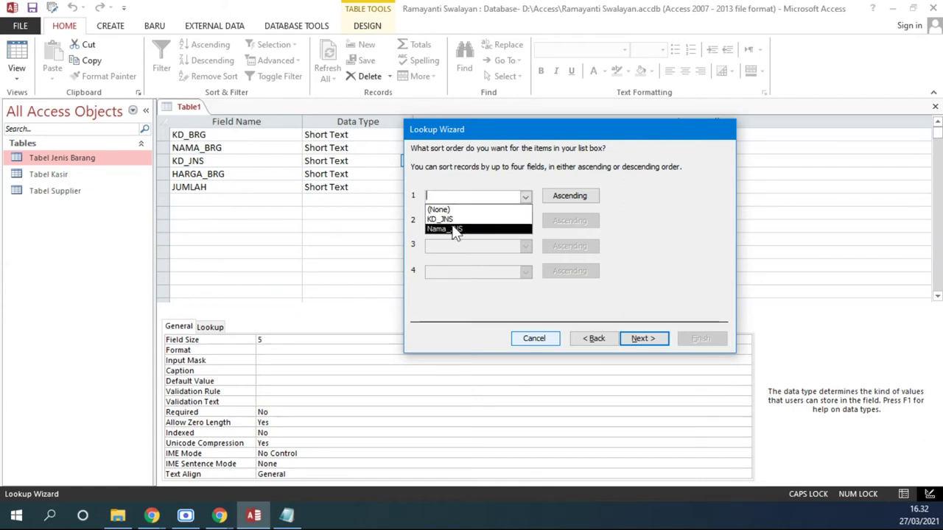
click(441, 218)
click(524, 196)
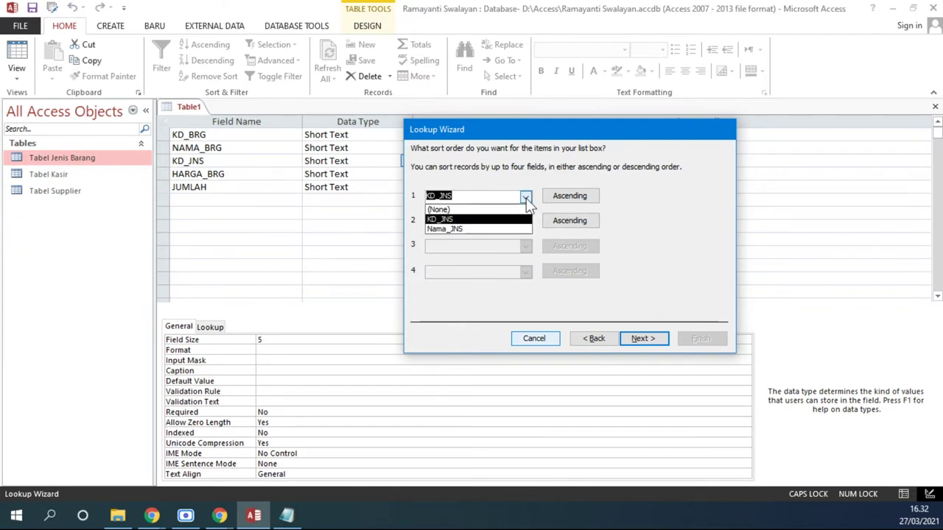
click(435, 225)
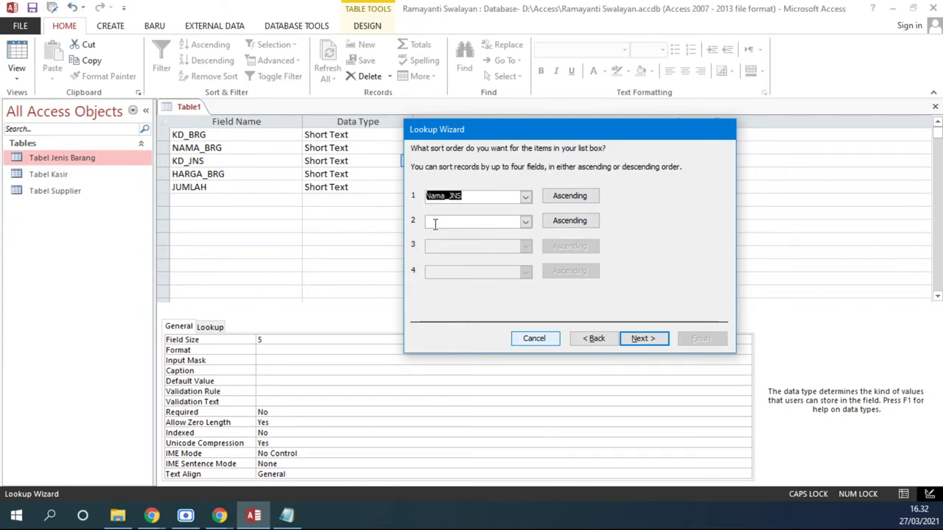
click(569, 196)
click(575, 200)
click(567, 197)
click(567, 198)
click(567, 199)
click(566, 199)
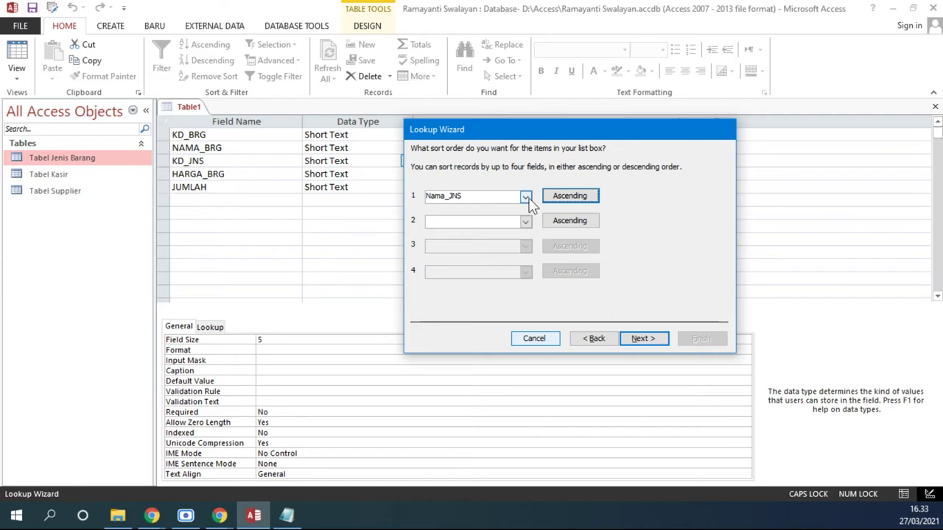
- Sort the lookup list by KD_JNS in ascending order and continue to the column widths
click(525, 197)
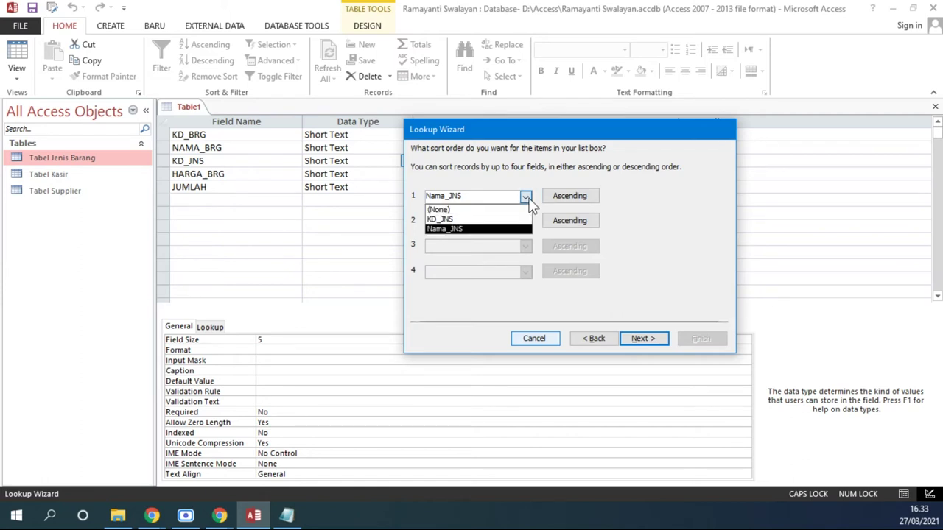
click(475, 220)
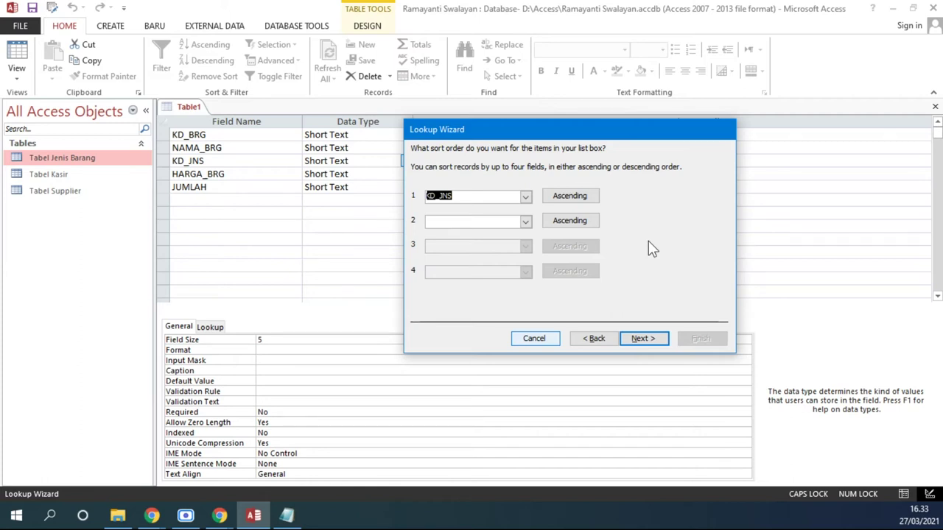
click(639, 339)
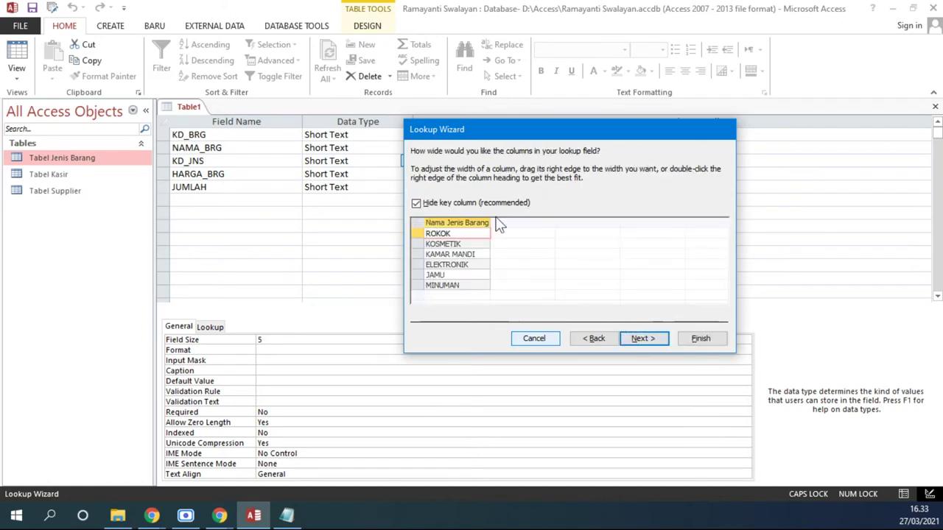
- Try removing Nama_JNS from the selected lookup fields and preview the list with only the Kode Jenis column, fitted to its content
drag(490, 224, 582, 229)
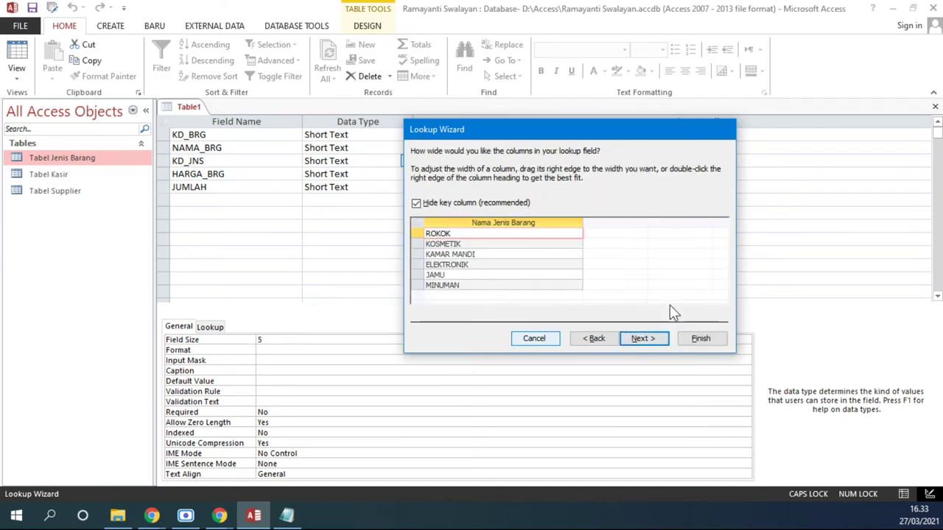
click(595, 338)
click(594, 338)
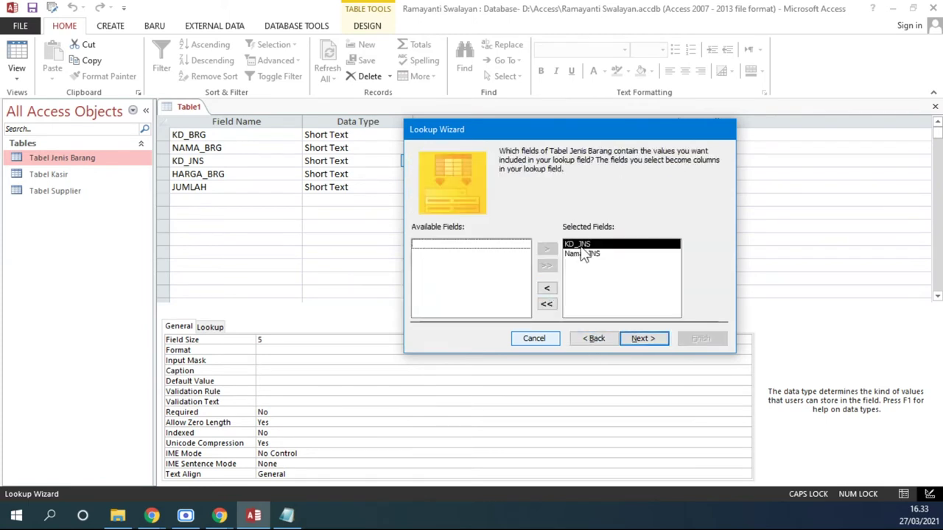
click(582, 253)
click(547, 288)
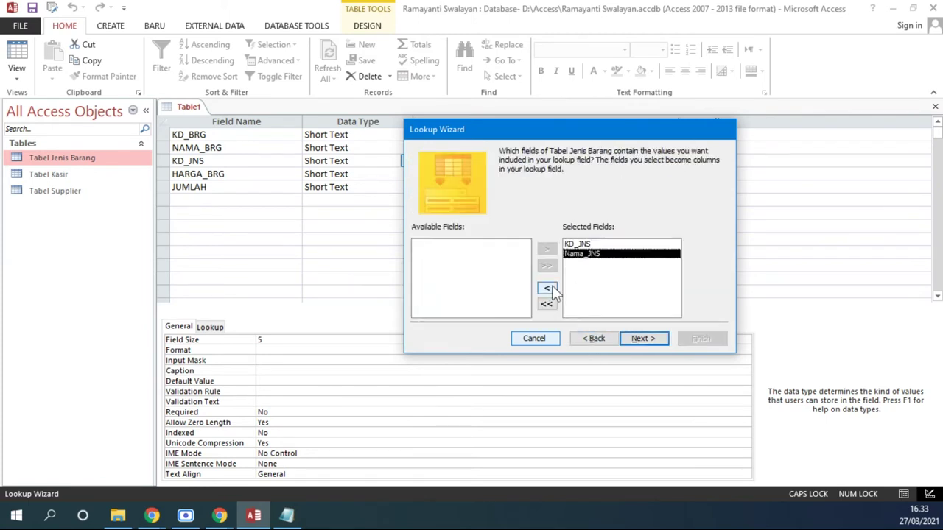
click(642, 338)
click(642, 338)
double_click(488, 222)
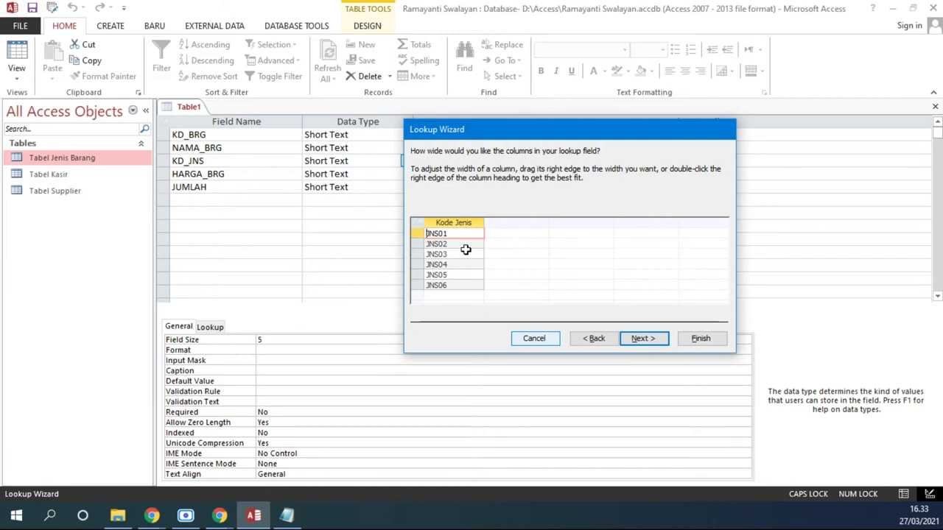
- Add Nama_JNS back to the selected lookup fields and return to the column widths
click(590, 338)
click(591, 338)
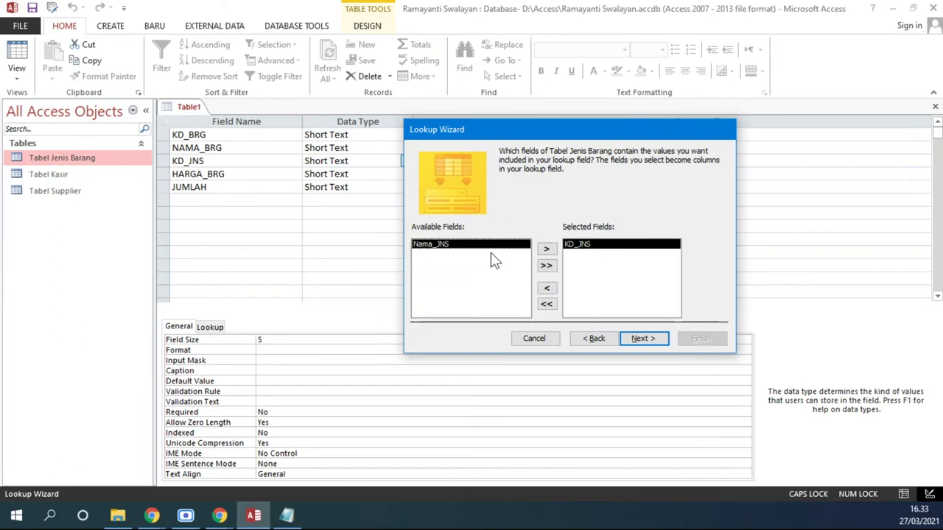
click(547, 250)
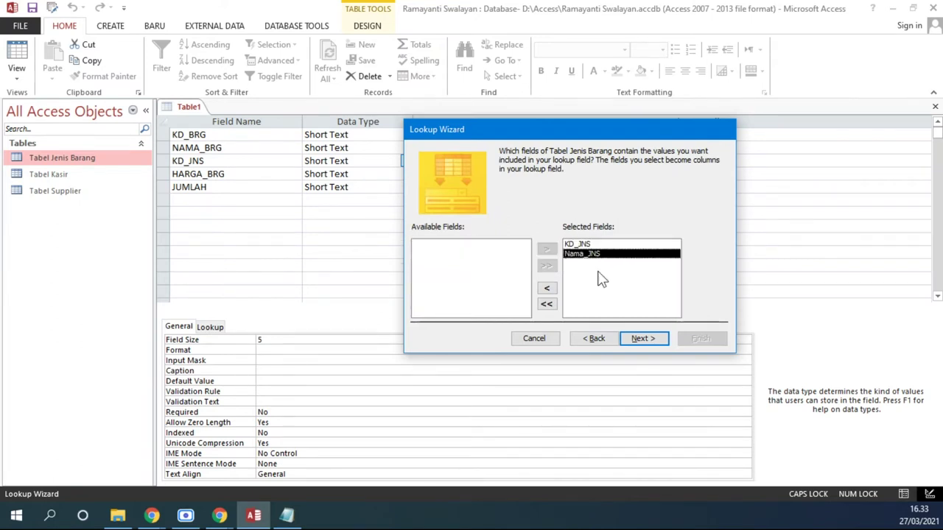
click(640, 338)
click(642, 339)
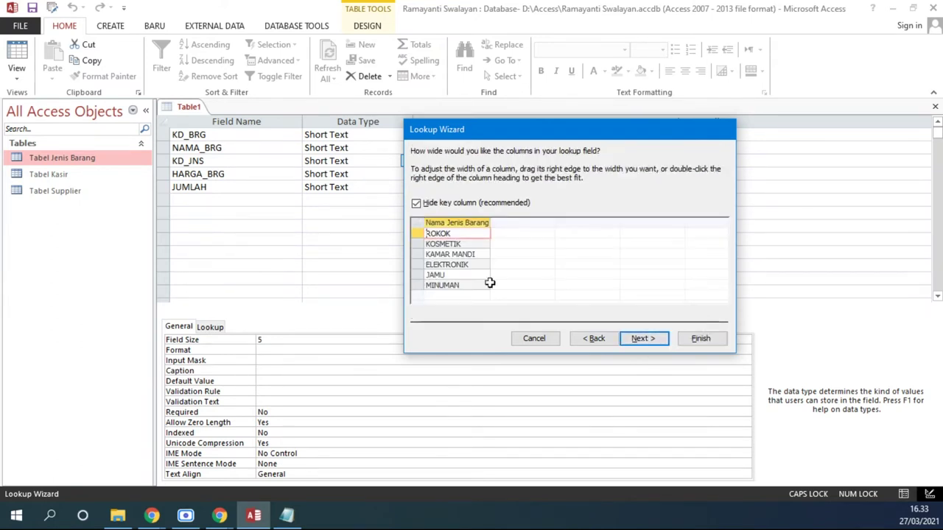
- Show the key column in the lookup, narrow Kode Jenis slightly and widen the Nama Jenis Barang column
drag(491, 223, 512, 223)
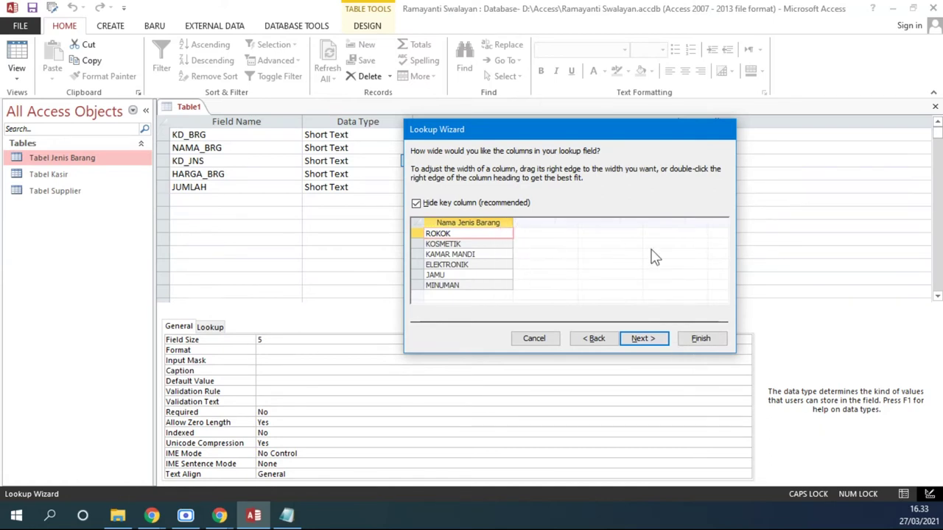
click(416, 204)
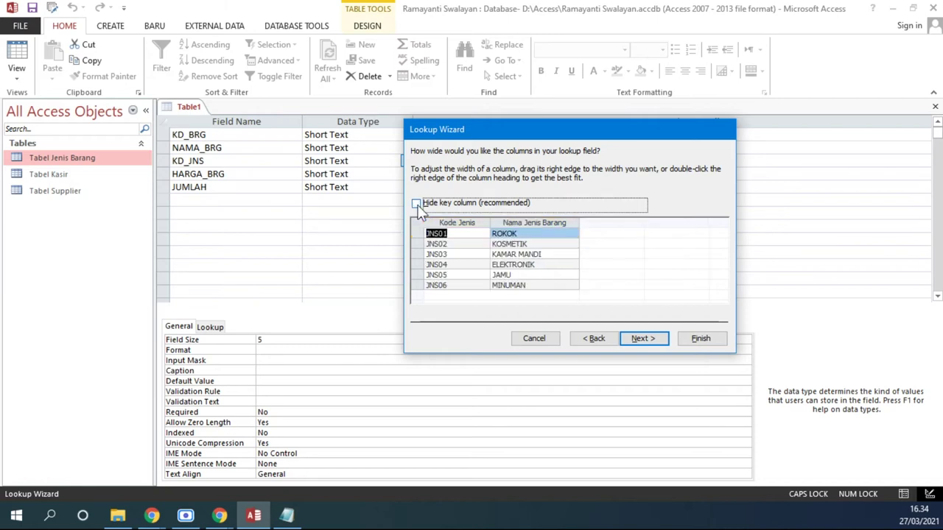
drag(487, 222, 483, 223)
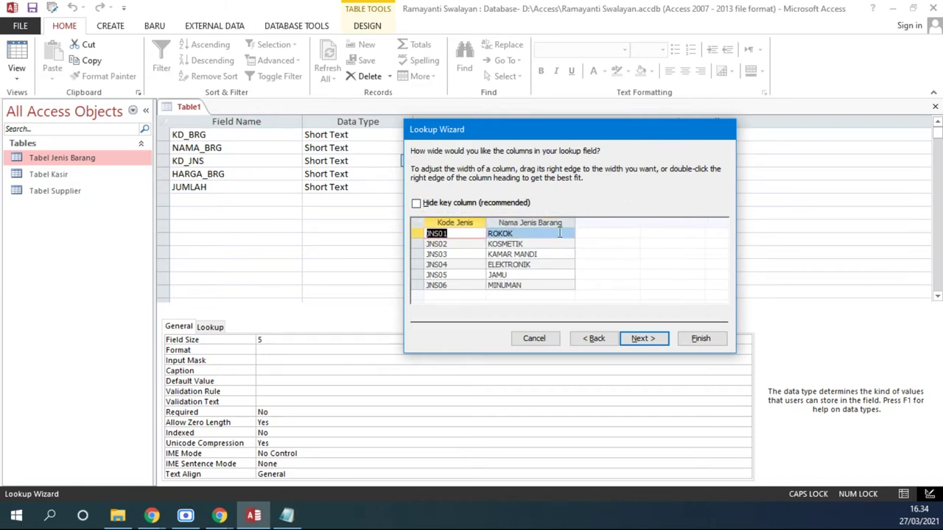
drag(579, 224, 589, 223)
- Examine the Kode Jenis and Nama Jenis Barang columns of the lookup preview by selecting each in turn
click(458, 223)
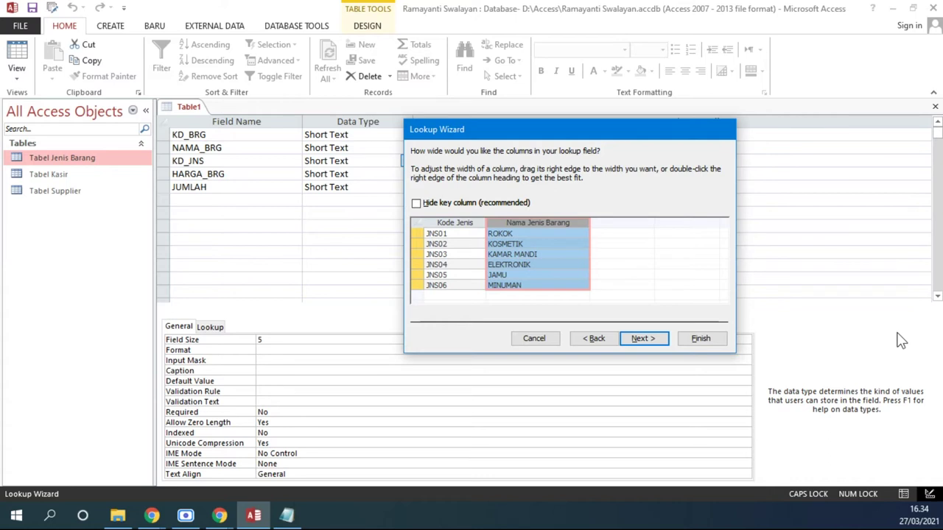
click(454, 223)
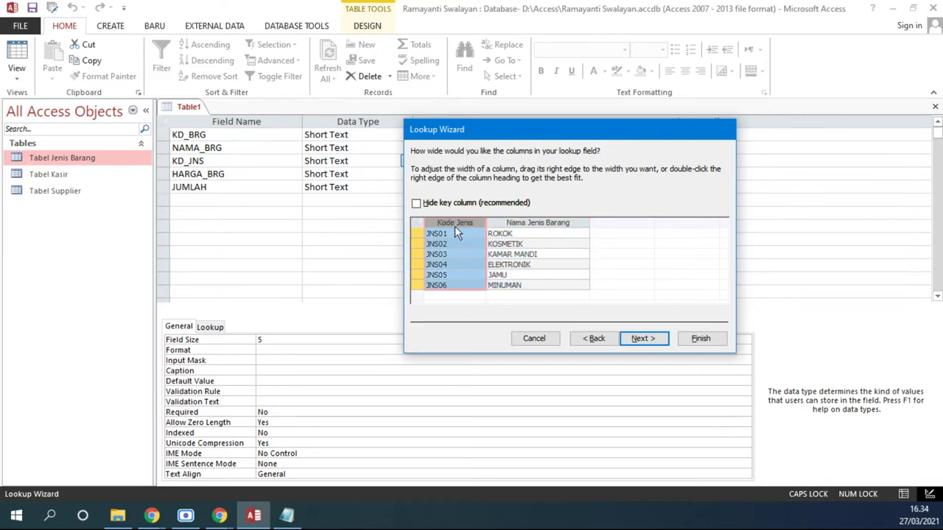
click(519, 222)
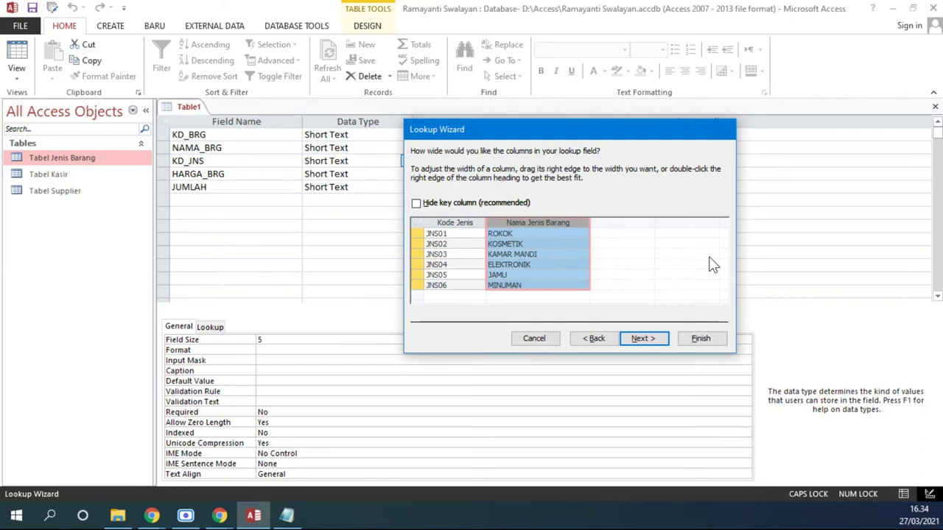
click(452, 222)
click(534, 222)
- Try collapsing the Nama Jenis Barang column, widen it back and examine the KOSMETIK and JNS06 rows
double_click(483, 223)
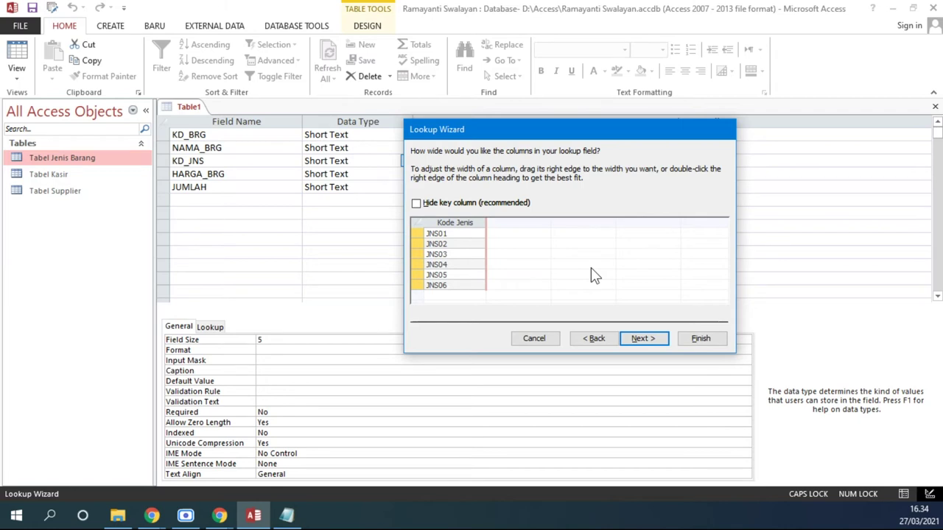
drag(490, 220, 572, 220)
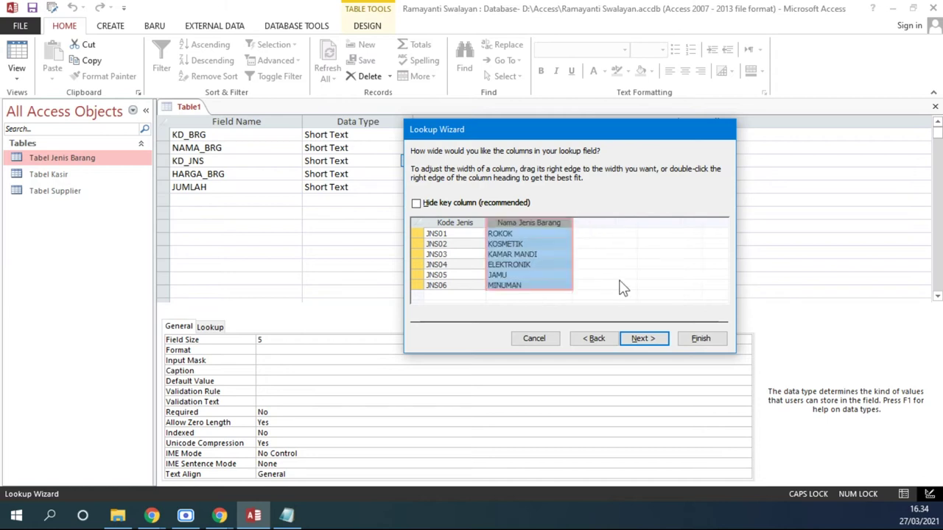
click(537, 245)
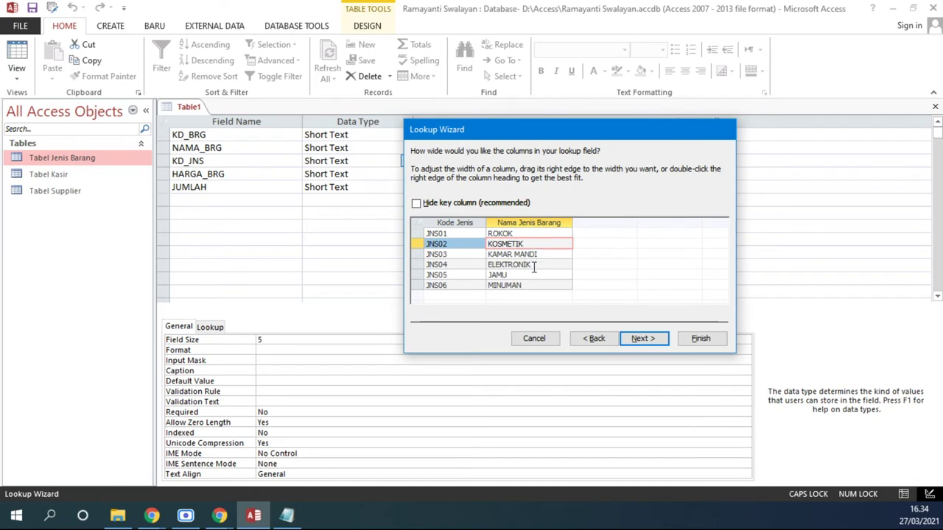
click(442, 285)
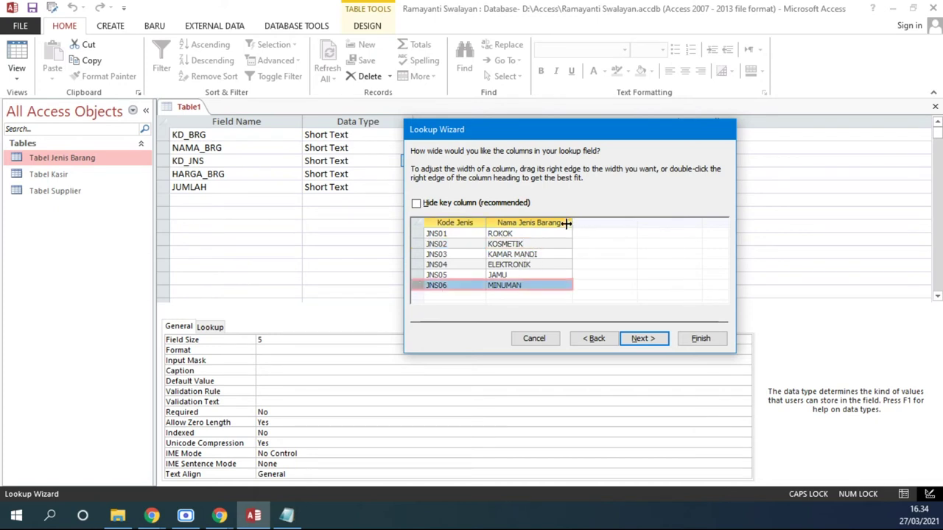
- Preview the lookup with only Kode Jenis, restore the Nama Jenis Barang column, and toggle hiding of the key column on and off
drag(488, 222, 632, 313)
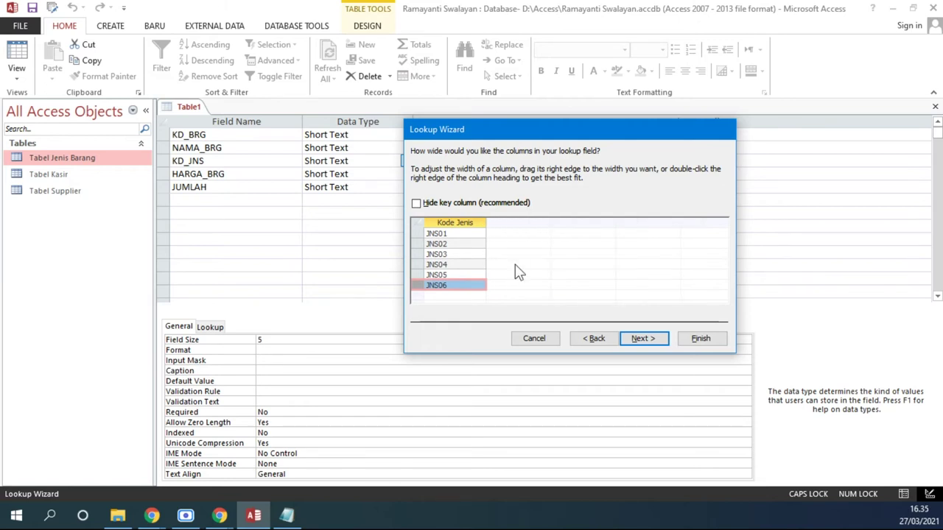
click(467, 222)
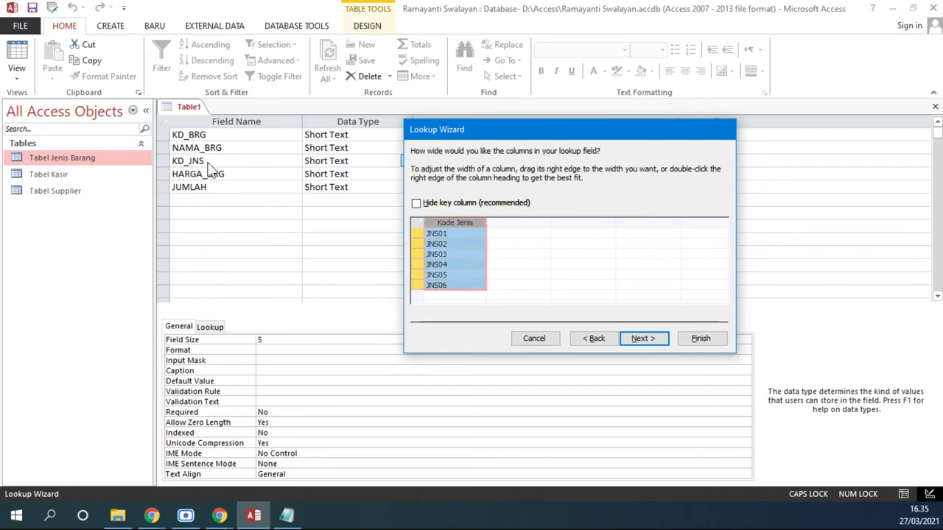
drag(487, 223, 587, 222)
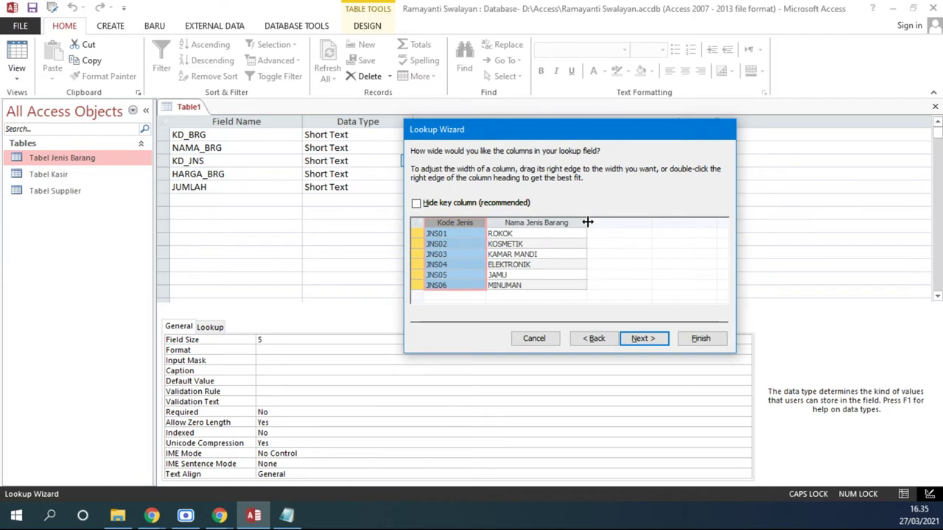
click(416, 203)
click(416, 204)
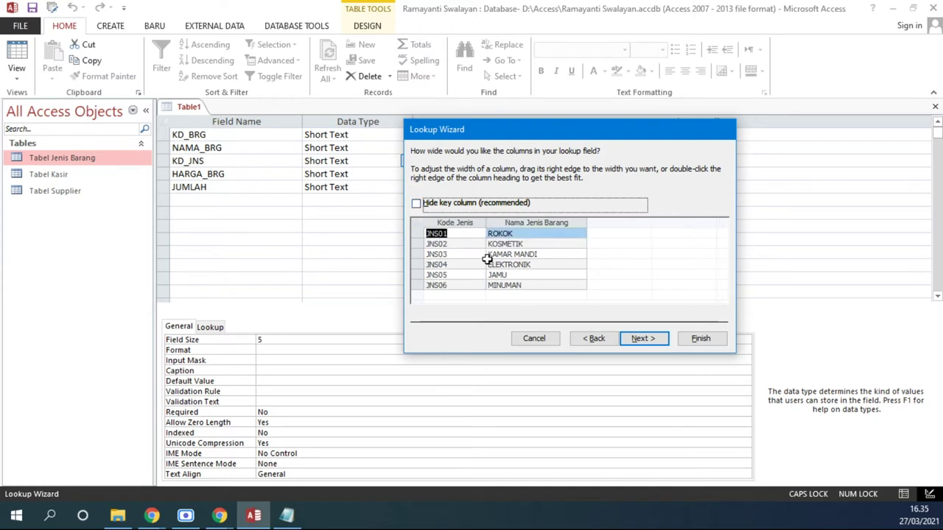
- Examine the Kode Jenis column in the lookup preview and compare the preview with the key column hidden and shown
click(455, 223)
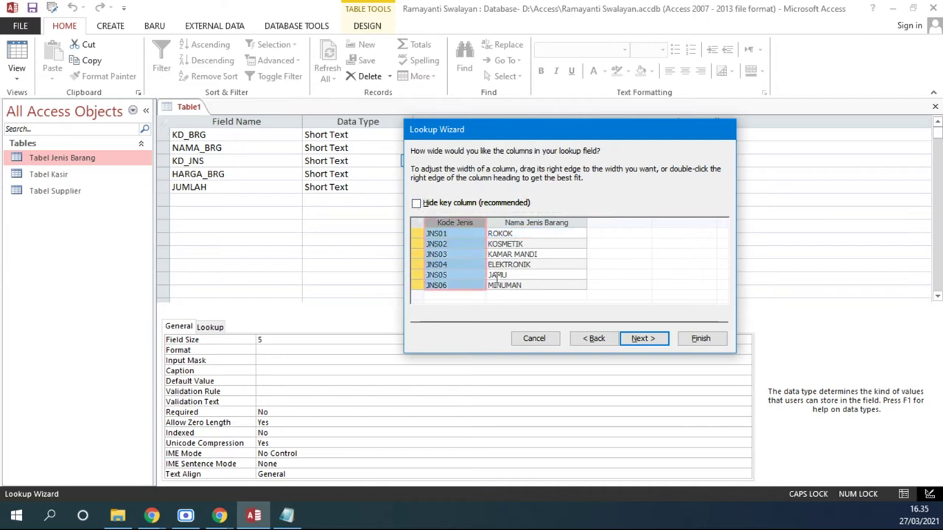
click(417, 204)
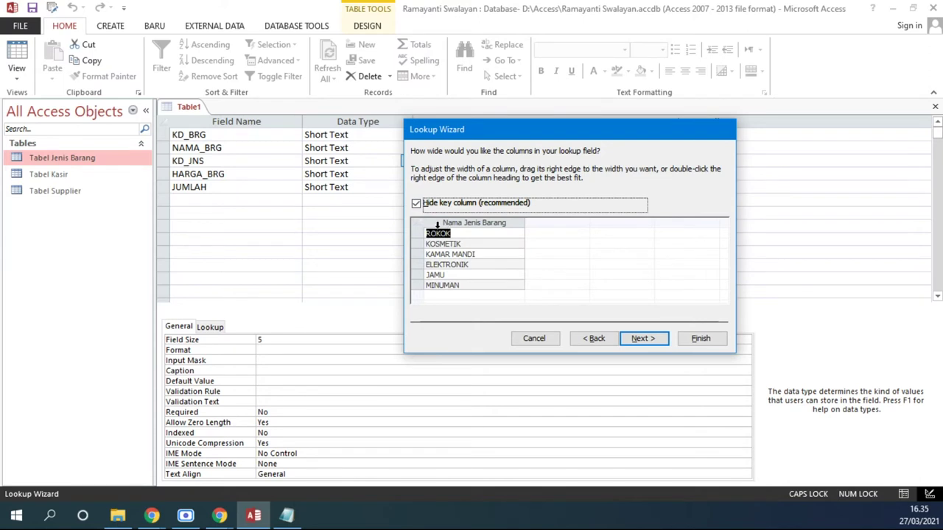
click(416, 203)
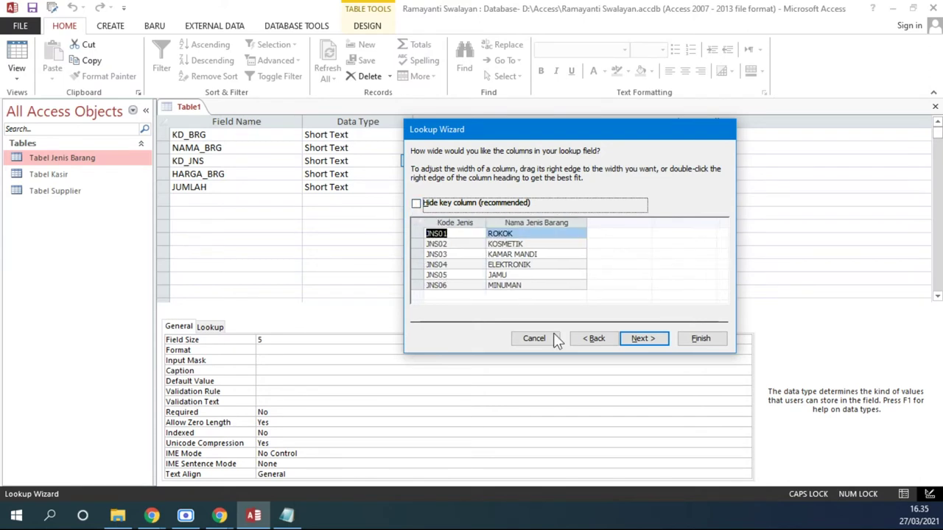
- Fit the Kode Jenis column's width, keep KD_JNS as the lookup field label, and finish the Lookup Wizard
double_click(482, 224)
click(641, 338)
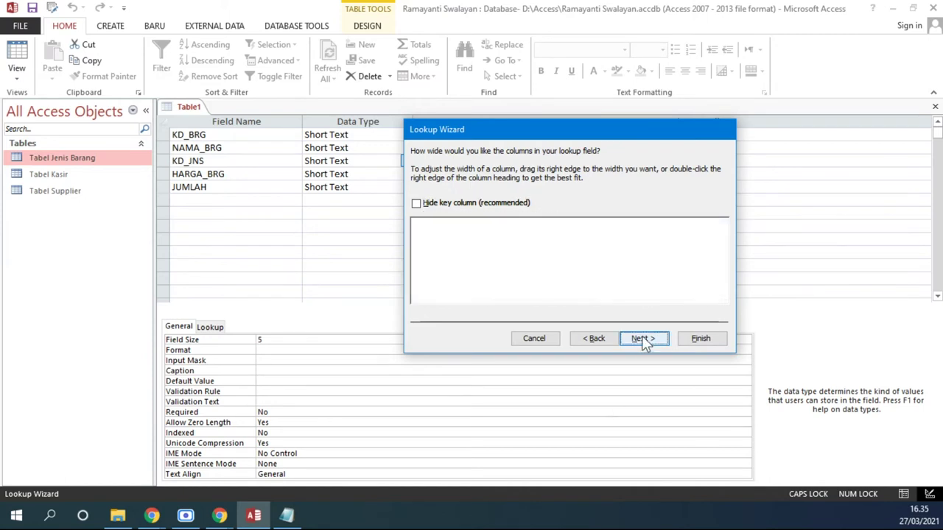
click(643, 338)
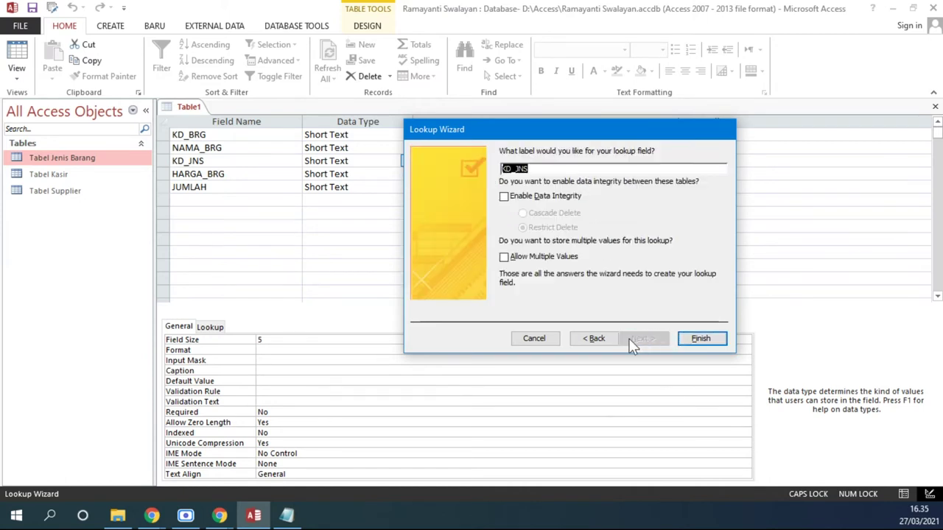
click(701, 338)
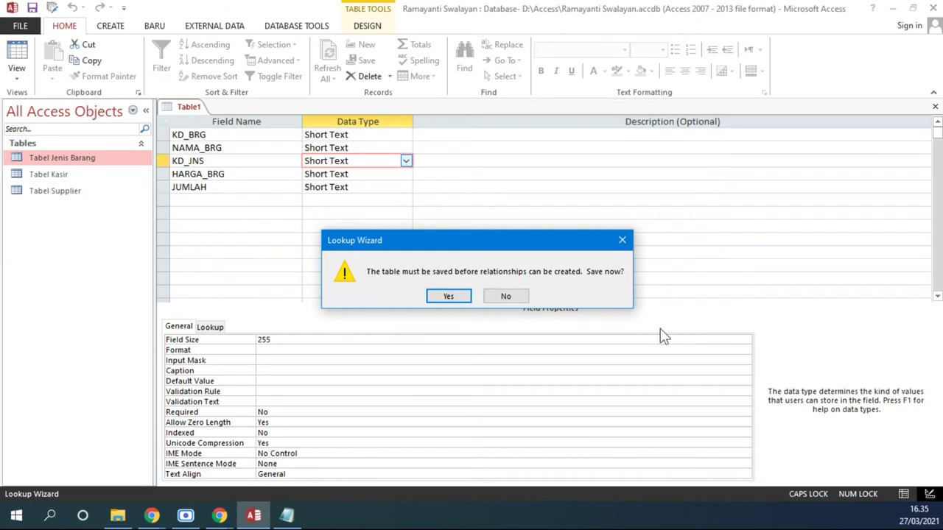
drag(491, 242, 429, 240)
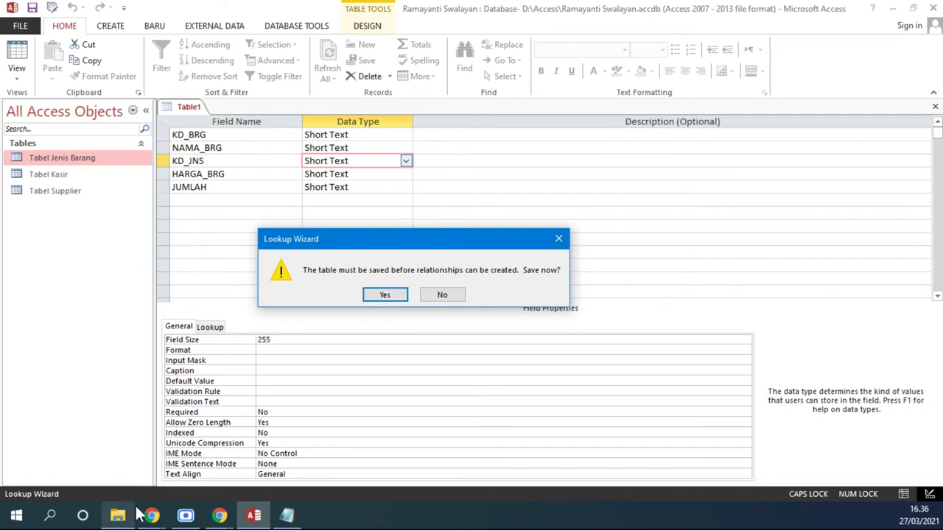
- Switch to the Latihan Bab I PDF in Chrome, examine the relationship diagram in exercise 7, and return to Access
mouse_move(219, 514)
click(187, 450)
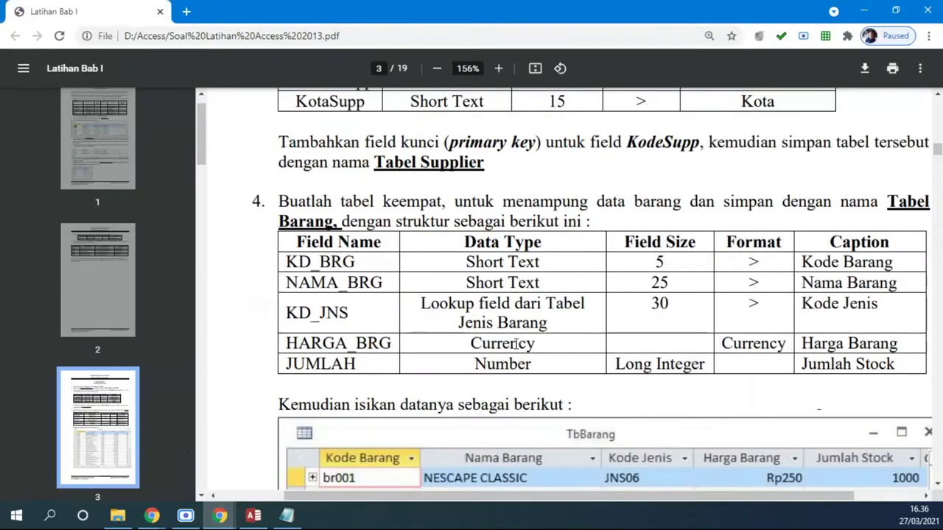
scroll(520, 343, down, 10)
scroll(519, 342, down, 20)
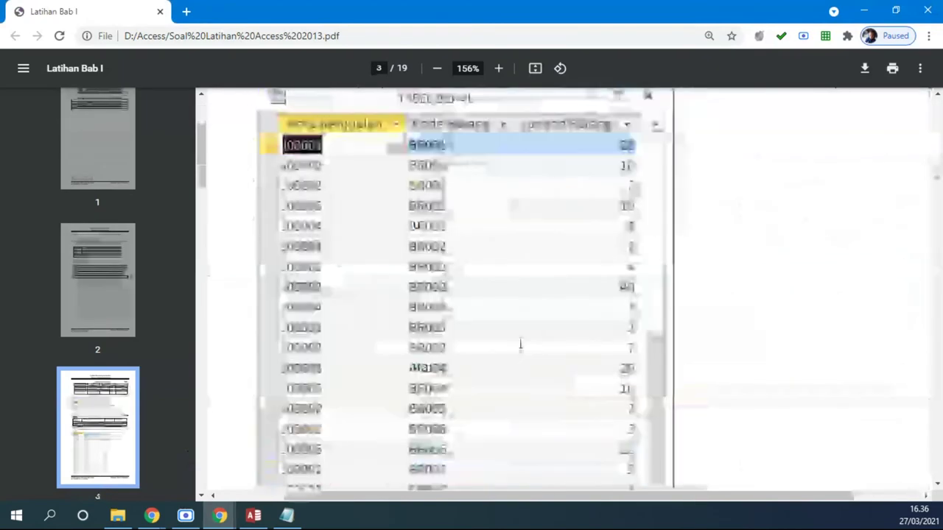
scroll(520, 343, down, 2)
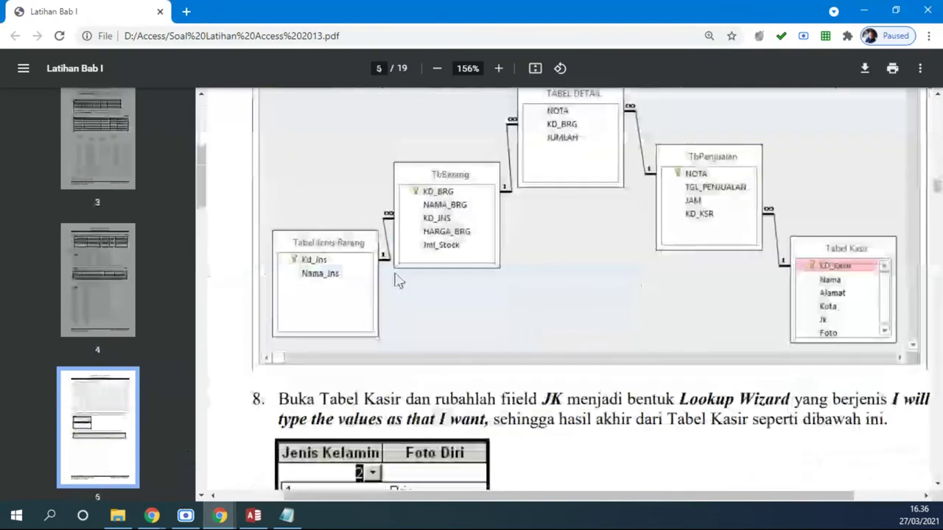
scroll(406, 361, up, 2)
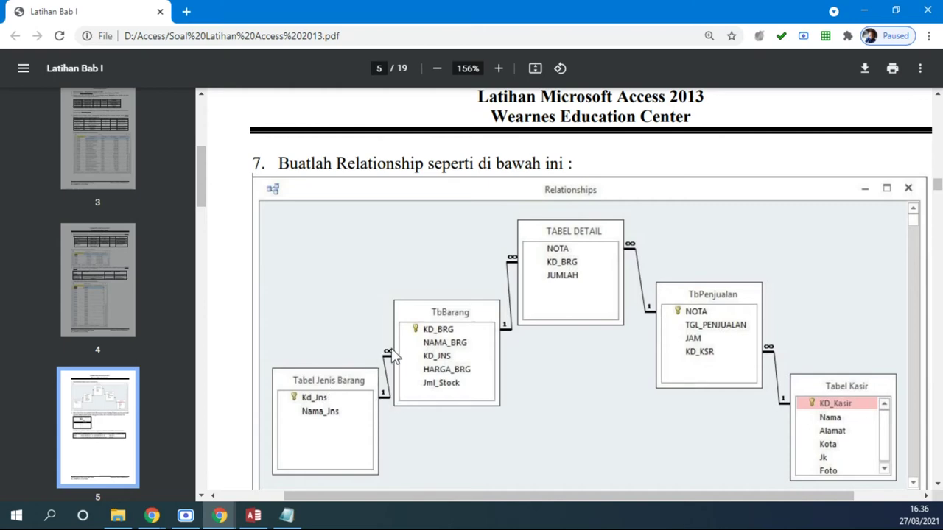
key(alt+Tab)
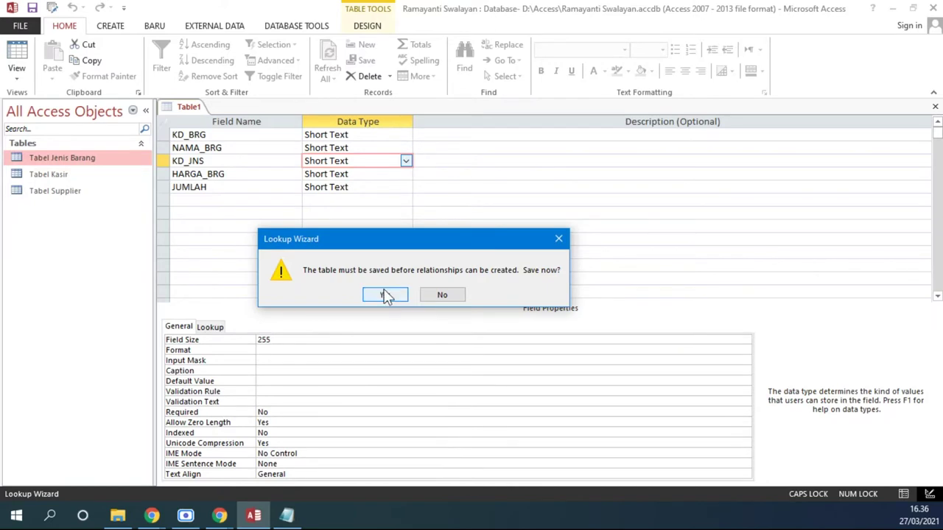
- Agree to save the table and check its required name in exercise 4 of the Latihan Bab I PDF in Chrome
click(385, 294)
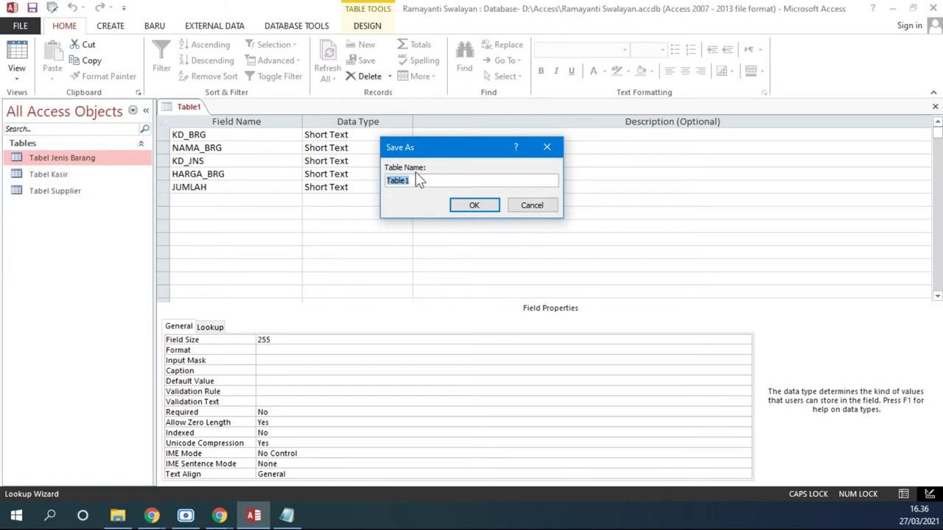
click(219, 515)
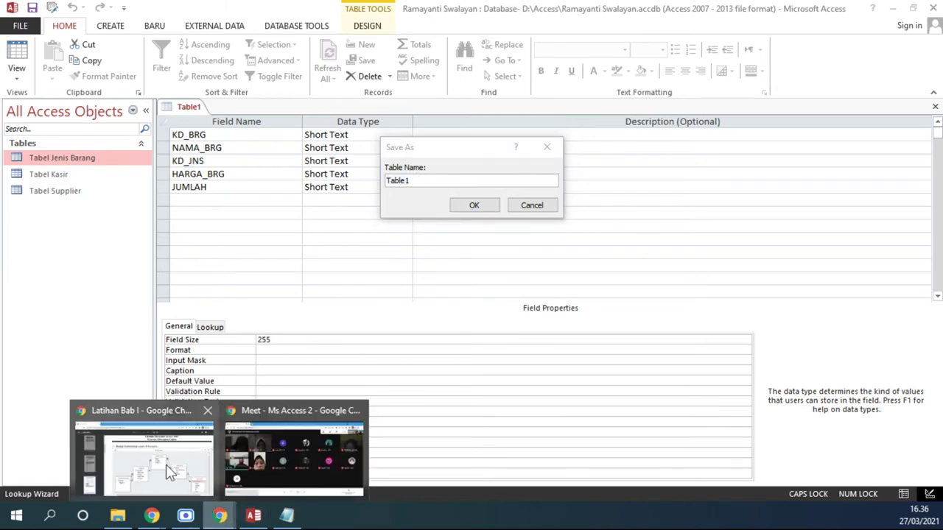
click(168, 471)
scroll(435, 335, up, 15)
scroll(434, 335, up, 12)
scroll(434, 335, down, 5)
scroll(434, 335, up, 4)
scroll(433, 333, down, 7)
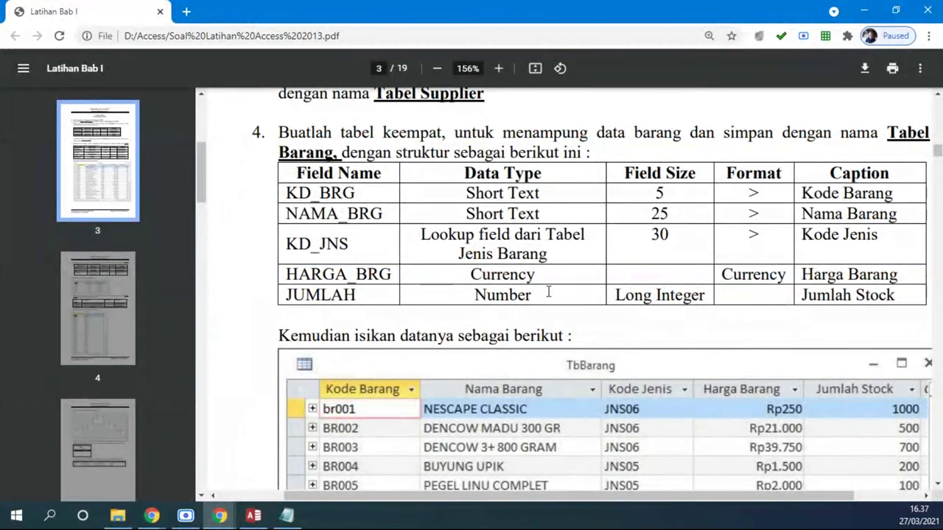
scroll(547, 292, down, 3)
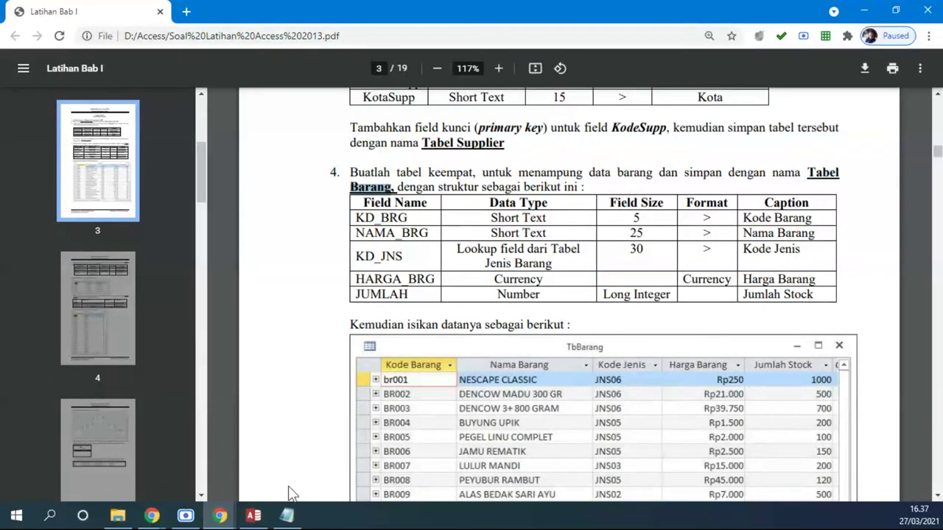
- Return to Access and save the table as Tabel Barang
click(253, 515)
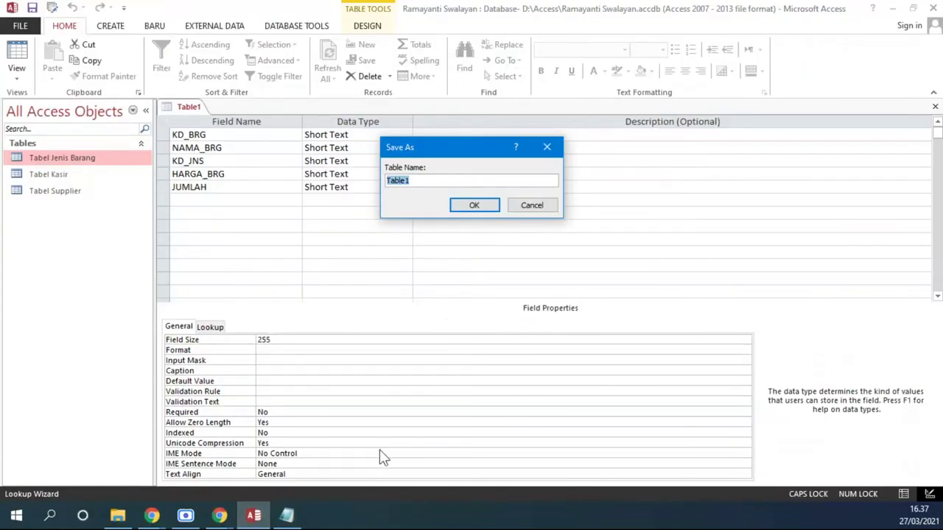
key(Caps_Lock)
text(Tabel Barang)
key(Return)
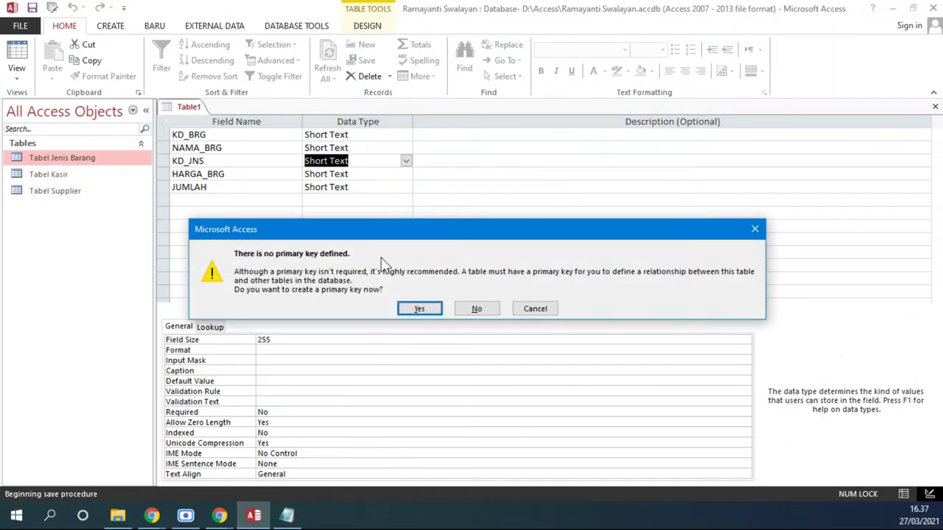
- Move the primary key prompt clear of the field list and check TbBarang's key field in the PDF's relationship diagram in Chrome
drag(401, 234, 397, 206)
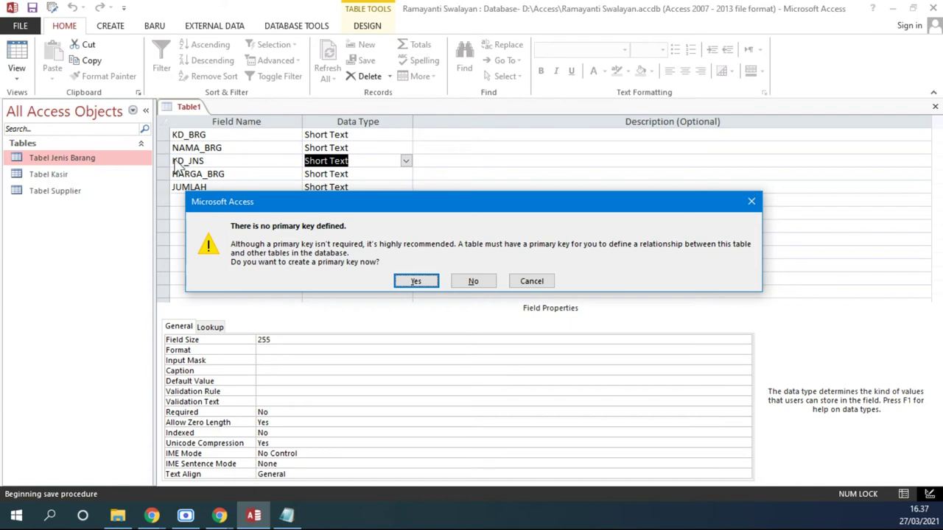
drag(372, 210, 323, 187)
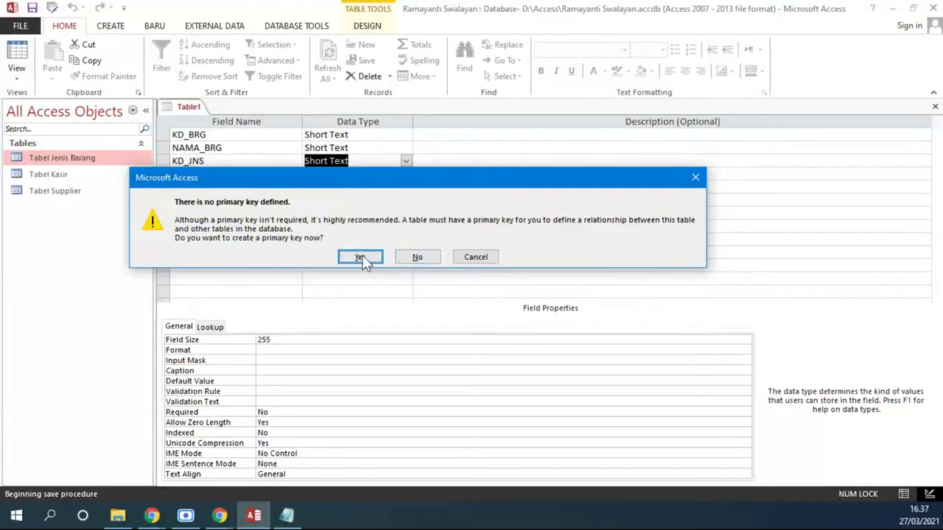
drag(369, 184, 453, 276)
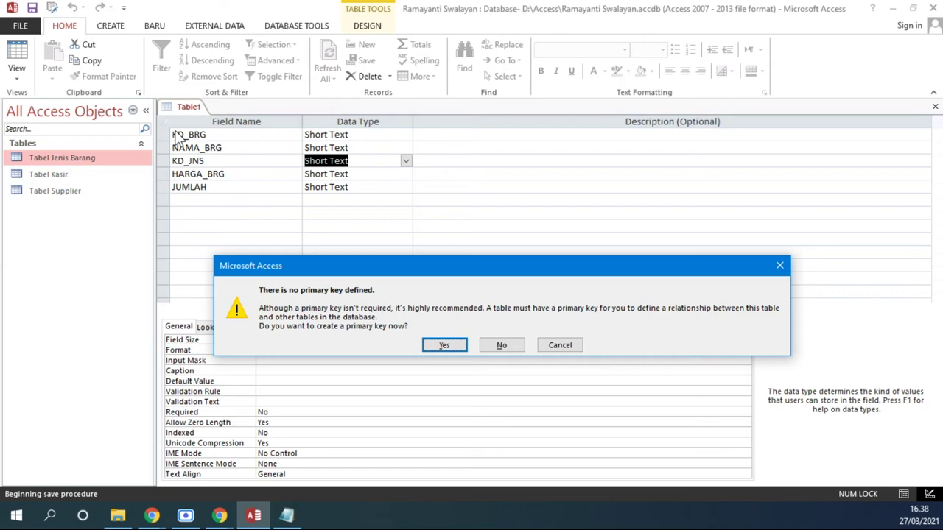
mouse_move(220, 515)
click(140, 457)
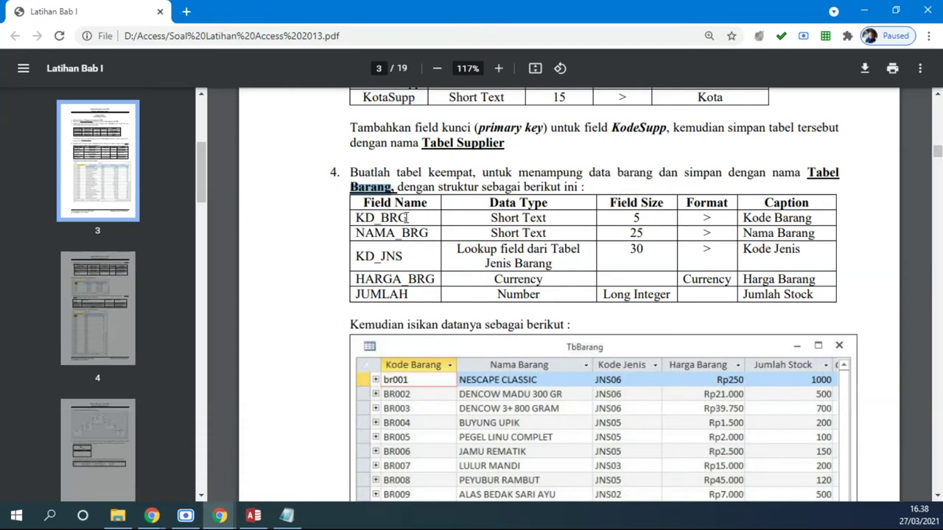
scroll(633, 251, down, 20)
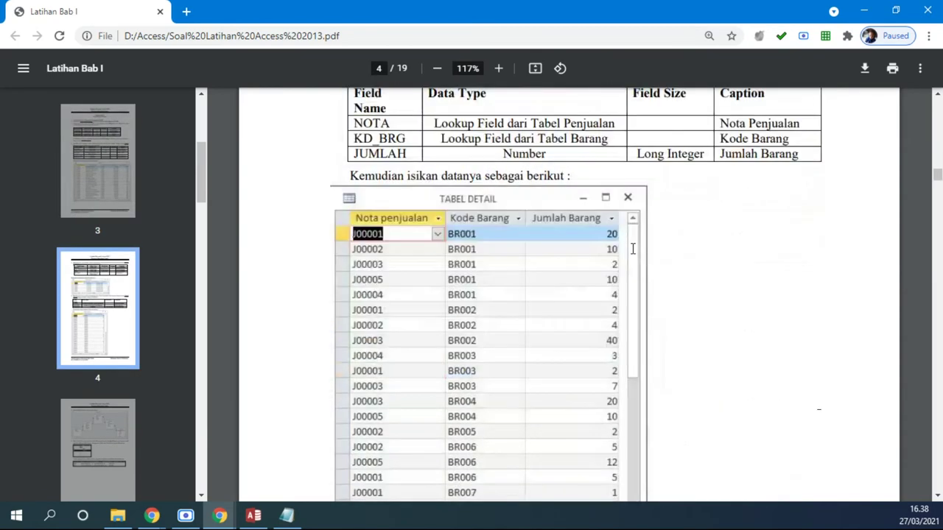
scroll(614, 267, down, 2)
scroll(682, 280, up, 1)
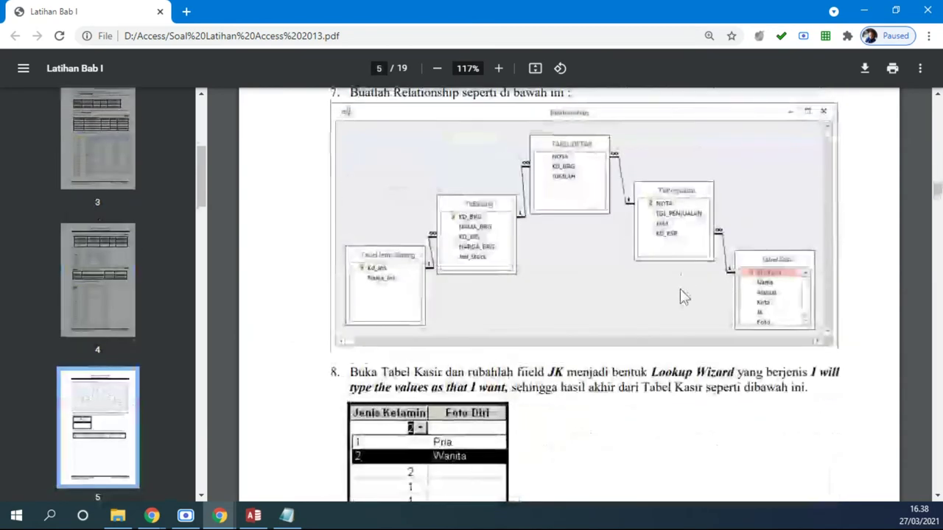
ctrl+scroll(684, 294, up, 2)
ctrl+scroll(368, 213, up, 1)
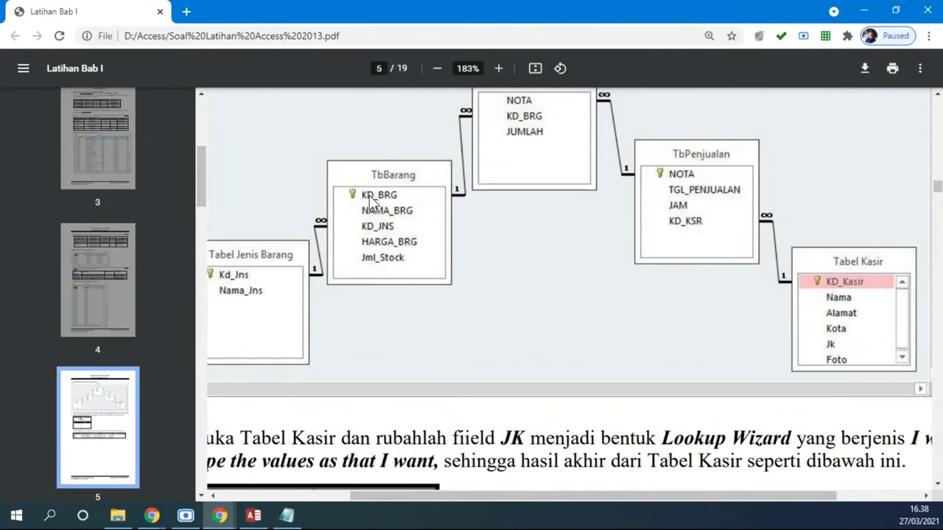
- Return to Access, decline the automatic primary key, and set KD_BRG as the primary key of Tabel Barang
click(255, 517)
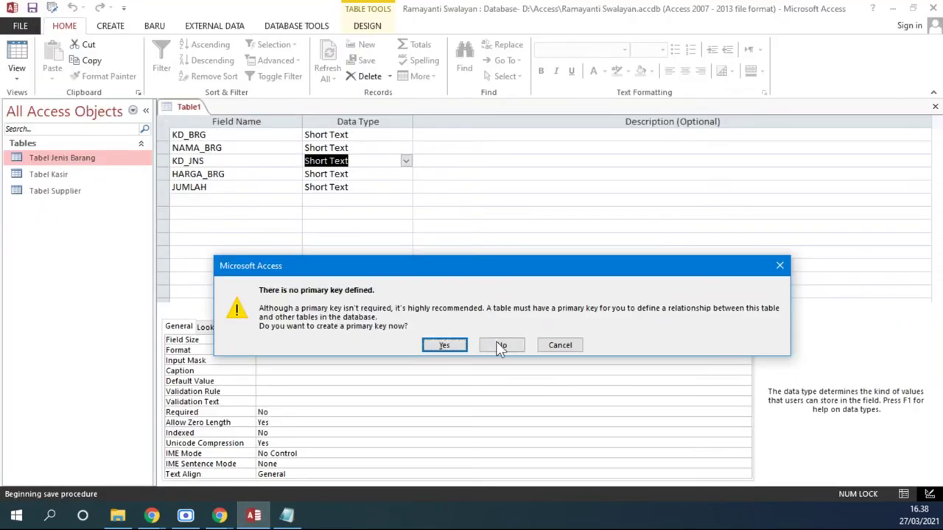
click(500, 345)
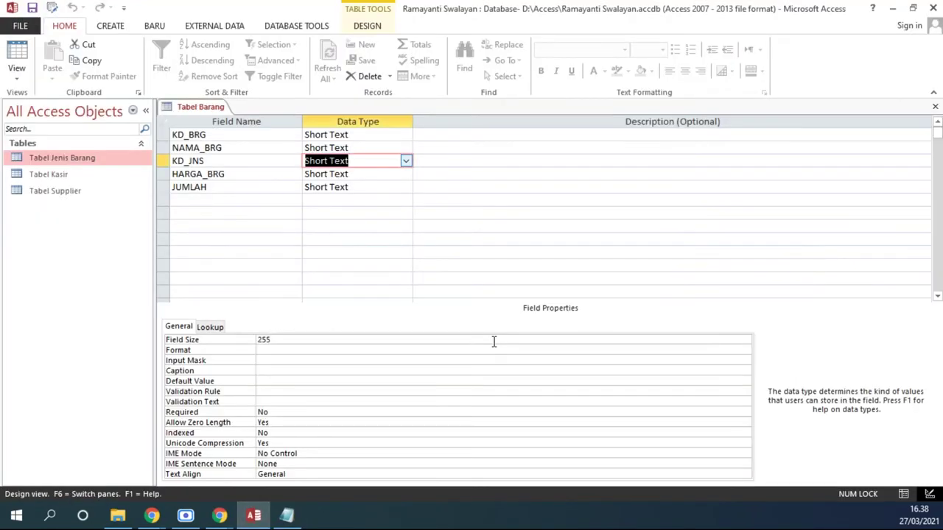
click(213, 137)
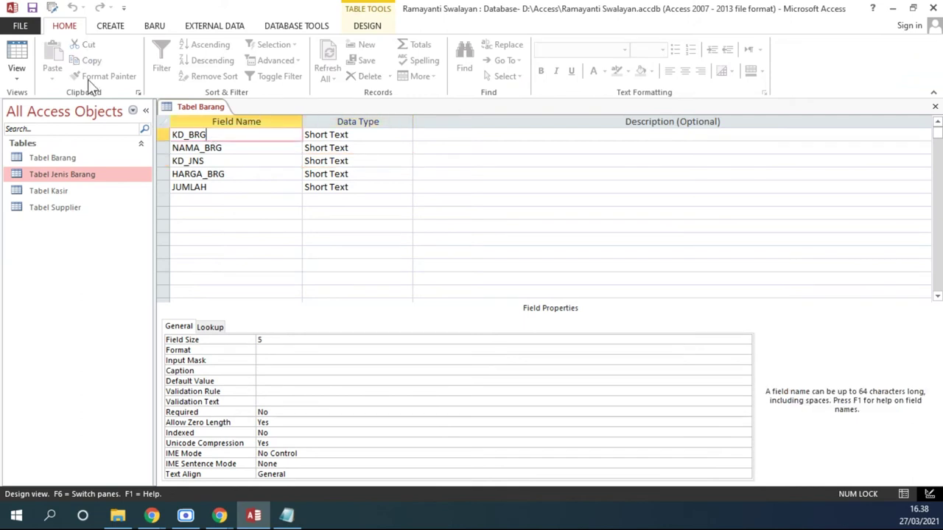
right_click(214, 135)
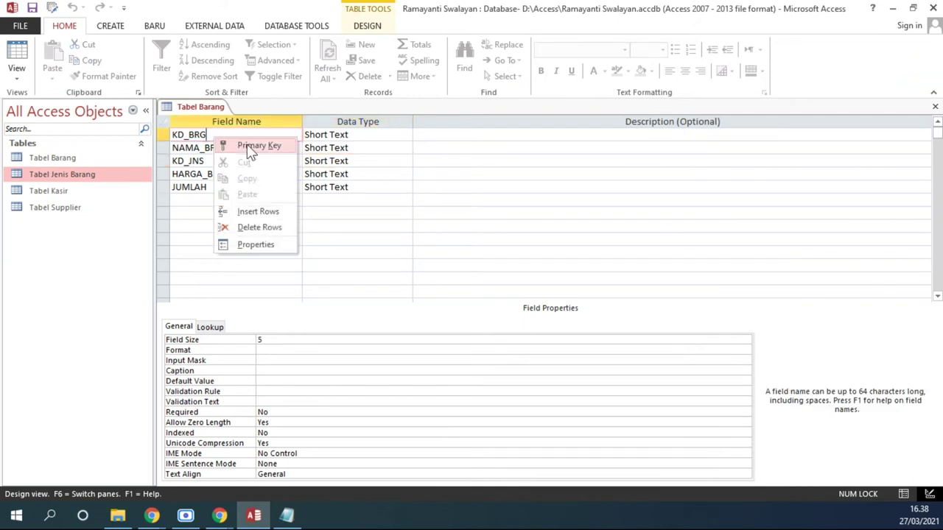
click(241, 146)
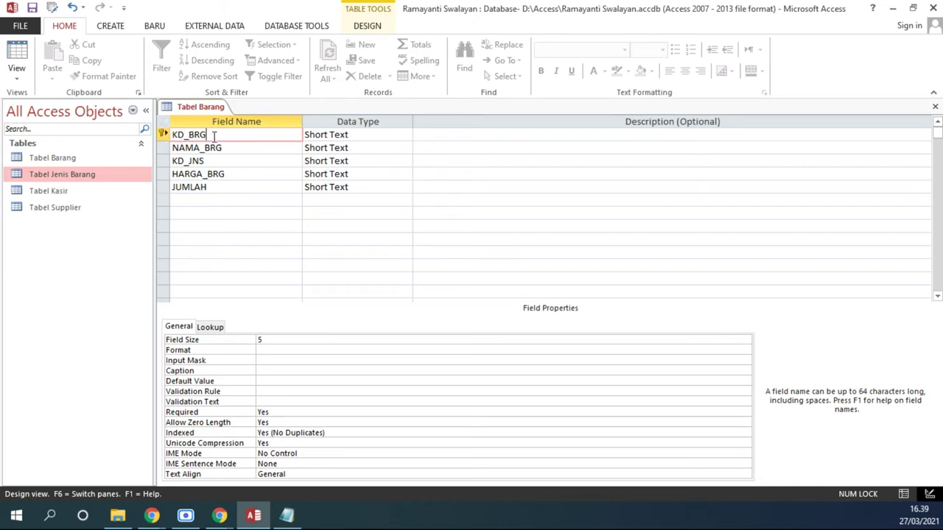
- Inspect the KD_JNS data type, review Tabel Barang's field specifications in exercise 4 of the PDF in Chrome, and return to Access
click(364, 161)
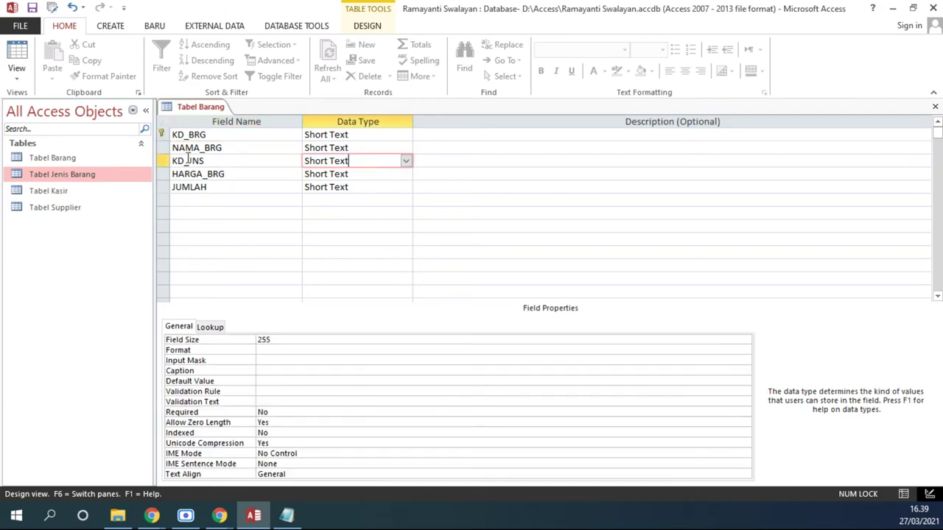
click(219, 516)
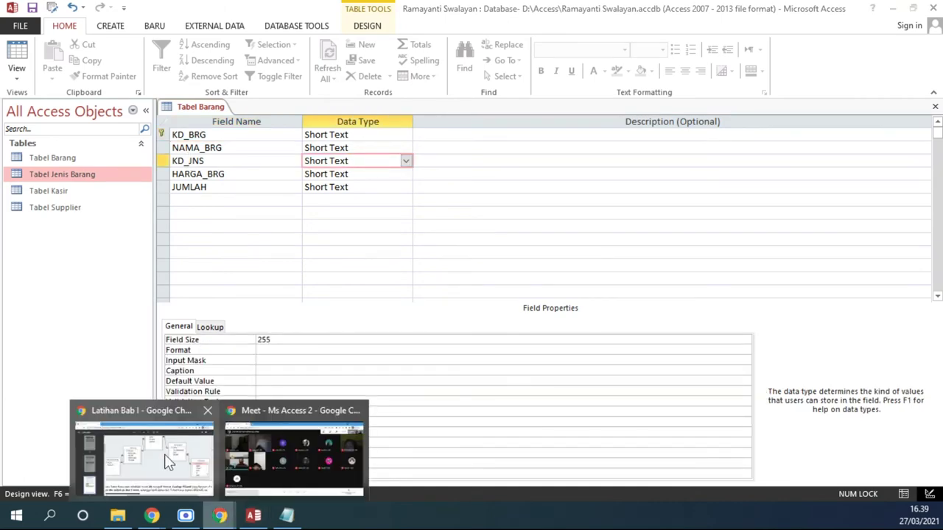
click(167, 462)
scroll(401, 288, down, 10)
scroll(420, 278, up, 4)
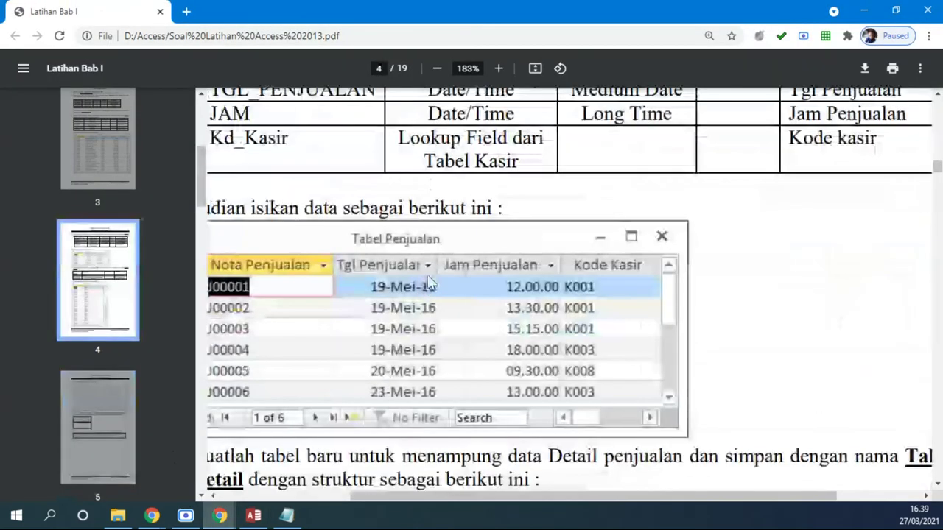
scroll(431, 279, up, 2)
ctrl+scroll(432, 273, down, 3)
scroll(439, 273, up, 4)
scroll(439, 273, up, 10)
scroll(383, 287, down, 2)
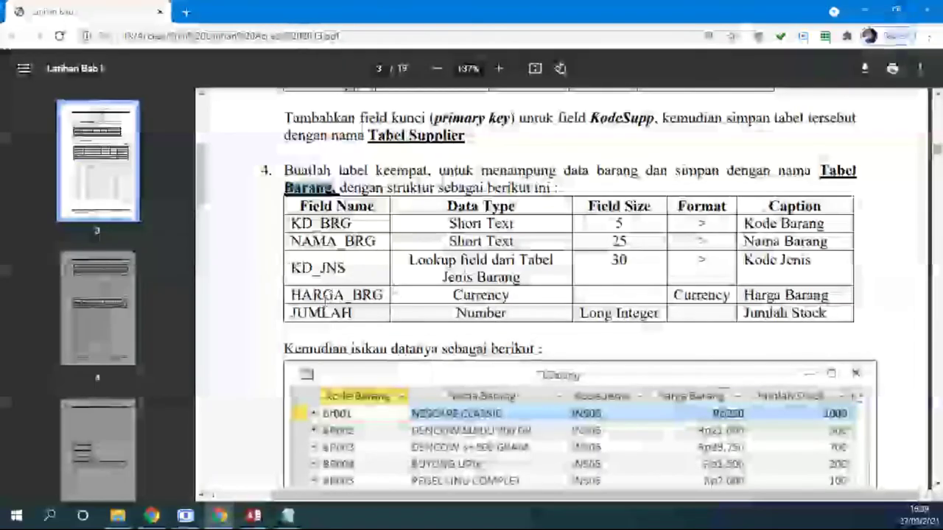
click(254, 516)
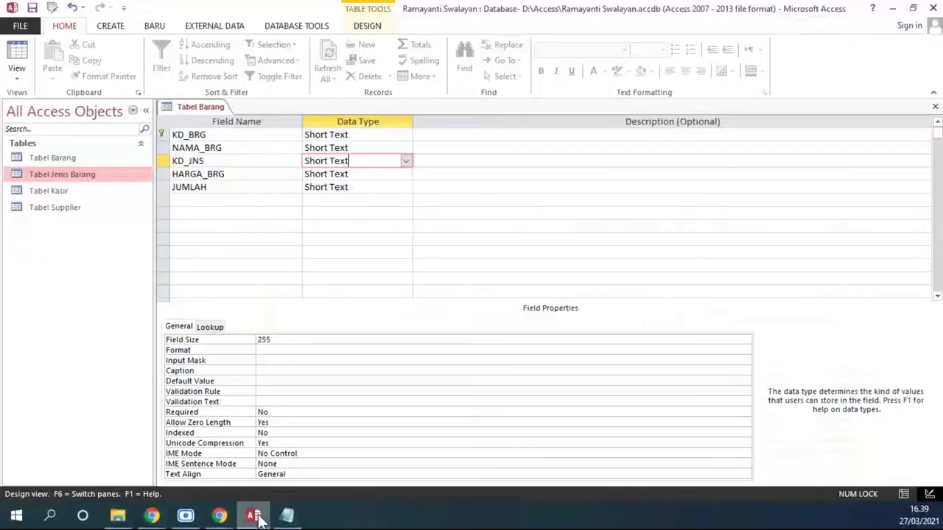
- Set the data type of HARGA_BRG in Tabel Barang to Currency
click(380, 174)
click(406, 174)
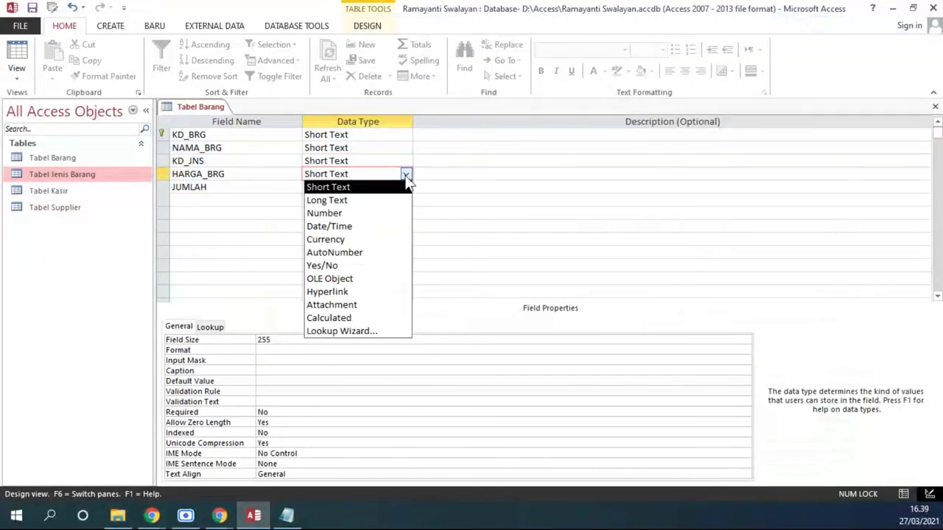
click(341, 239)
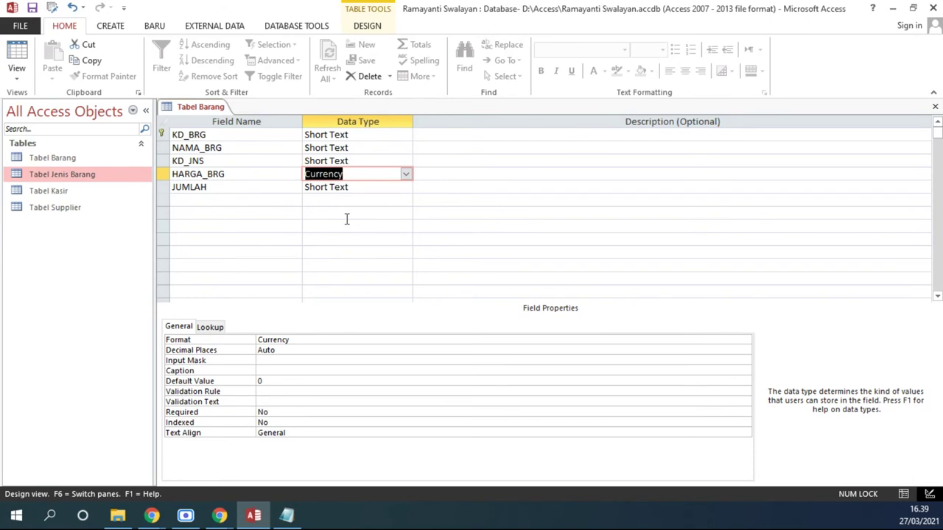
click(163, 174)
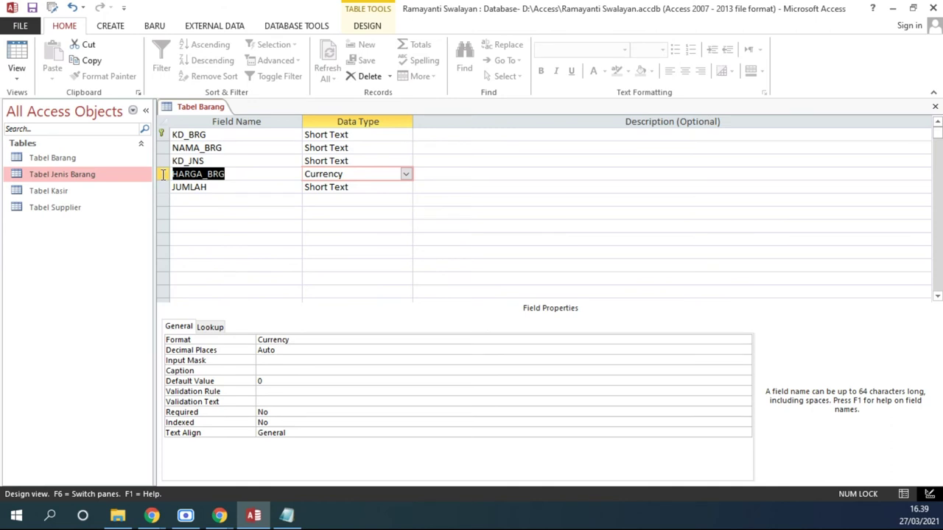
drag(345, 174, 307, 174)
click(406, 174)
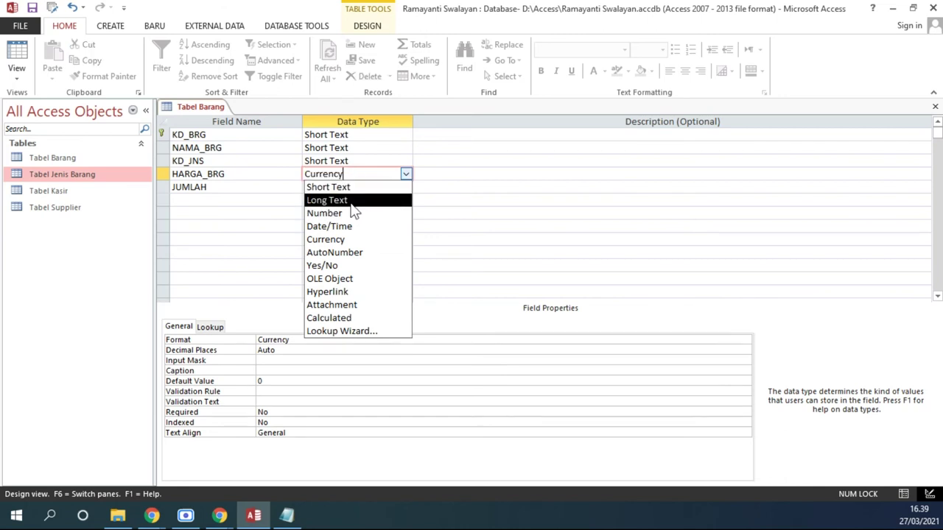
click(328, 243)
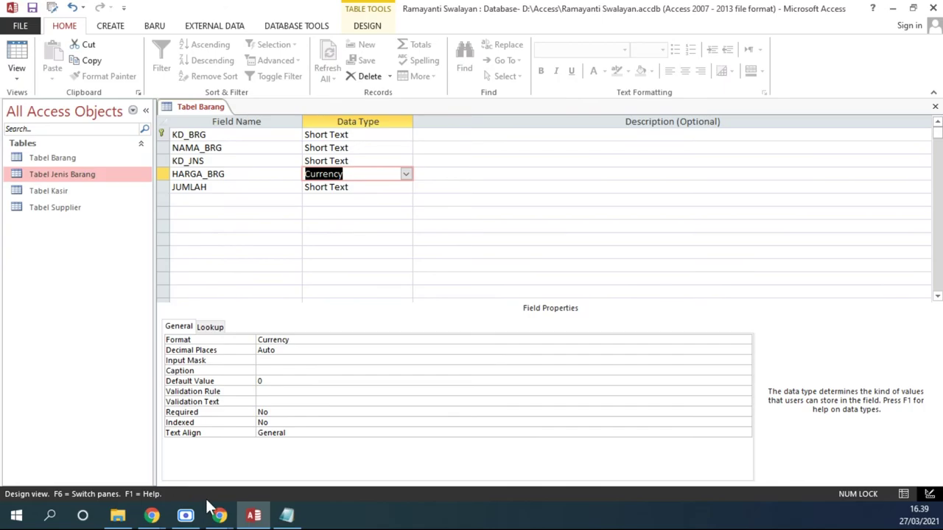
- Check JUMLAH's data type in the exercise PDF in Chrome, then return to Access and set JUMLAH to Number with Long Integer size
mouse_move(219, 515)
click(193, 479)
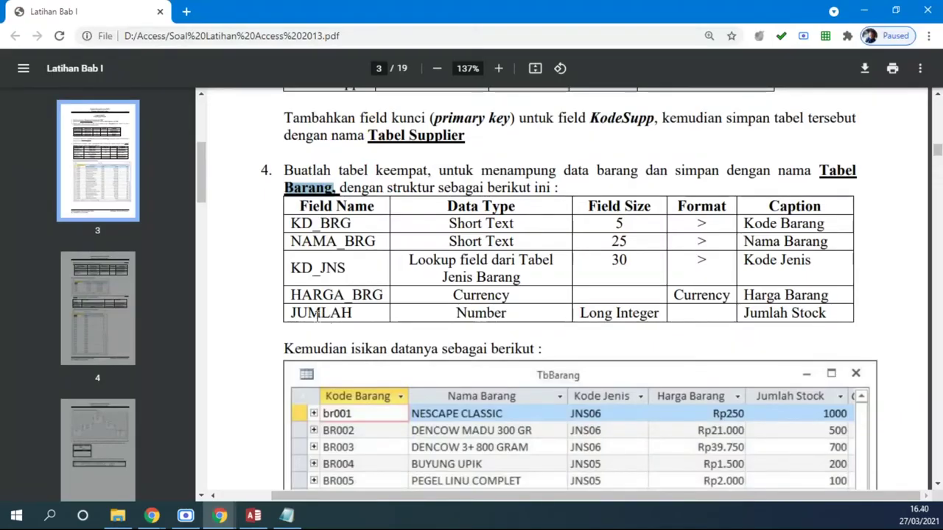
drag(458, 313, 516, 317)
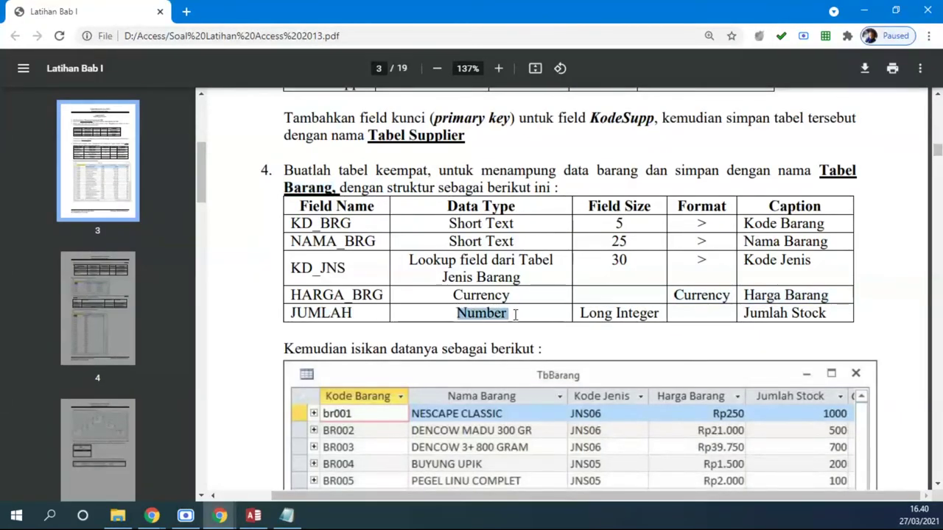
click(253, 516)
click(358, 187)
click(406, 187)
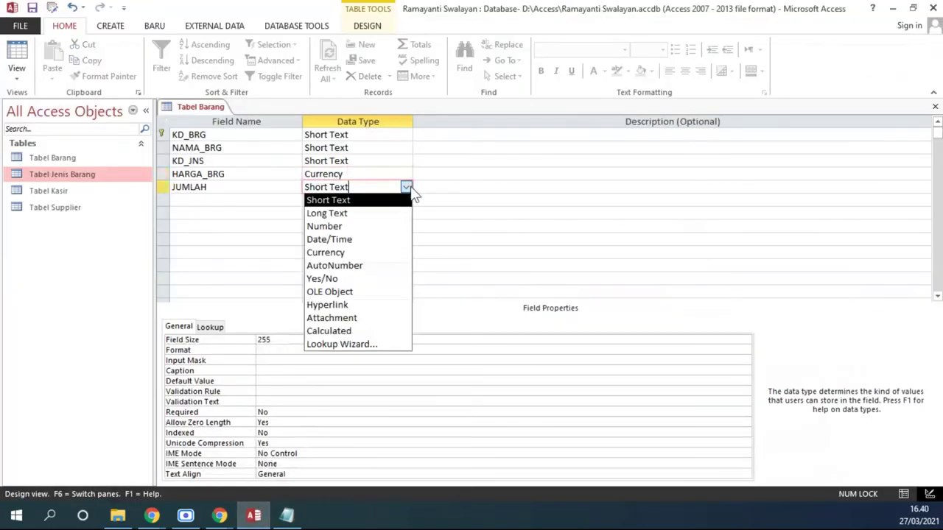
click(342, 226)
click(265, 341)
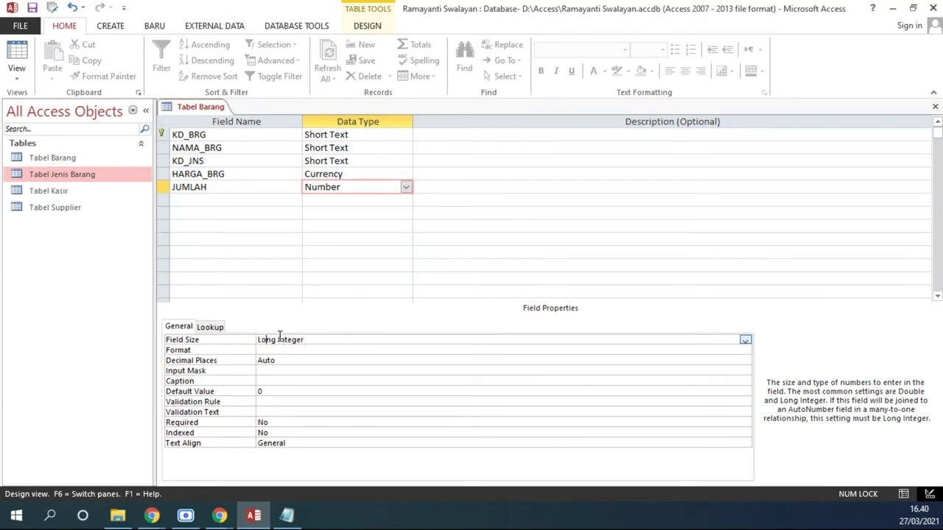
- Check the formats in the PDF in Chrome, return to Access, and set the format of KD_BRG, NAMA_BRG and KD_JNS to >
click(346, 135)
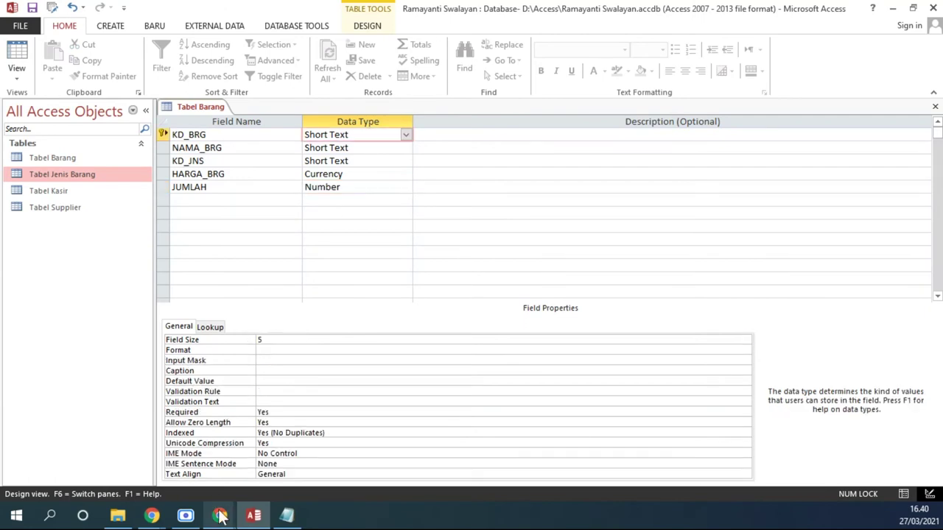
mouse_move(220, 515)
click(181, 464)
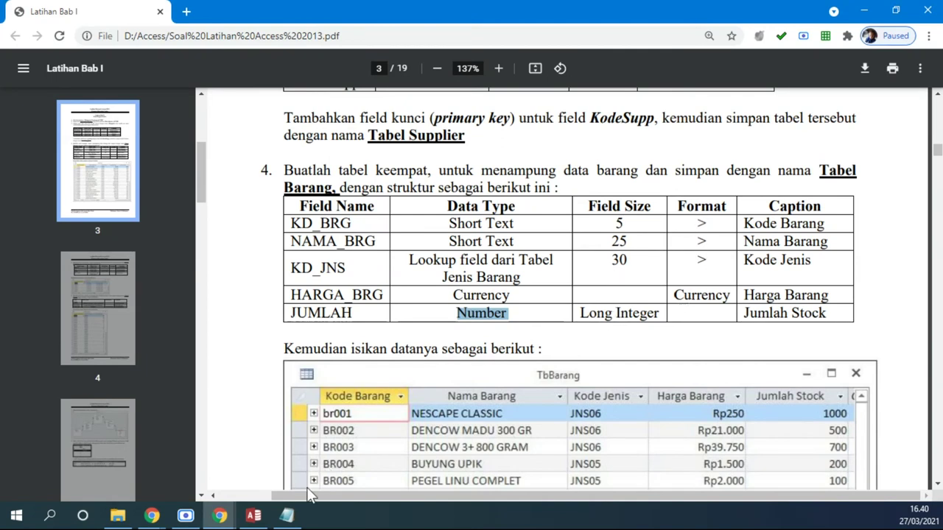
click(251, 519)
click(272, 349)
text(>)
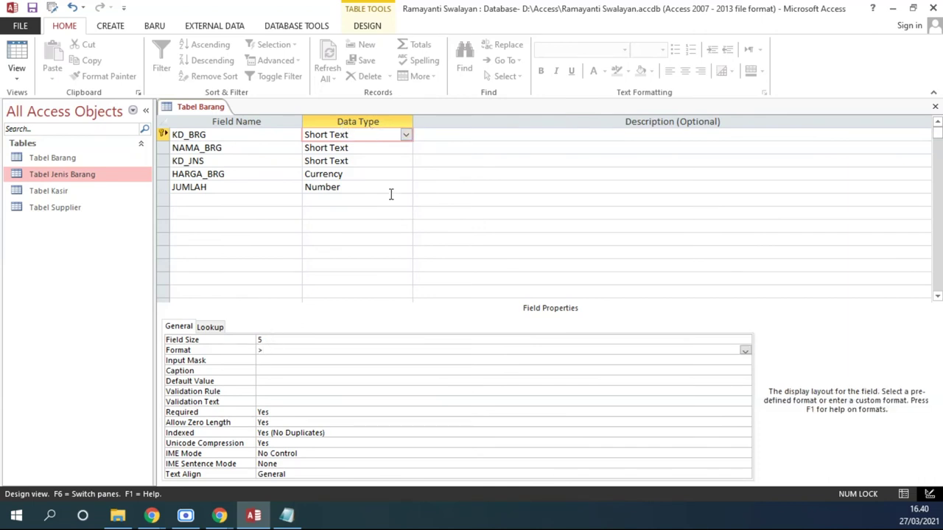
click(380, 143)
click(277, 352)
text(>)
click(361, 162)
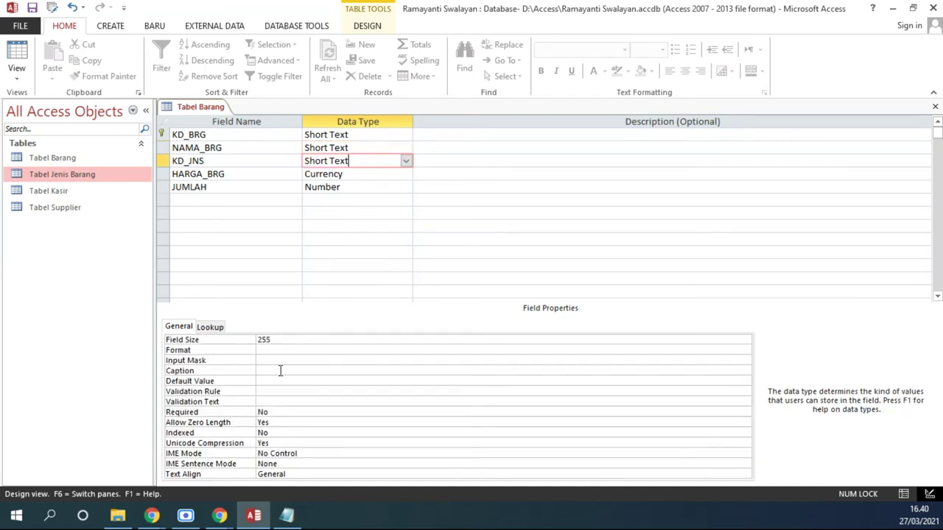
click(286, 350)
text(>)
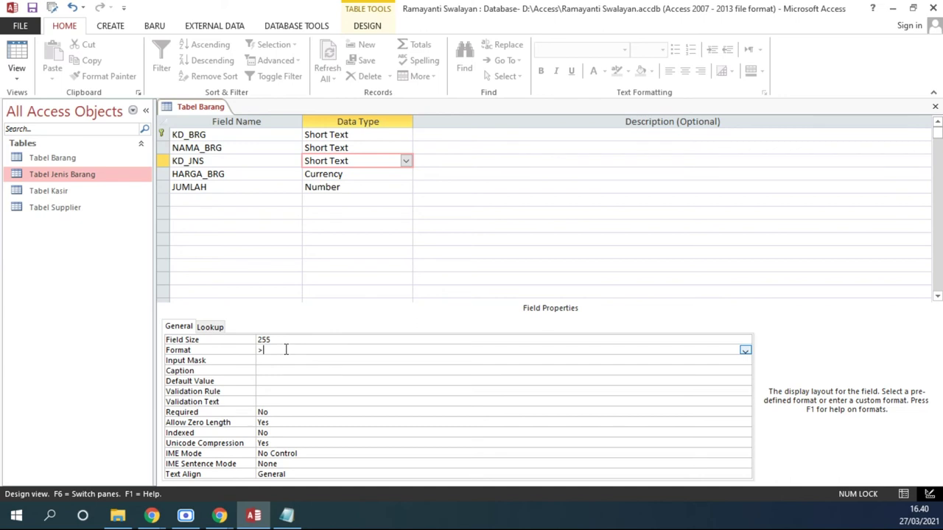
- Inspect the currency format options available for HARGA_BRG
click(358, 174)
drag(296, 340, 243, 335)
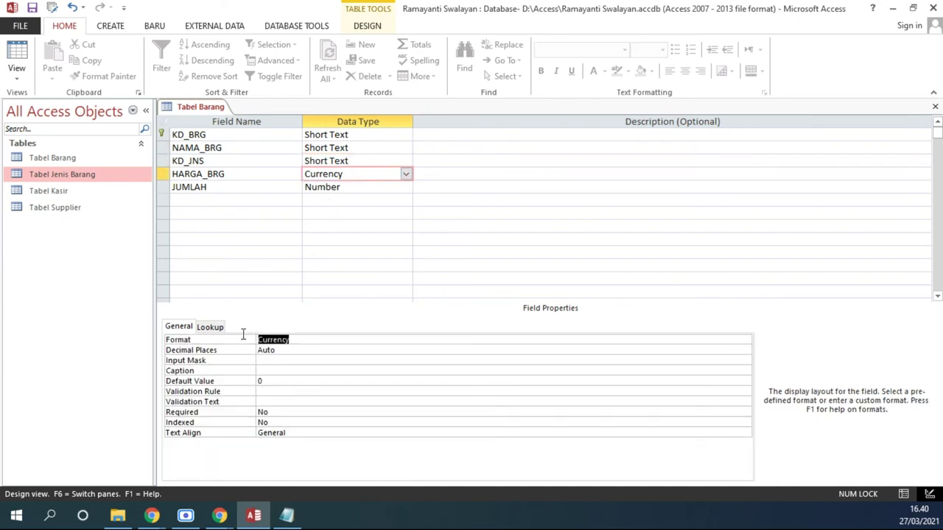
click(746, 340)
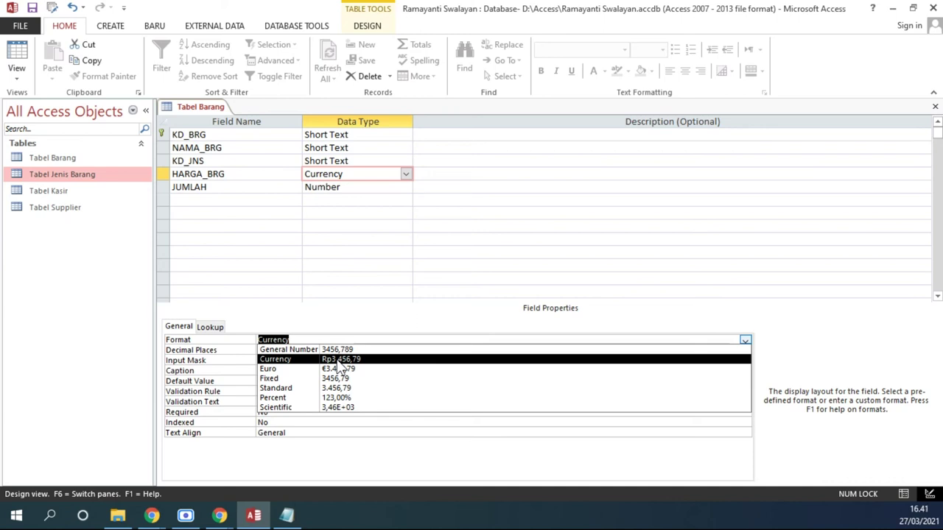
- Check the captions in the PDF in Chrome, return to Access, and caption KD_BRG as Kode Barang and NAMA_BRG as Nama Barang
click(220, 515)
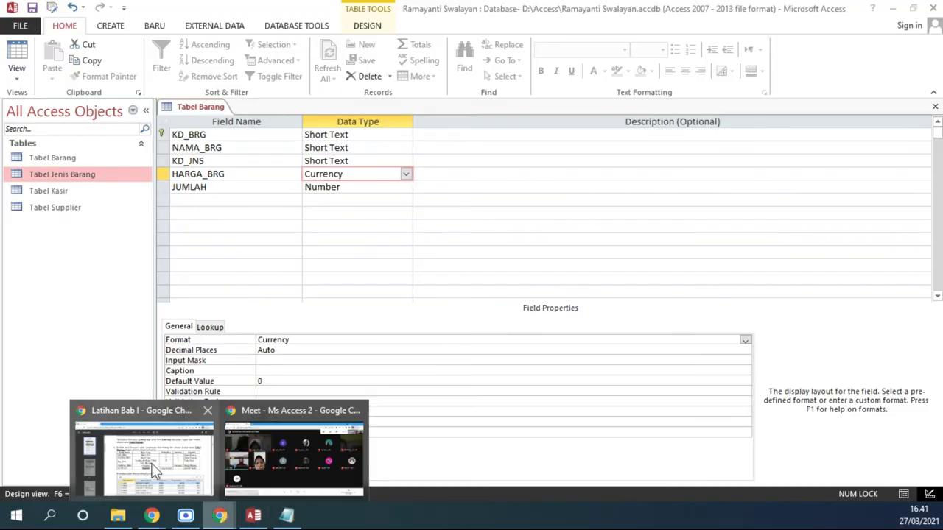
click(157, 470)
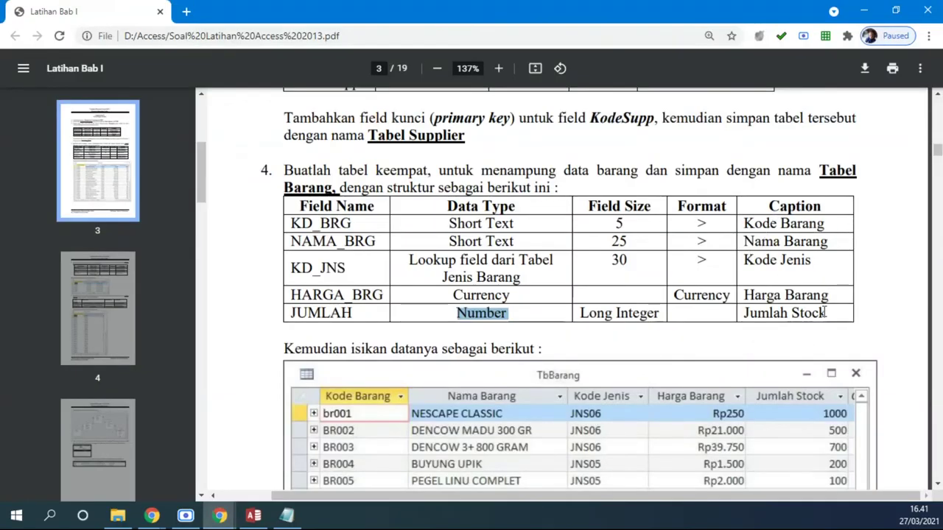
click(255, 518)
key(Up)
key(Up)
key(Up)
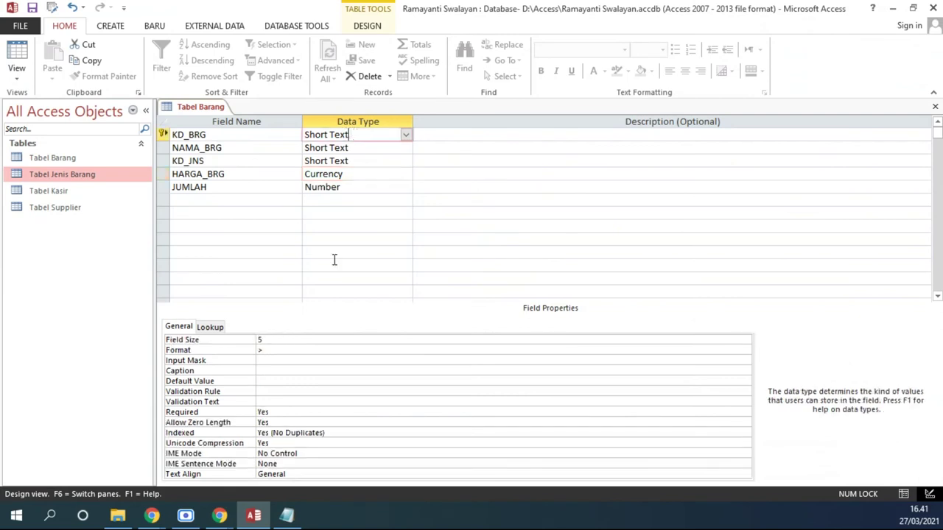
click(279, 371)
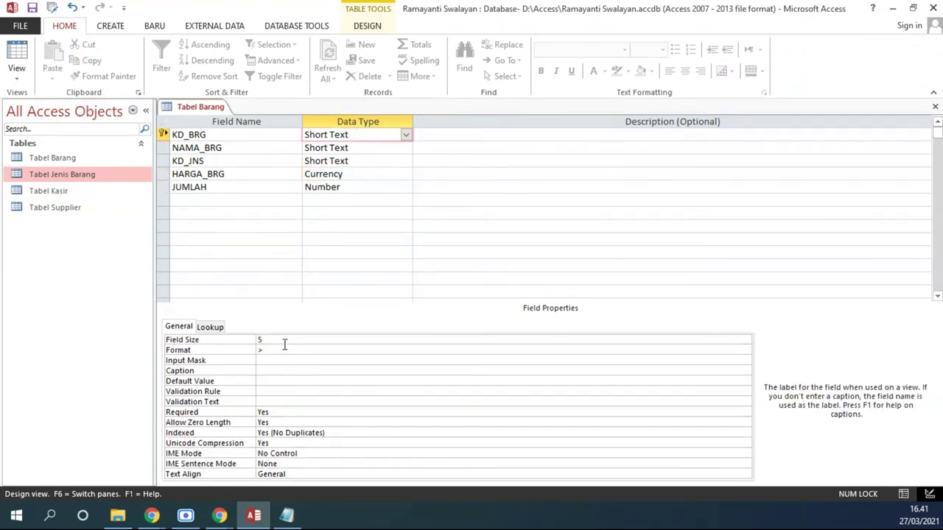
text(Kode Barang)
click(372, 149)
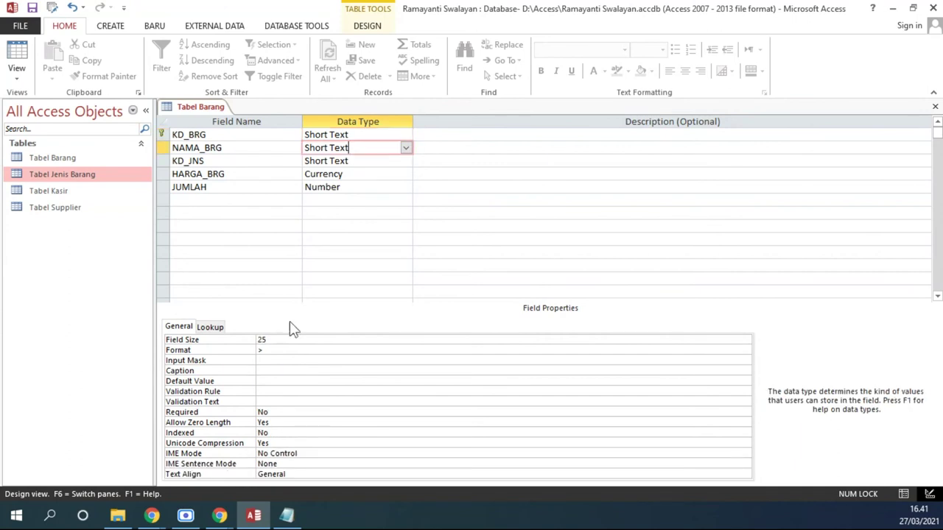
click(277, 370)
text(Nama Barang)
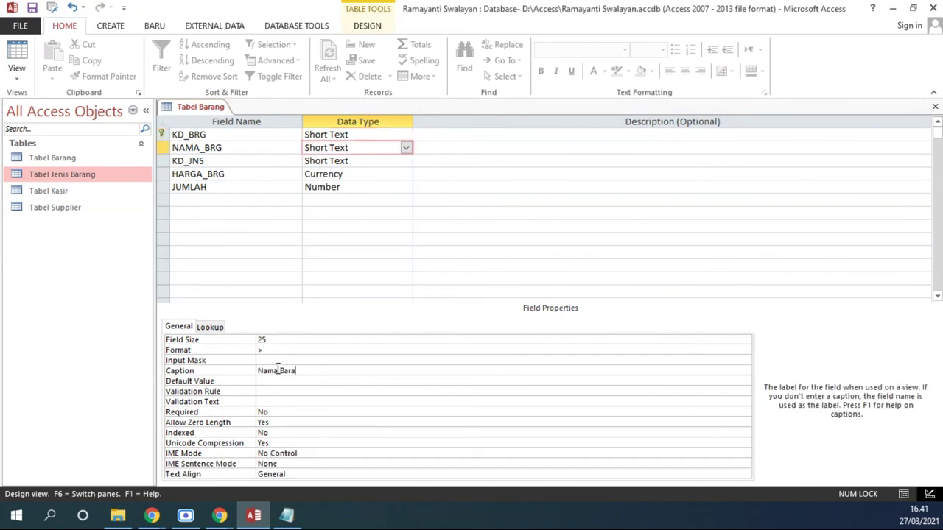
- Caption KD_JNS as Kode Jenis and HARGA_BRG as Harga Barang
click(359, 160)
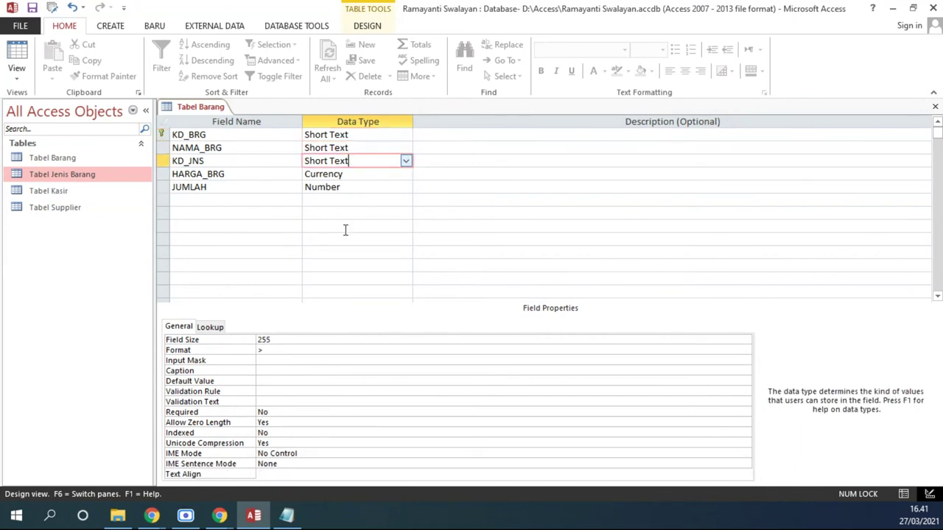
click(290, 371)
text(Kode Jenis)
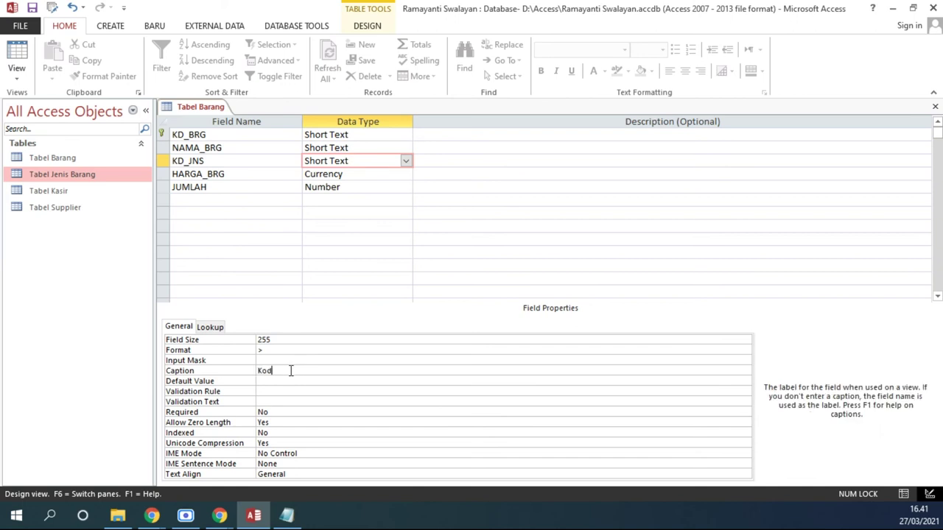
click(354, 175)
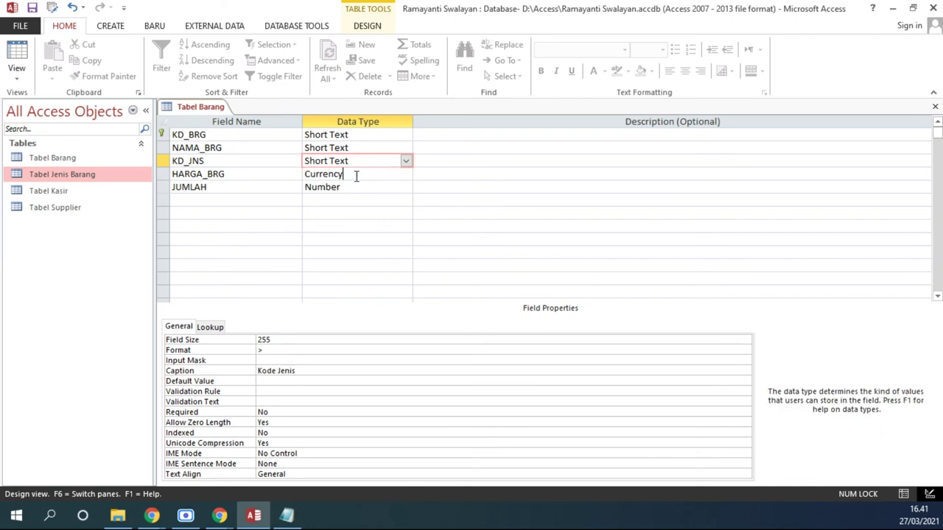
click(291, 371)
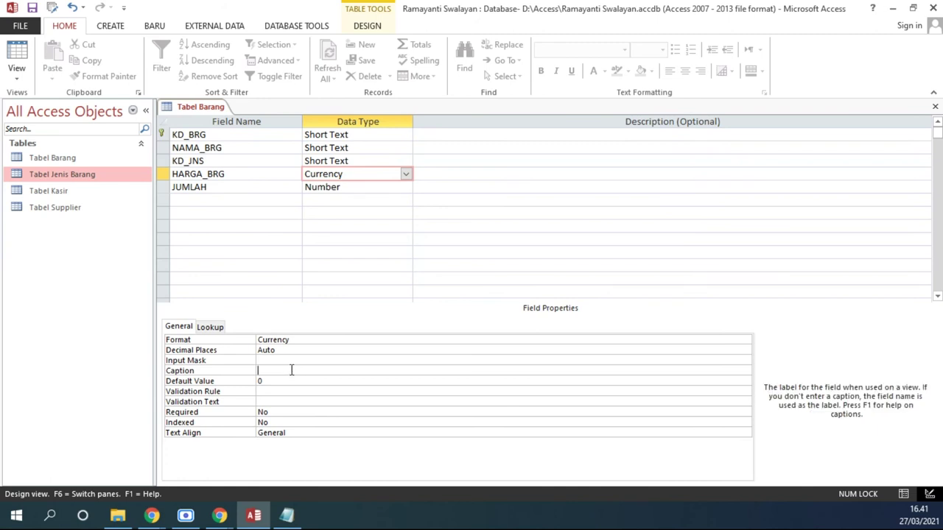
text(Harga)
key(BackSpace)
key(BackSpace)
text(ga Barang)
- Check JUMLAH's caption in the PDF in Chrome, return to Access, and caption the field as Jumlah Stok
mouse_move(219, 516)
click(184, 471)
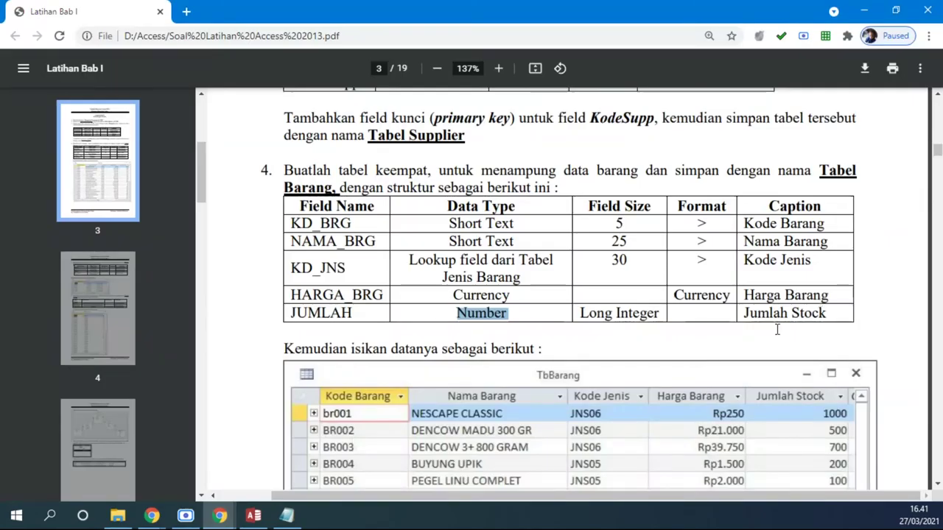
click(252, 515)
click(347, 187)
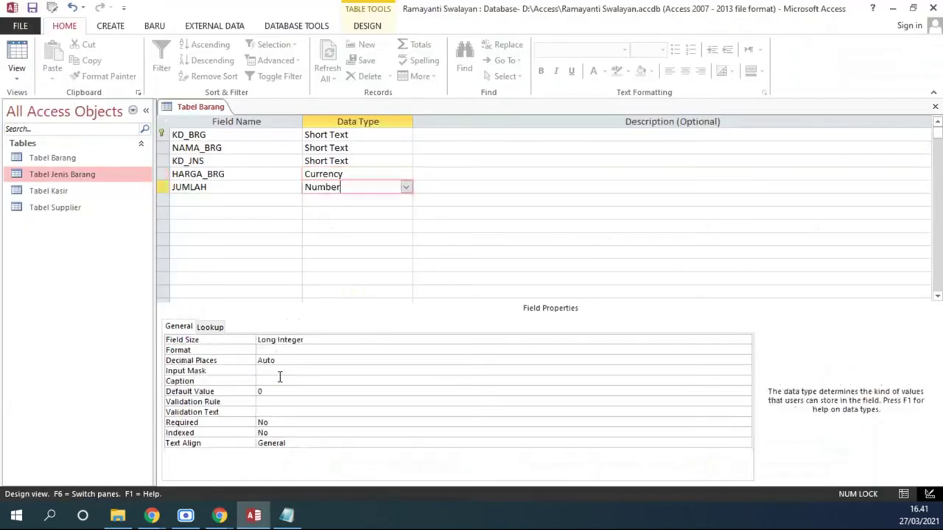
click(280, 380)
text(Juml)
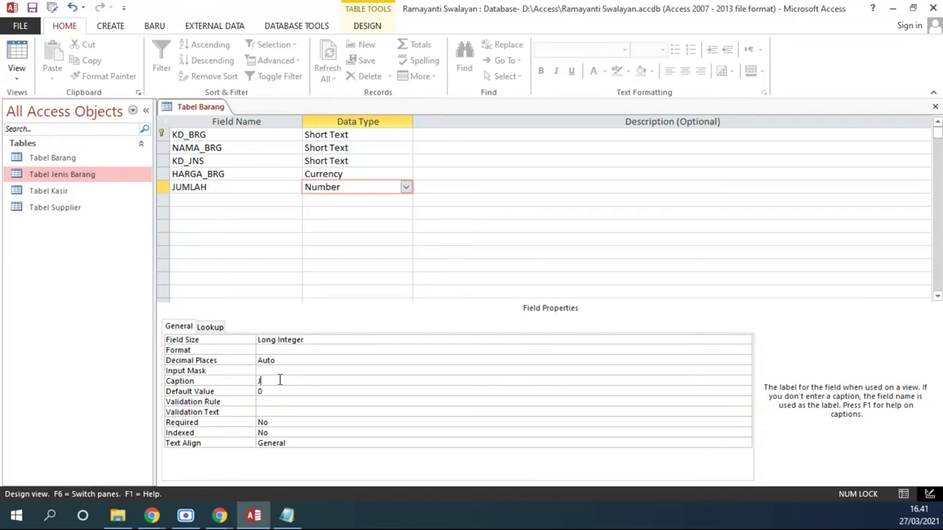
key(BackSpace)
key(BackSpace)
key(BackSpace)
key(BackSpace)
text(Jumlah Stok)
- Review the field specifications in the PDF in Chrome, return to Access, and save and show Tabel Barang in Datasheet View
mouse_move(220, 516)
click(147, 449)
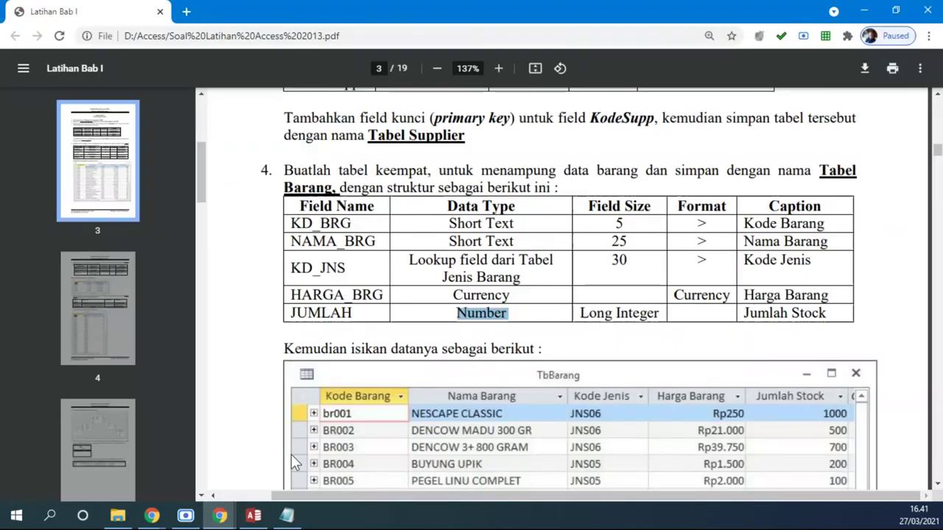
click(253, 515)
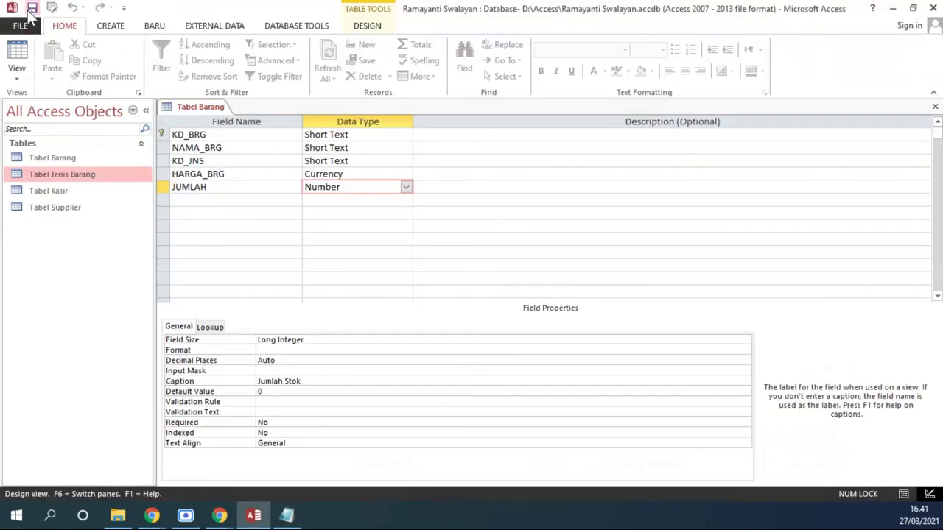
click(17, 80)
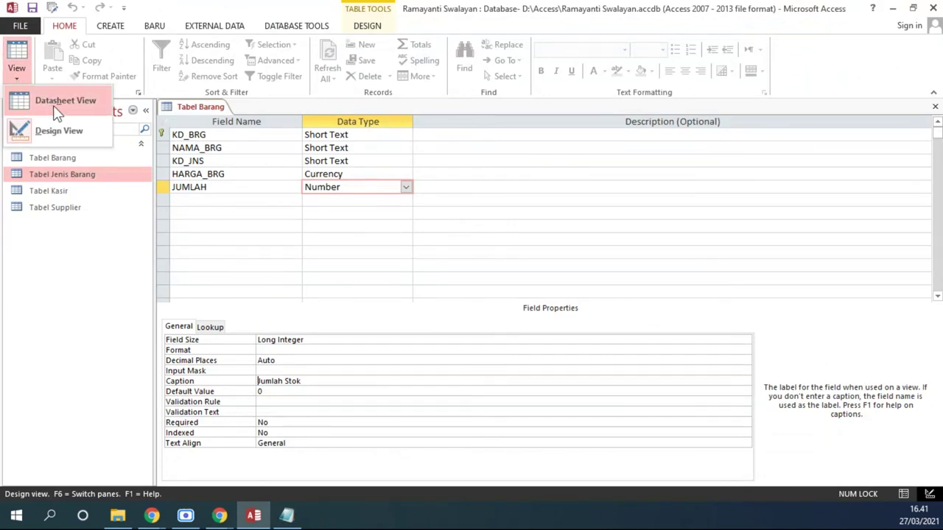
click(58, 103)
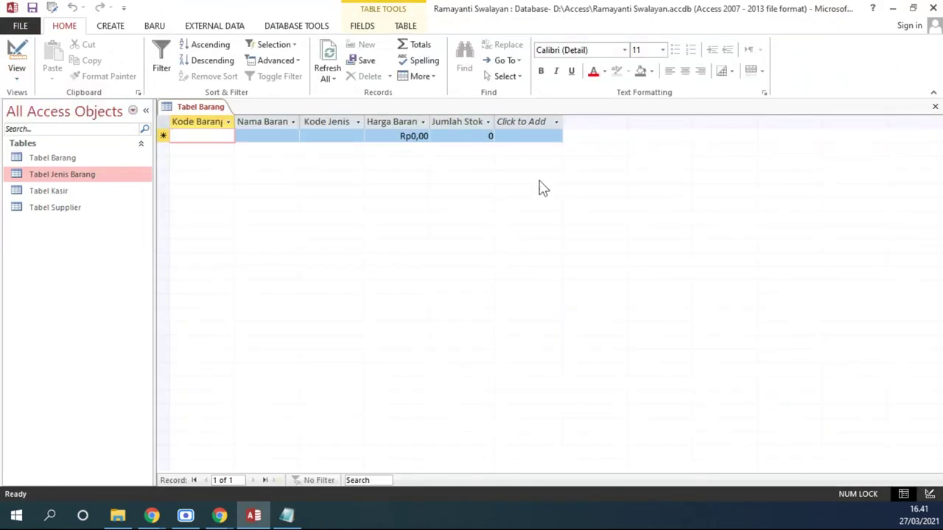
- Widen the Kode Barang, Nama Barang and Harga Barang columns so their full captions fit
drag(454, 122, 453, 121)
drag(234, 122, 256, 122)
drag(321, 122, 363, 122)
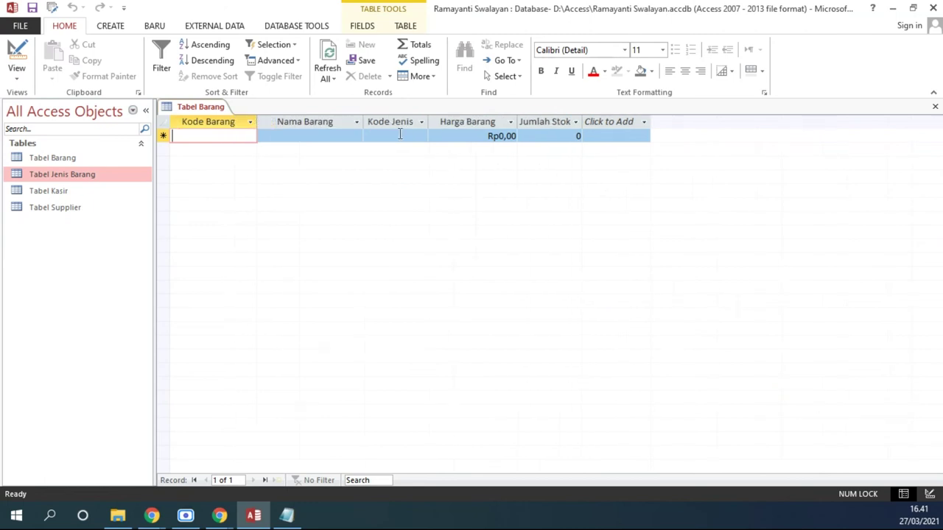
drag(517, 121, 527, 121)
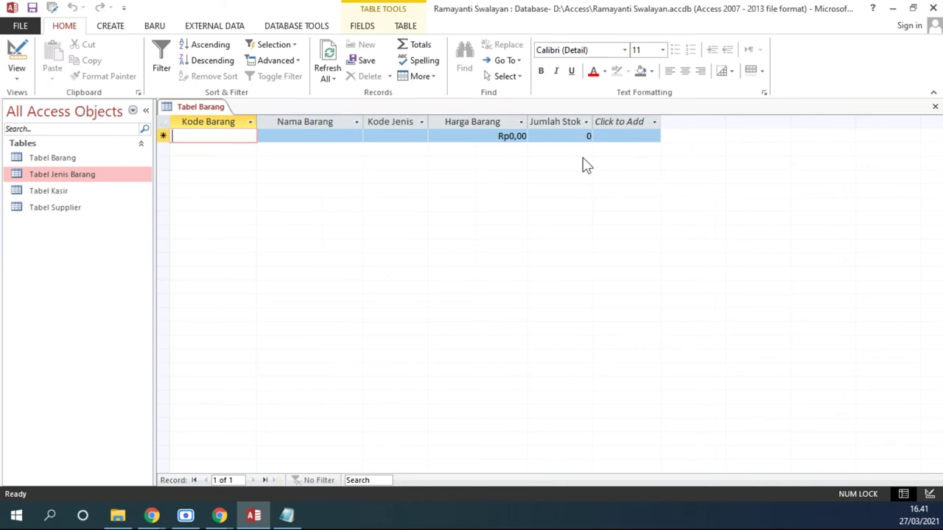
- Check the Kode Jenis lookup choices in Tabel Barang, open Tabel Jenis Barang, and add the record JNS07 MAINAN
click(407, 136)
click(420, 138)
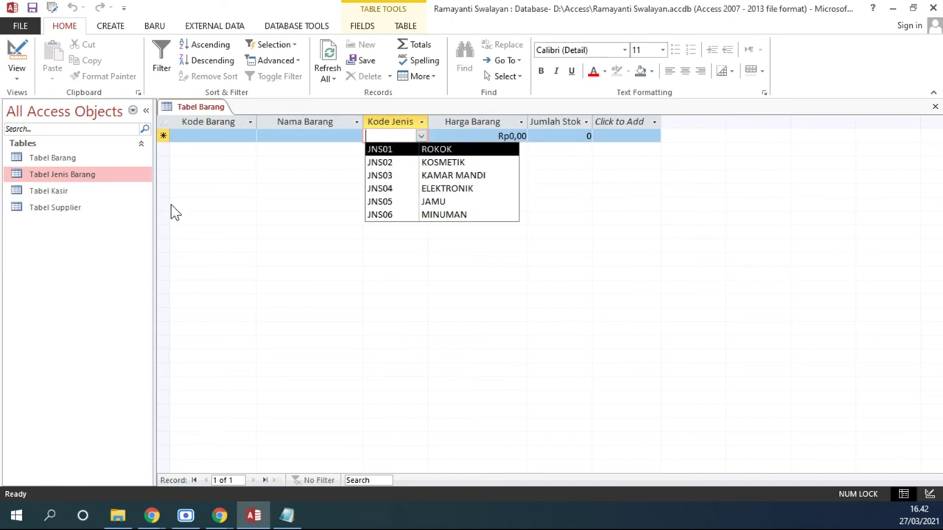
double_click(78, 170)
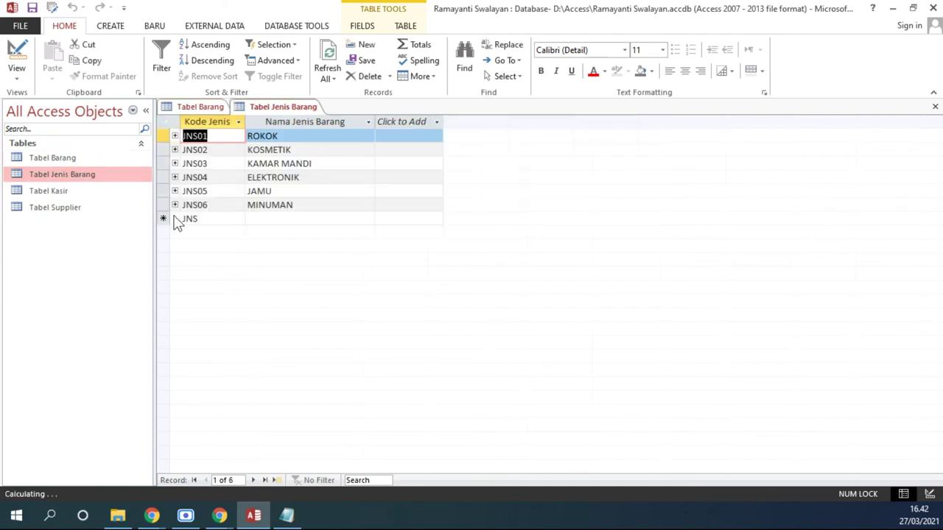
click(215, 218)
text(07)
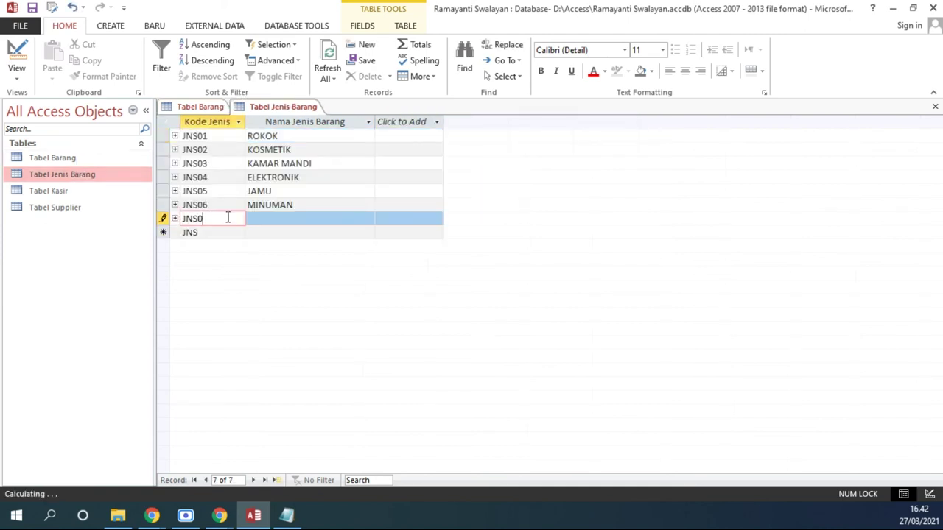
key(Tab)
key(Caps_Lock)
text(MAINAN)
key(Tab)
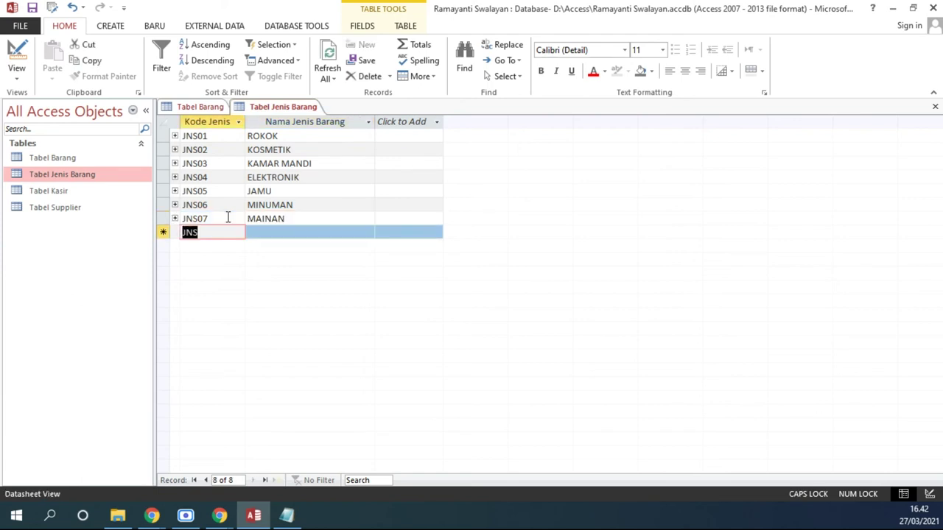
- Review the code and name of the added JNS07 record and close Tabel Jenis Barang
key(Up)
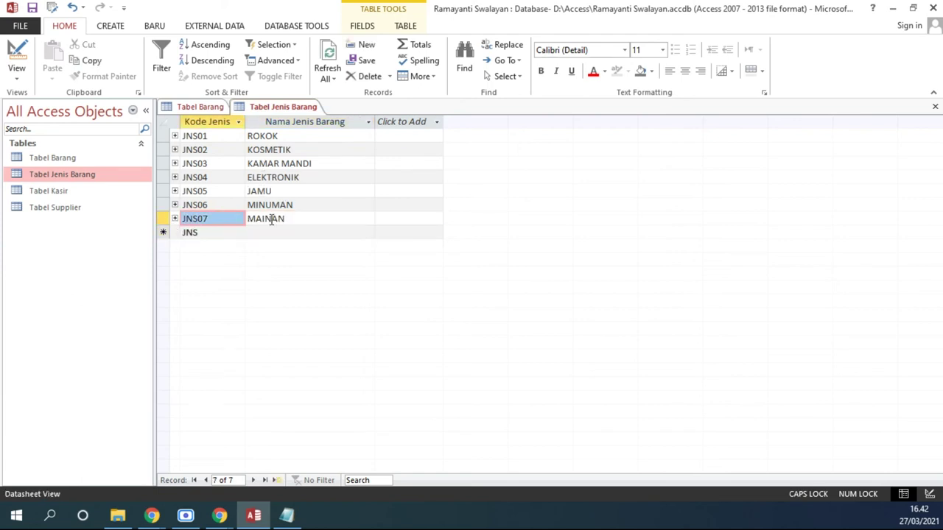
click(298, 224)
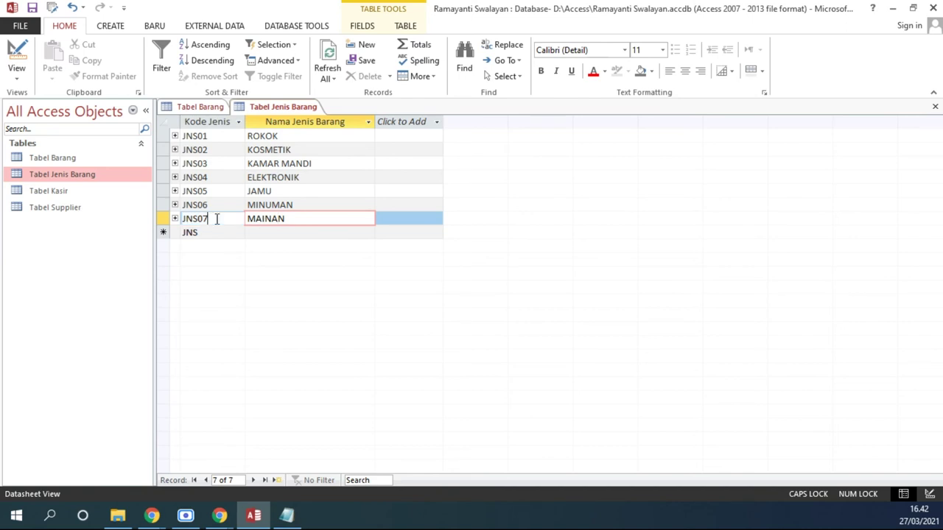
drag(217, 218, 185, 219)
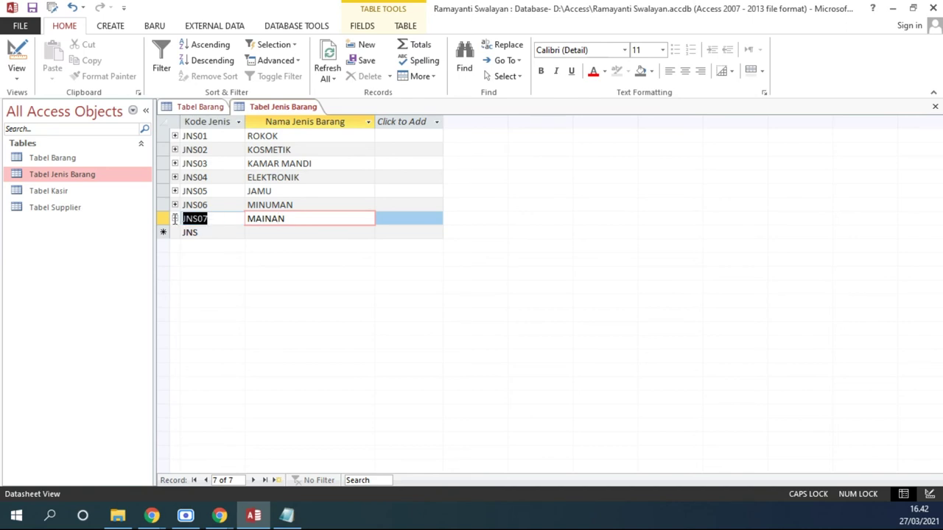
click(935, 106)
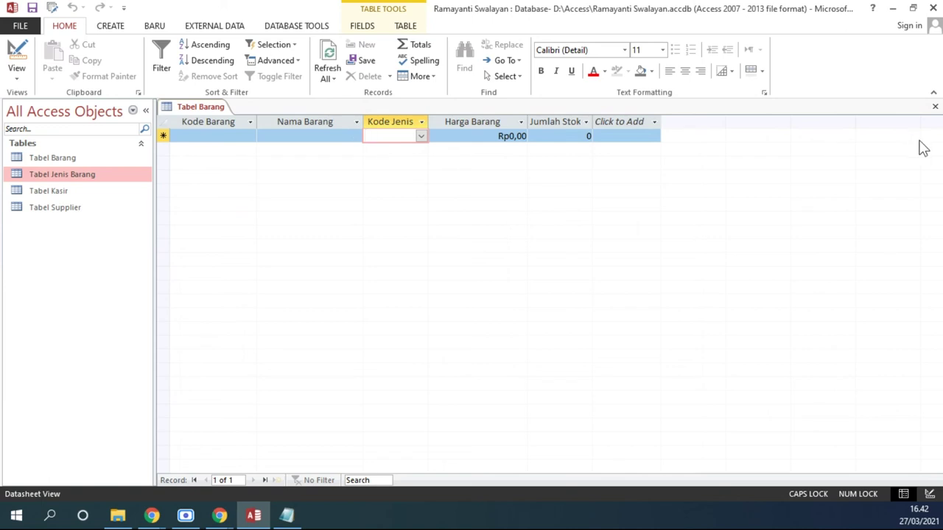
- Refresh the data in Tabel Barang and check the Kode Jenis lookup list for the added MAINAN category
click(421, 135)
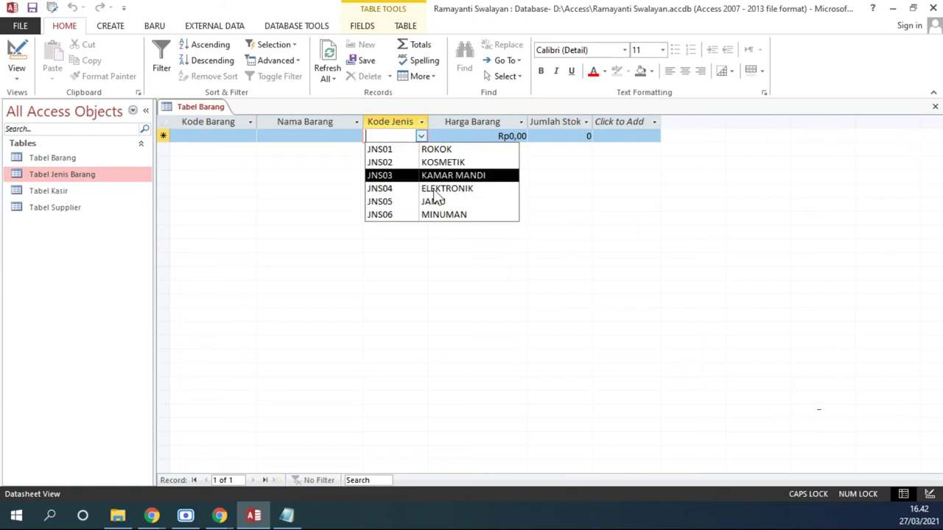
click(329, 57)
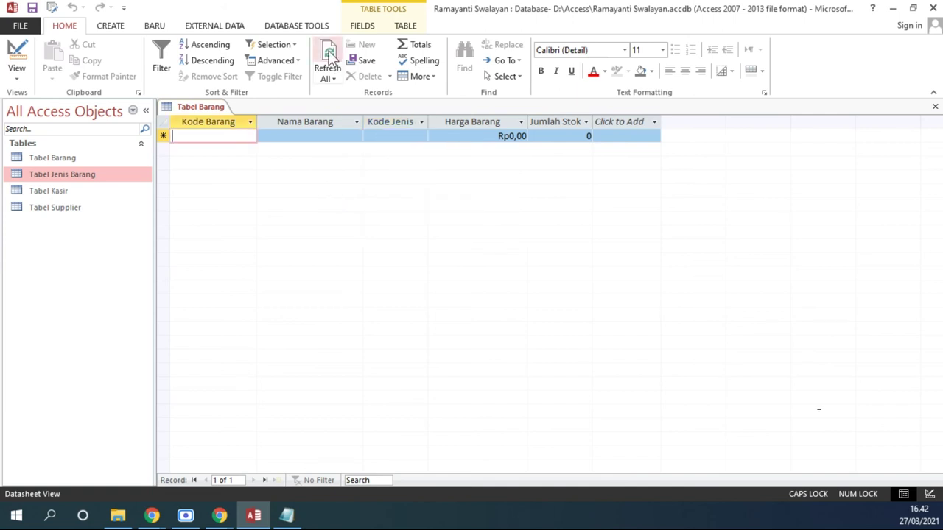
click(329, 78)
click(343, 110)
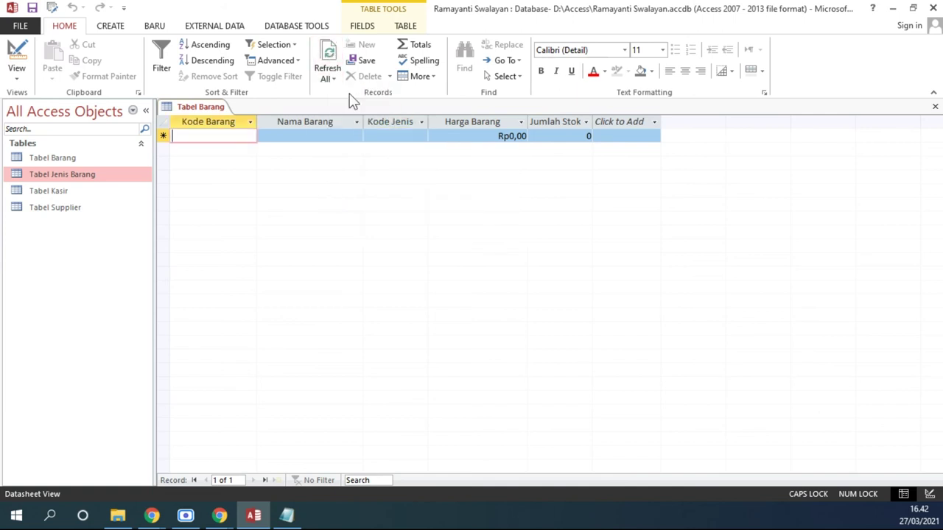
click(402, 136)
click(421, 136)
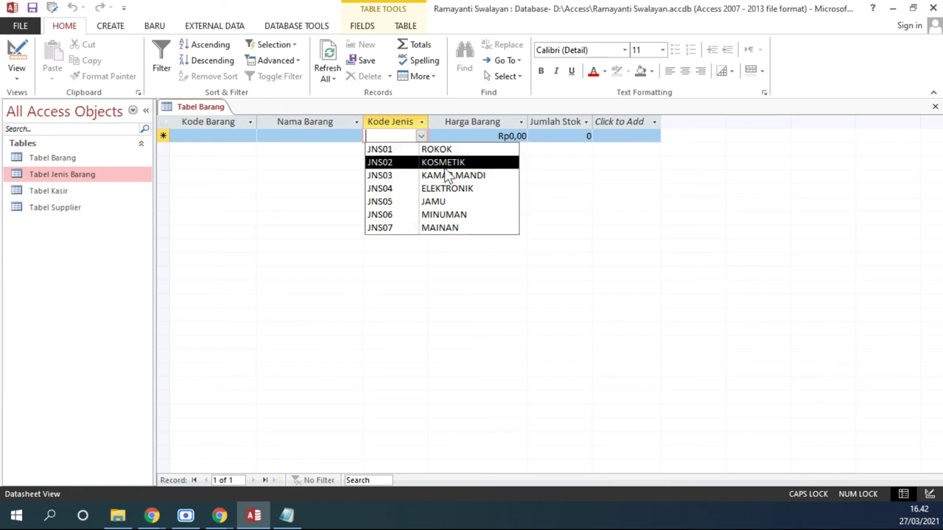
- Widen the Kode Jenis column slightly and look up the sample records for Tabel Barang in the PDF in Chrome
drag(430, 122, 445, 121)
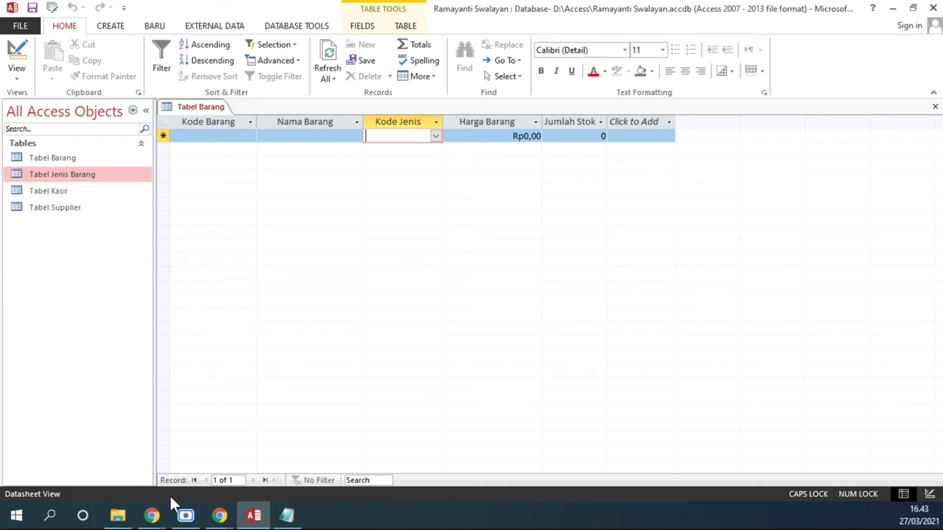
mouse_move(219, 515)
click(182, 462)
scroll(454, 327, down, 2)
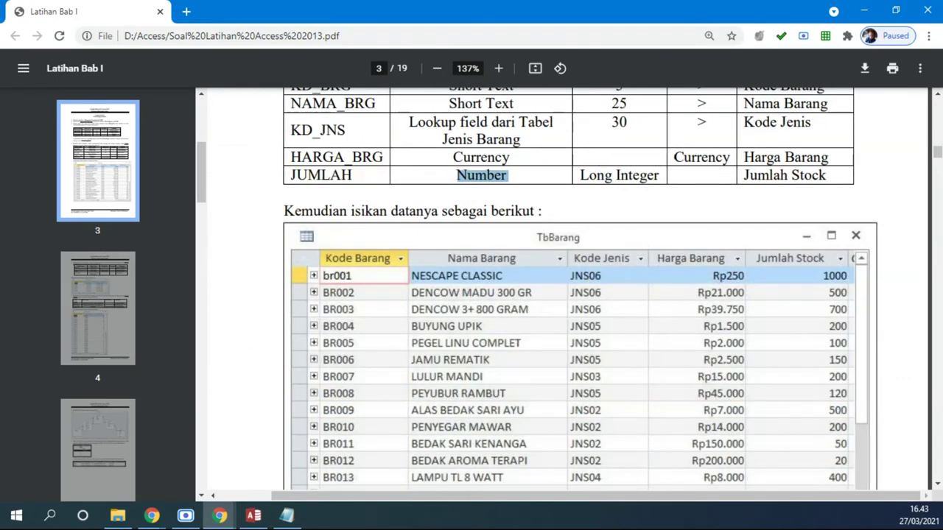
- Return to Access and start the first record with Kode Barang BR001, Nama Barang NESCAFE CLASIC and Kode Jenis JNS06
click(253, 518)
click(224, 138)
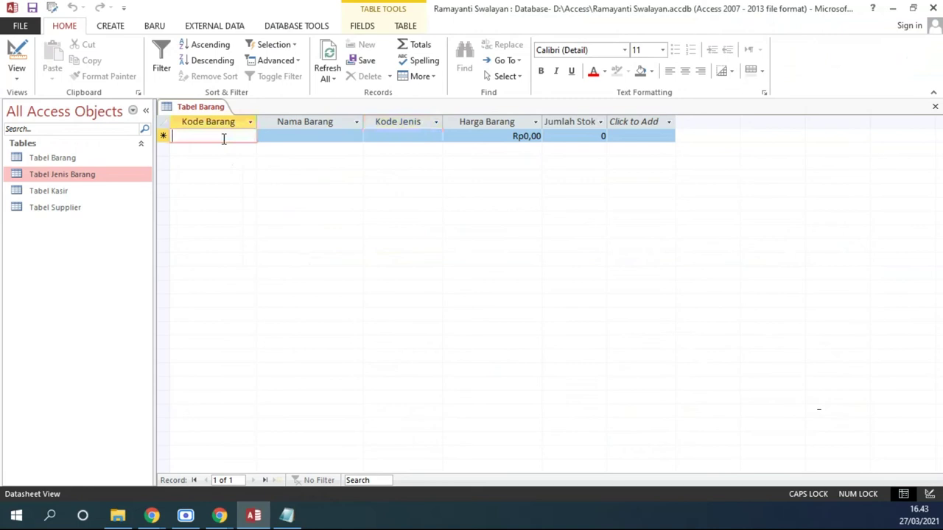
text(BR0)
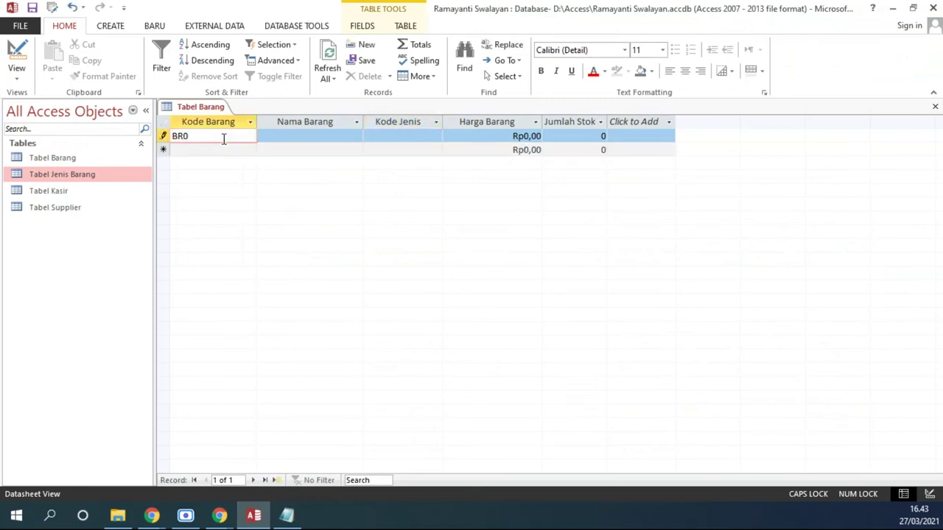
text(01)
key(Tab)
text(NESCAFE CLASIC)
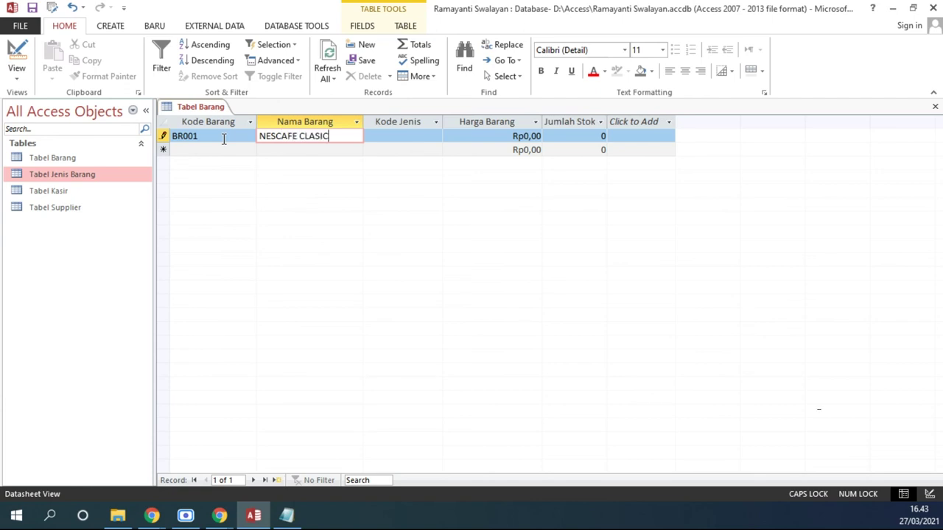
key(Tab)
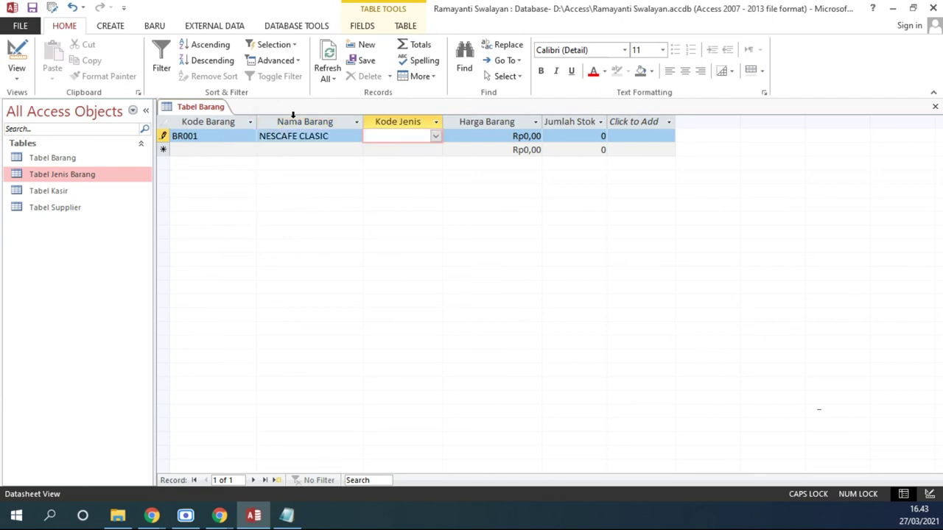
click(436, 137)
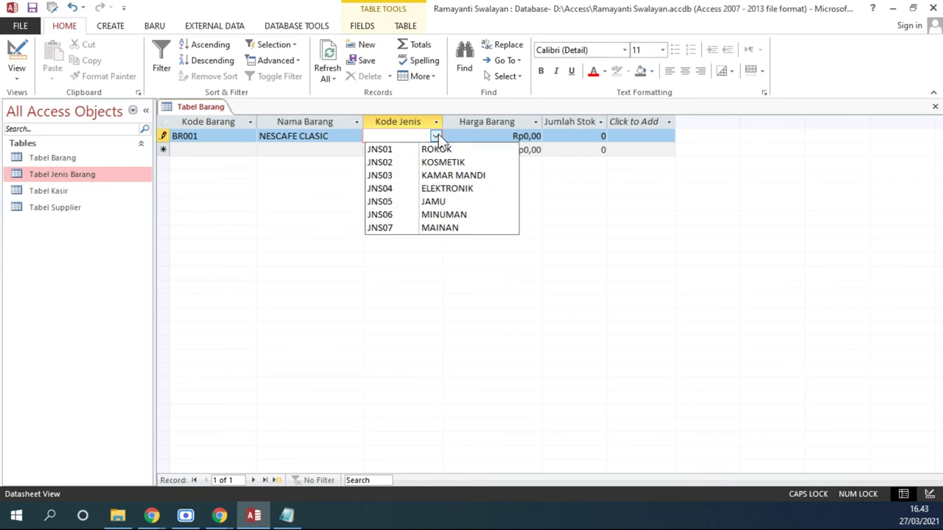
click(397, 215)
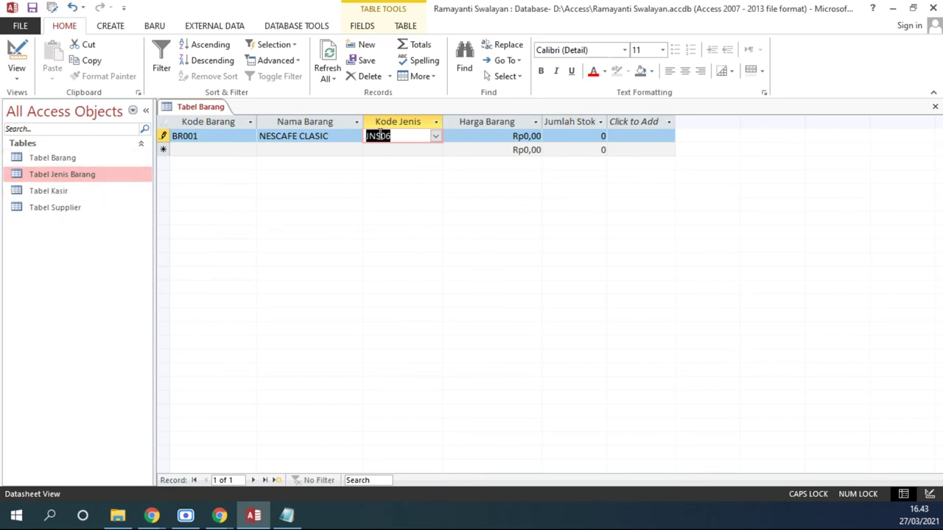
- Check BR001's price and stock in the PDF in Chrome, return to Access, and enter Harga Barang 250 and Jumlah Stok 1000
click(219, 515)
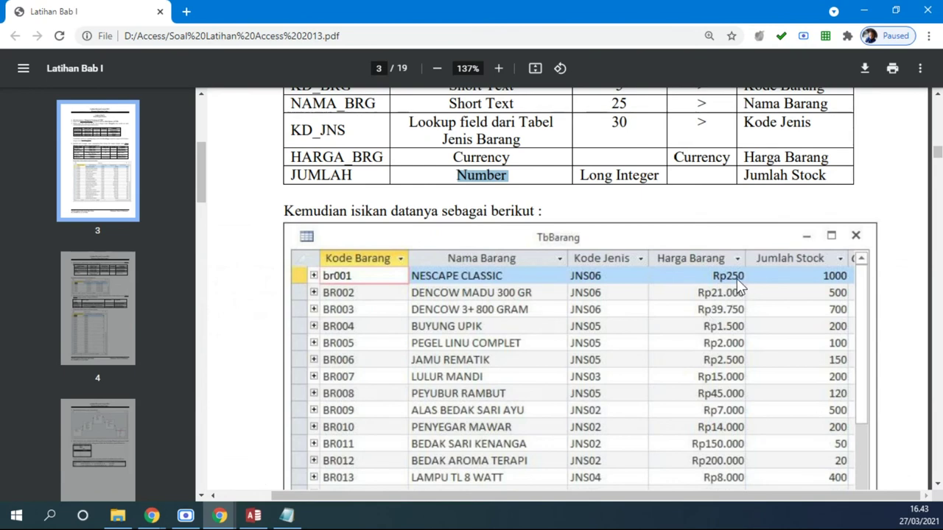
click(253, 515)
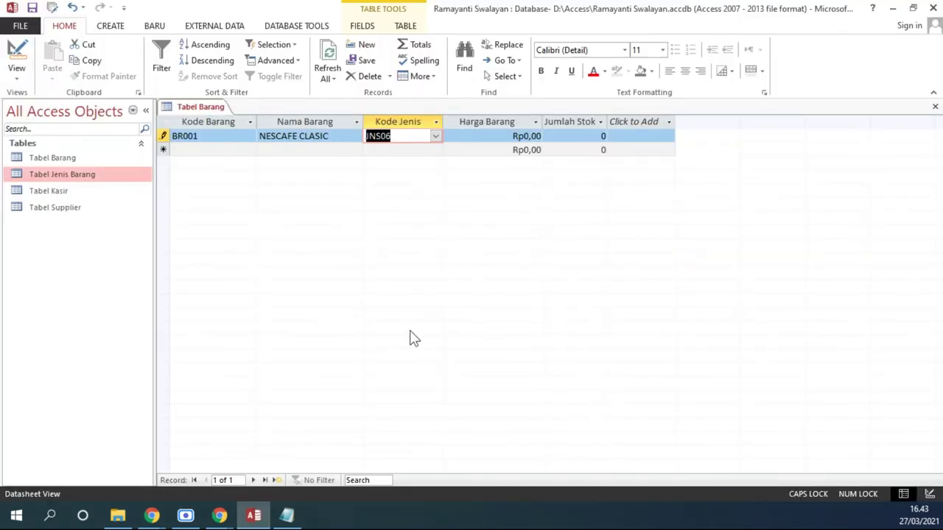
key(Tab)
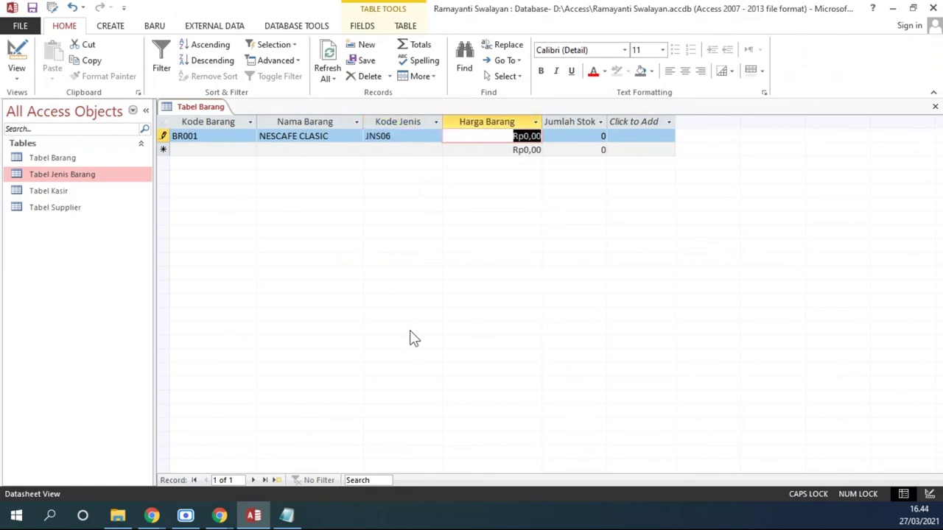
text(250)
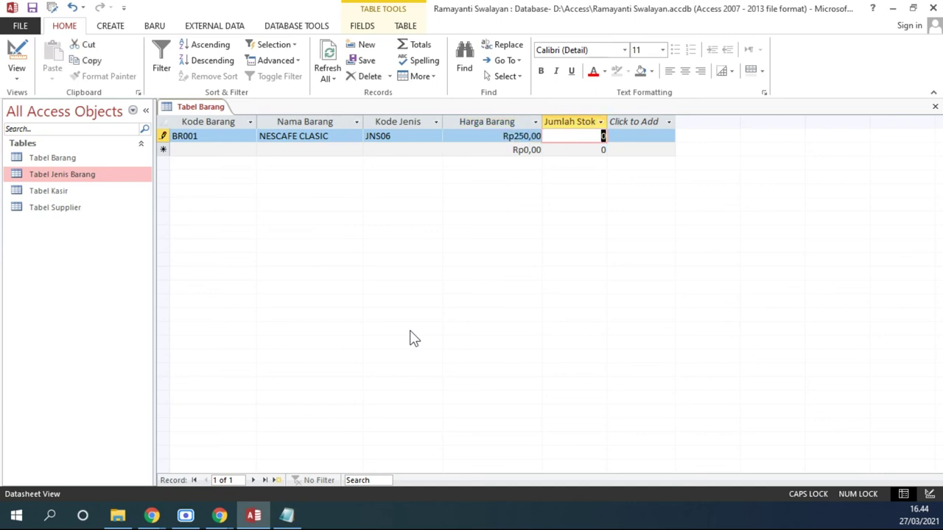
text(1000)
key(Tab)
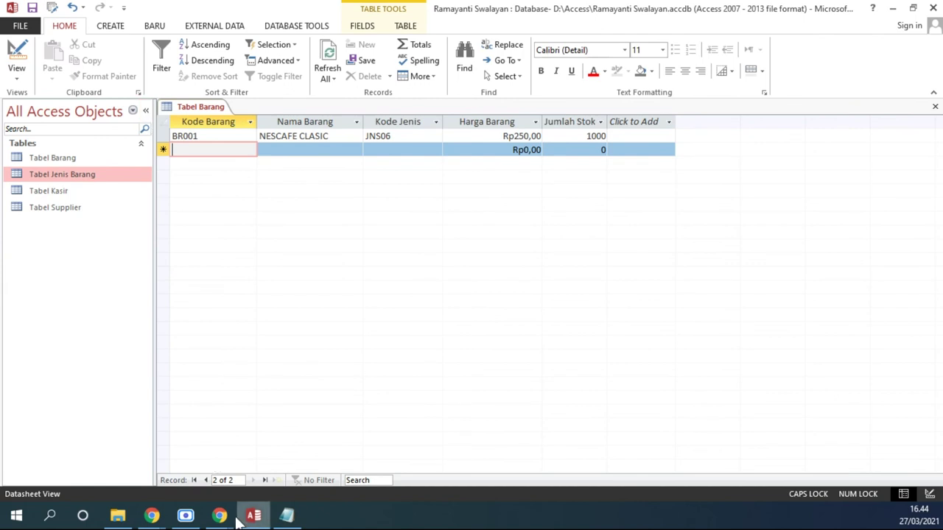
- Examine the pattern of the Kode Barang values and the field structure in the PDF in Chrome
mouse_move(219, 516)
click(140, 451)
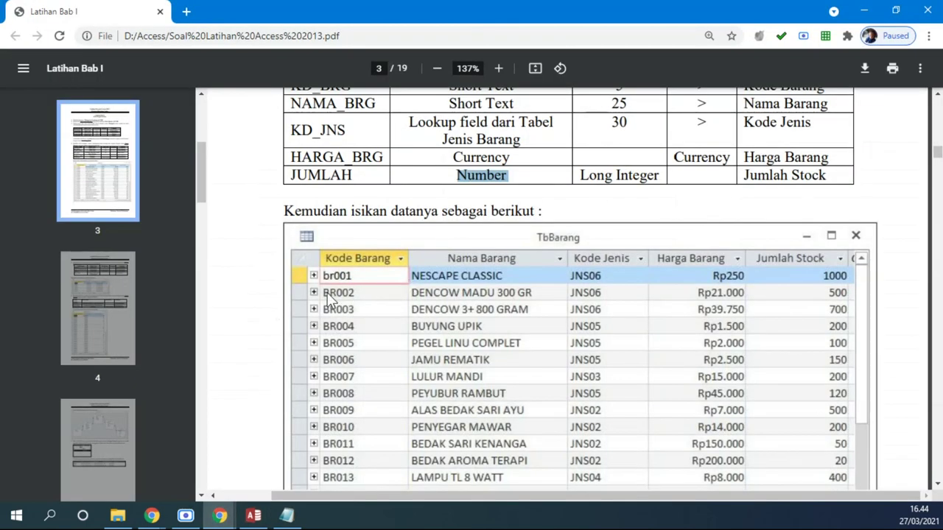
scroll(608, 330, up, 1)
scroll(609, 330, up, 1)
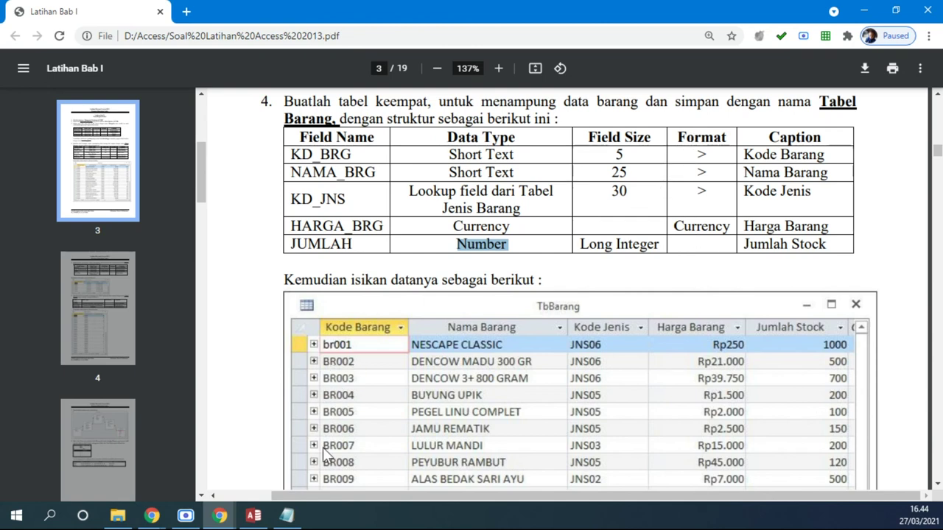
- Return to Access, show Tabel Barang in Design View, and set KD_BRG's default value to BR0
click(253, 515)
click(16, 53)
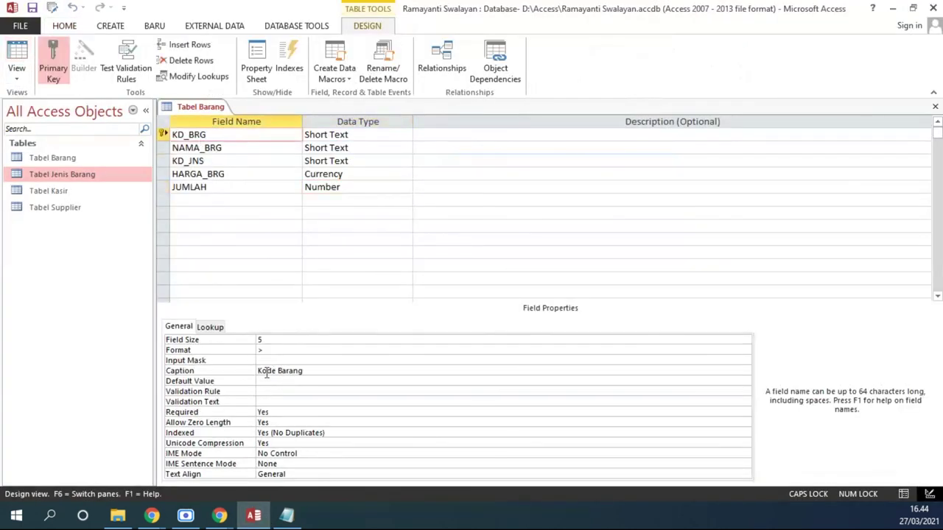
click(282, 383)
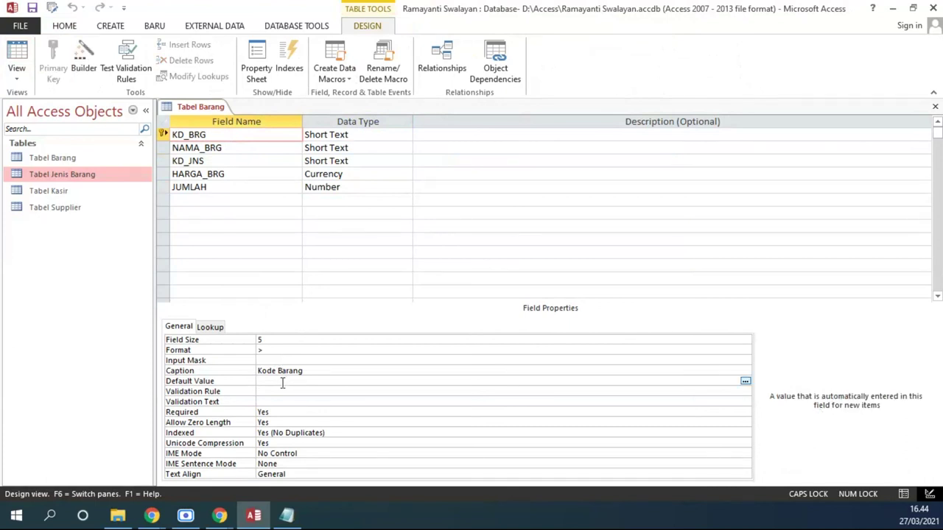
text(BR0)
key(Return)
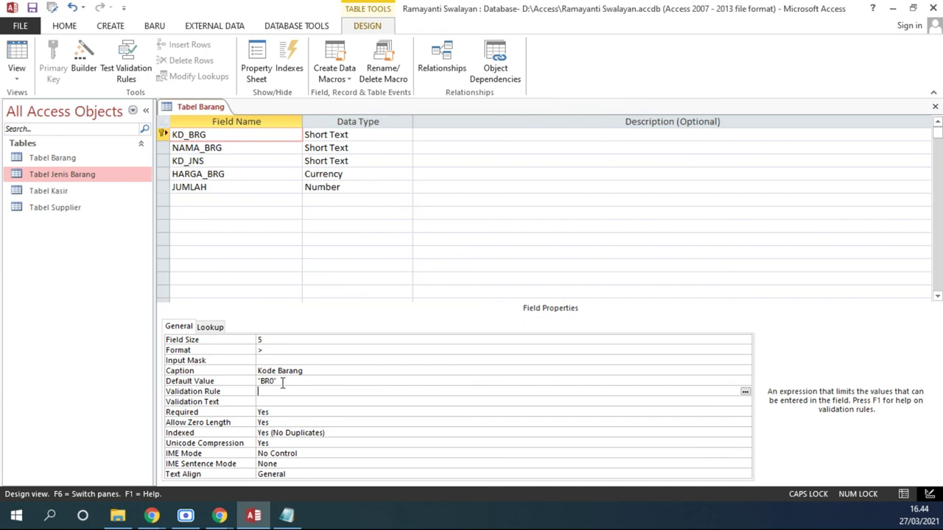
- Save the Tabel Barang design and return the table to Datasheet View
click(19, 74)
click(77, 103)
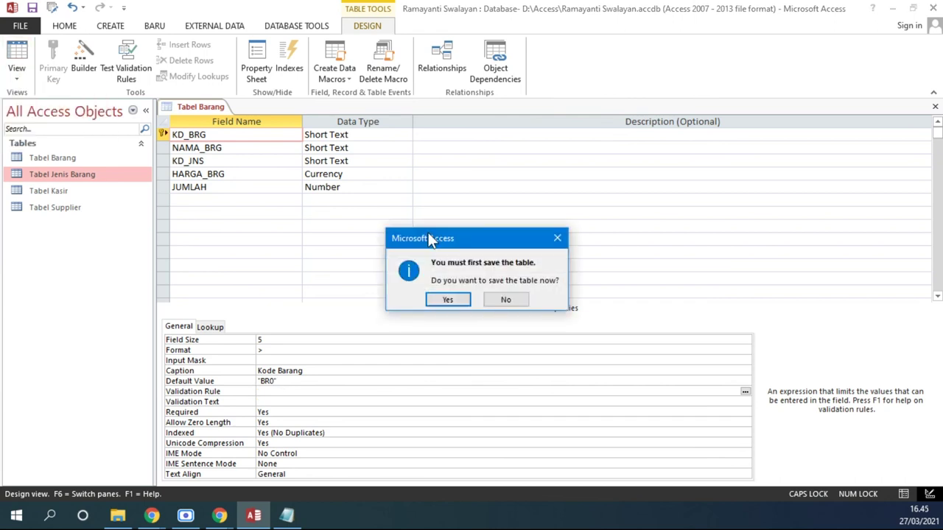
click(449, 300)
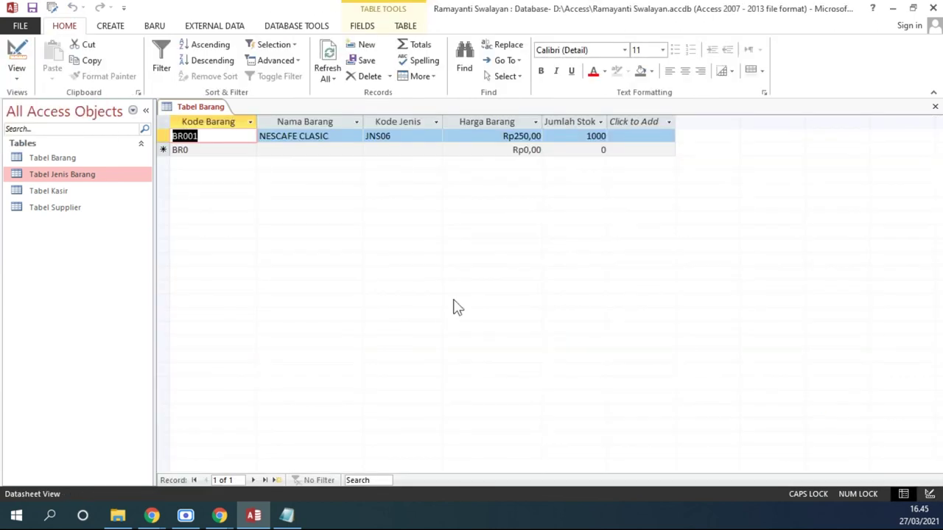
- Start a second record in Tabel Barang with the Kode Barang BR002
click(204, 151)
click(585, 136)
key(Tab)
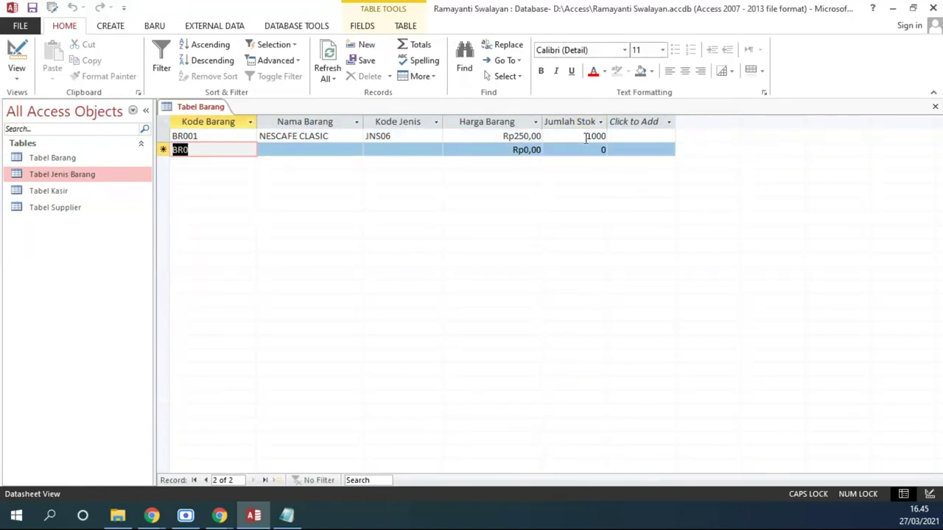
text(BR002)
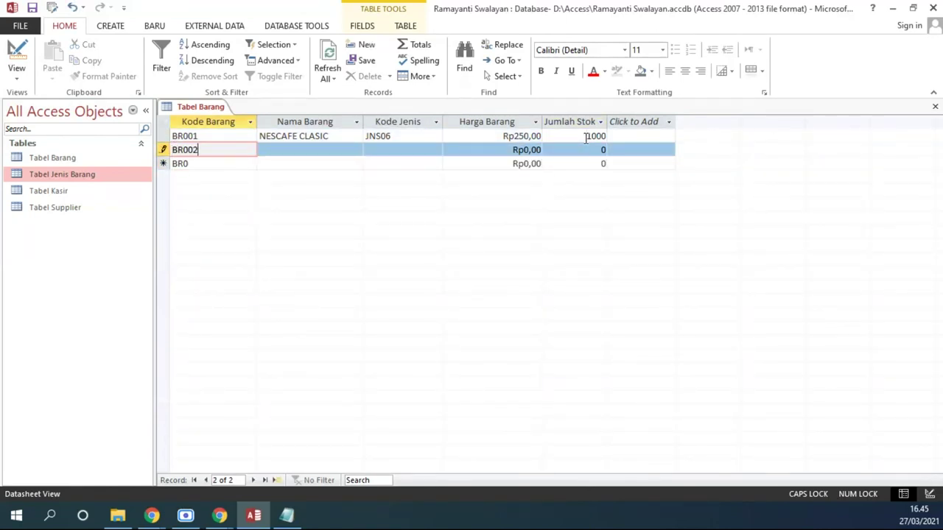
key(Tab)
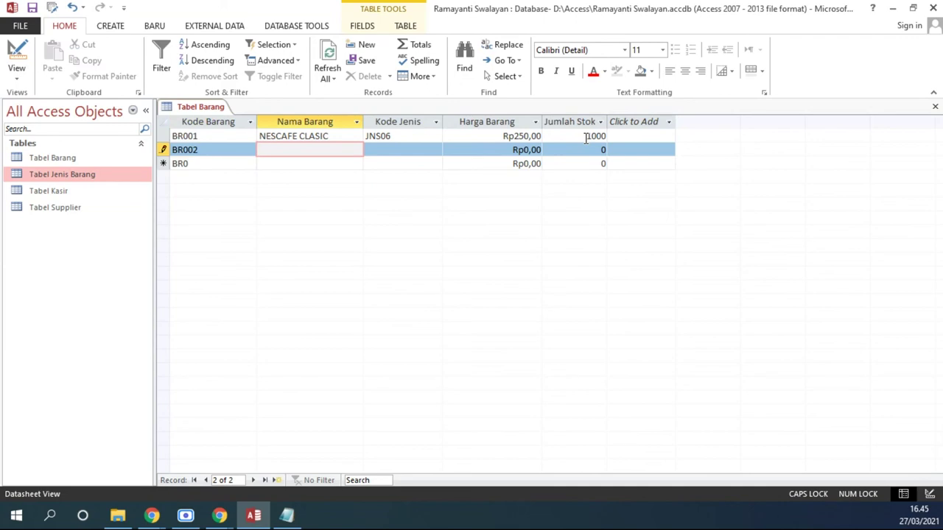
- Check BR002's product name in the PDF in Chrome, return to Access, and enter Nama Barang DENCOW MADU 300GR
mouse_move(219, 515)
click(175, 472)
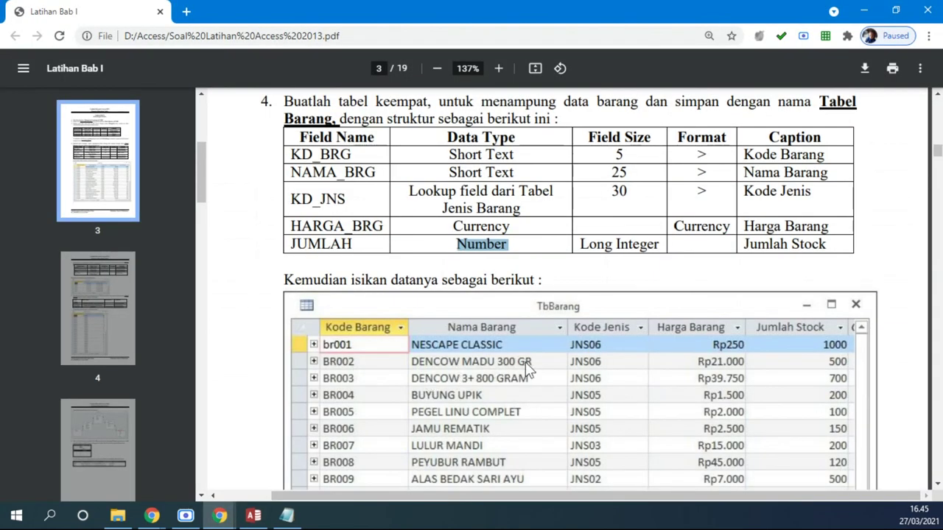
mouse_move(253, 515)
click(287, 483)
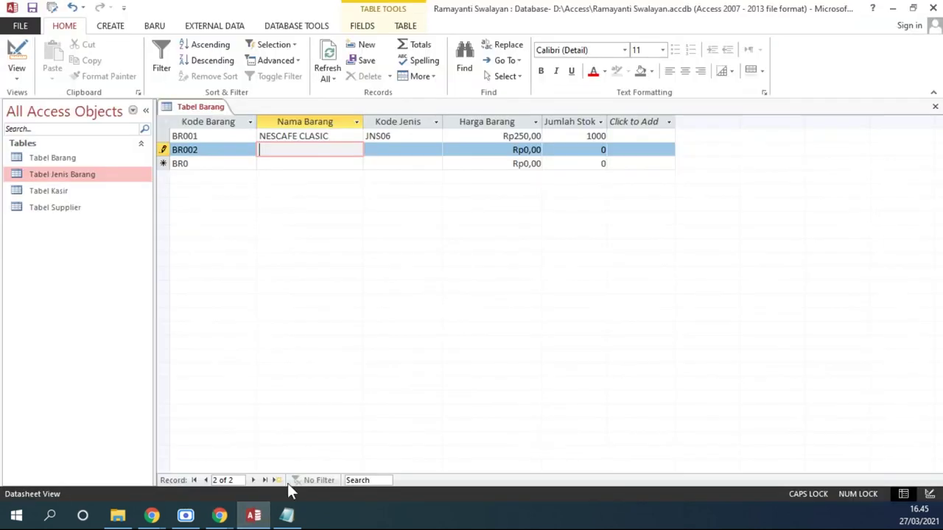
text(DENCOW MADU 300GR)
key(Tab)
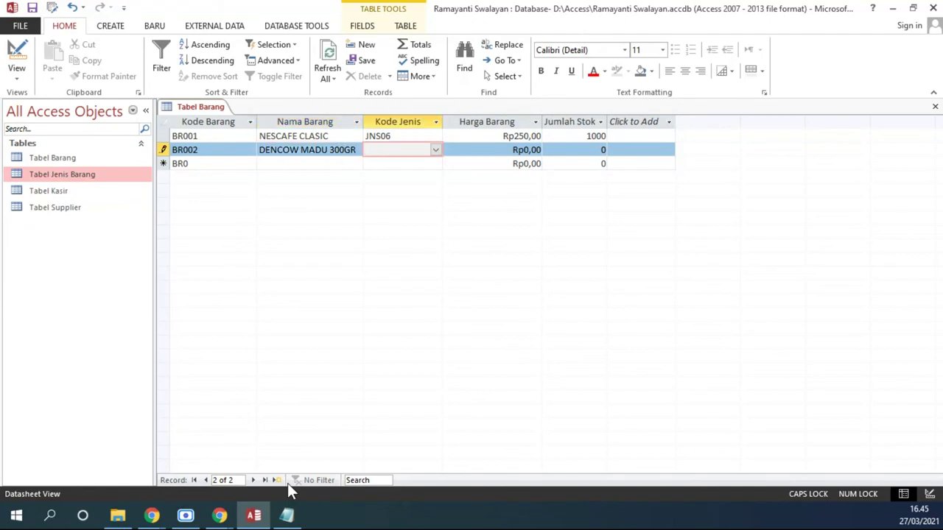
- Set BR002's Kode Jenis to JNS06 and show the list of available product types
text(JN)
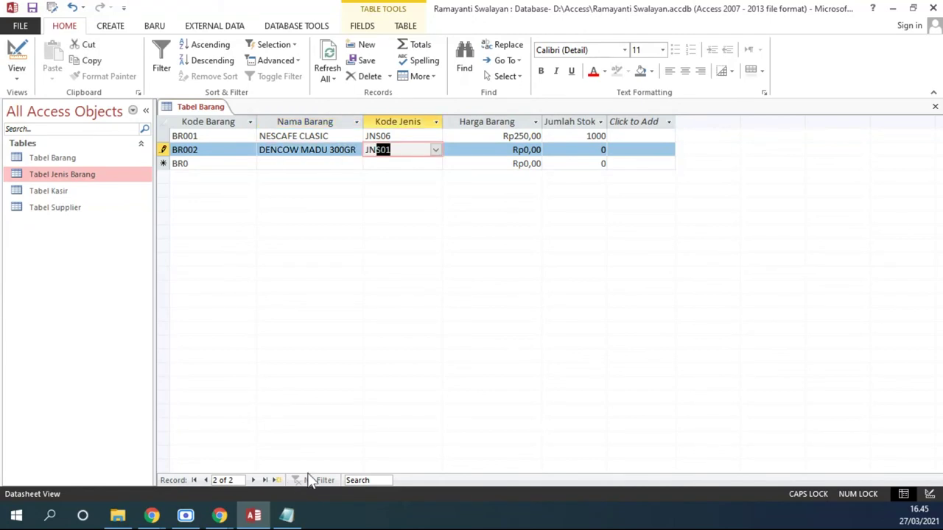
text(S06)
click(435, 150)
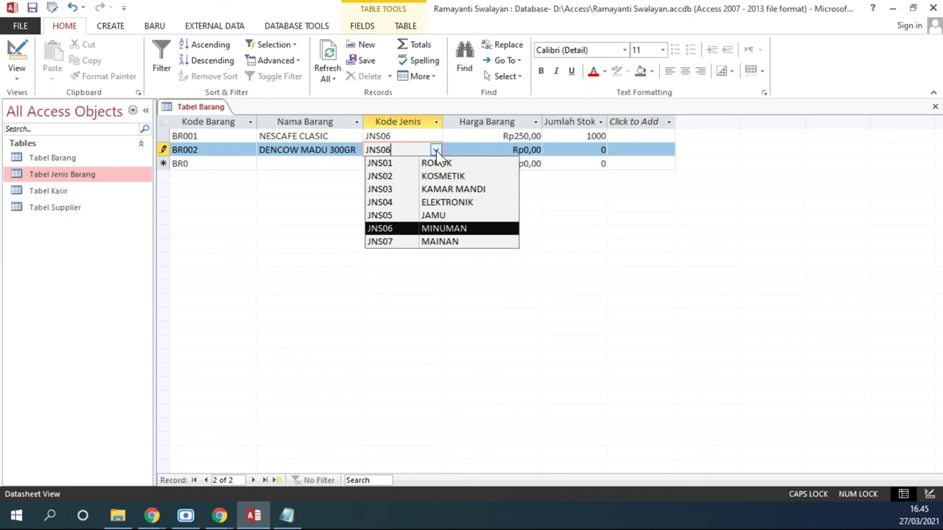
- Try JNS02 as BR002's Kode Jenis, and change it back to JNS06
key(BackSpace)
text(2)
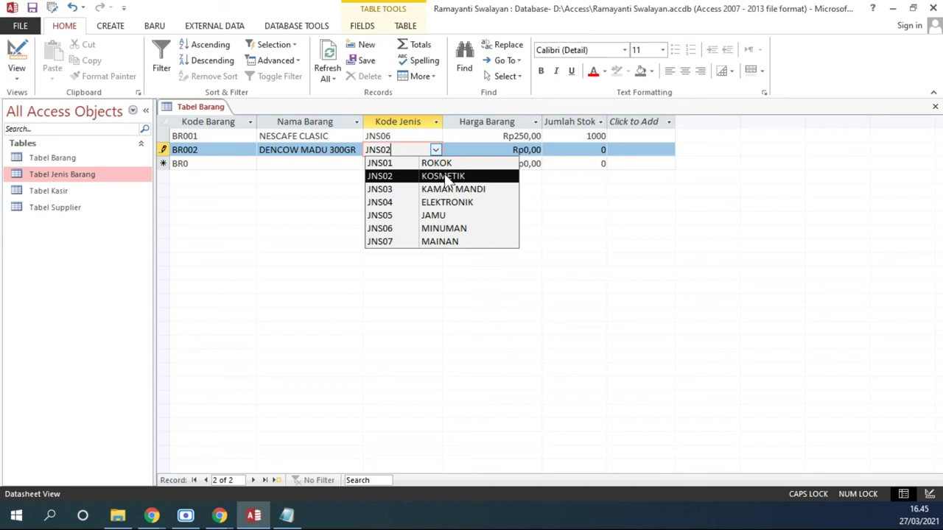
key(BackSpace)
text(6)
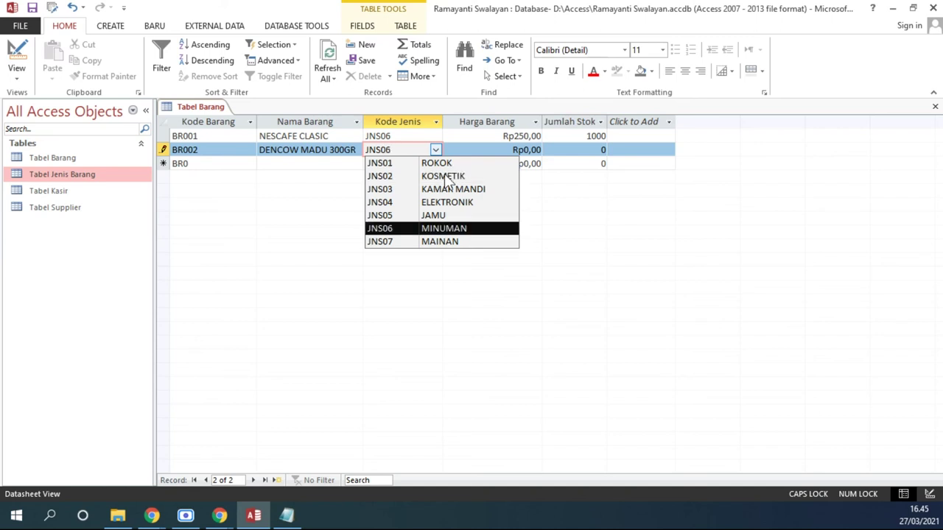
- Enter Harga Barang 21000 and Jumlah Stok 500 for BR002, completing the record
key(Tab)
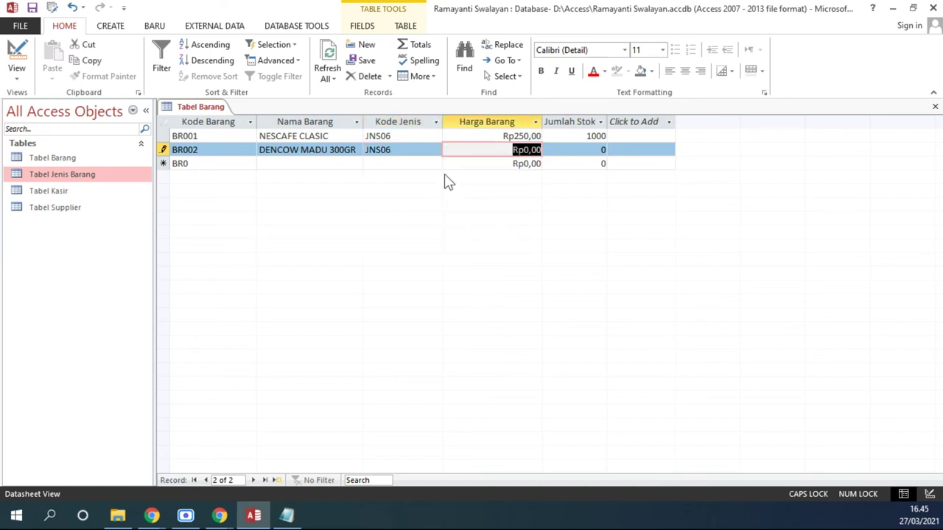
text(21000)
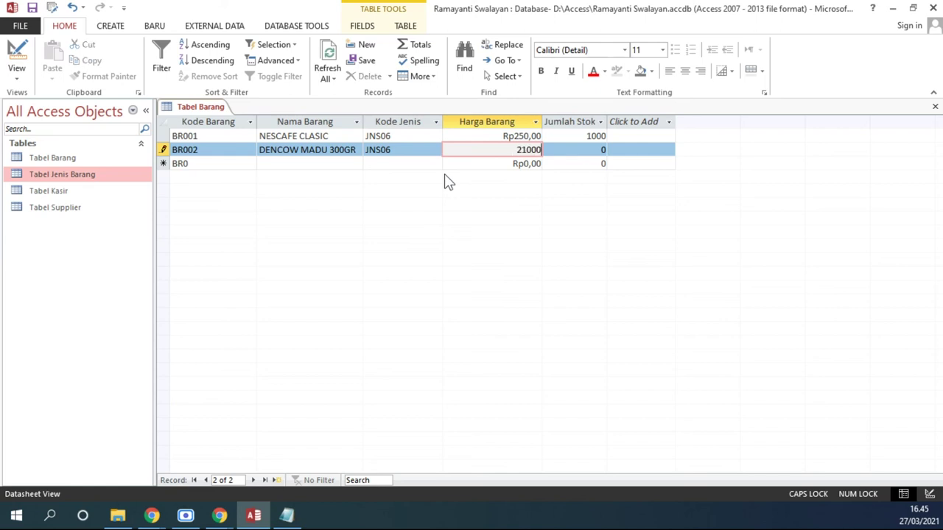
key(Tab)
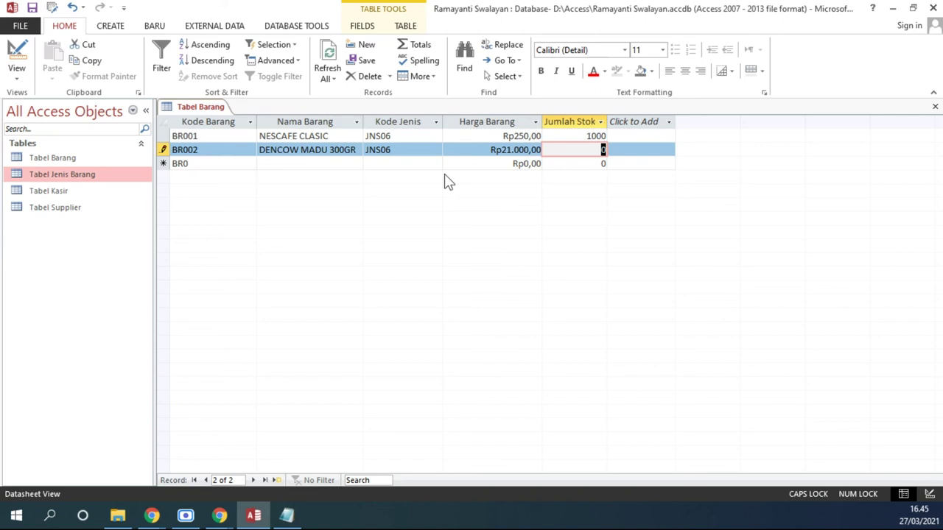
text(500)
key(Return)
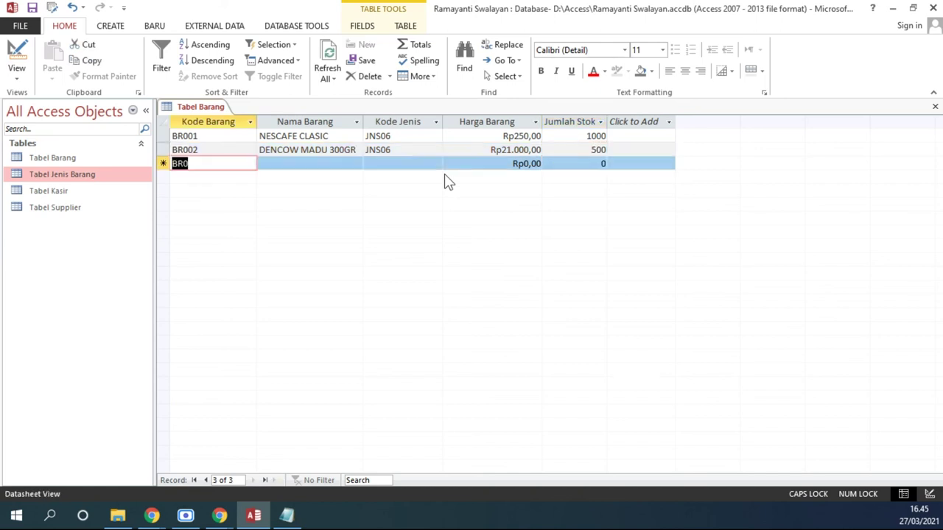